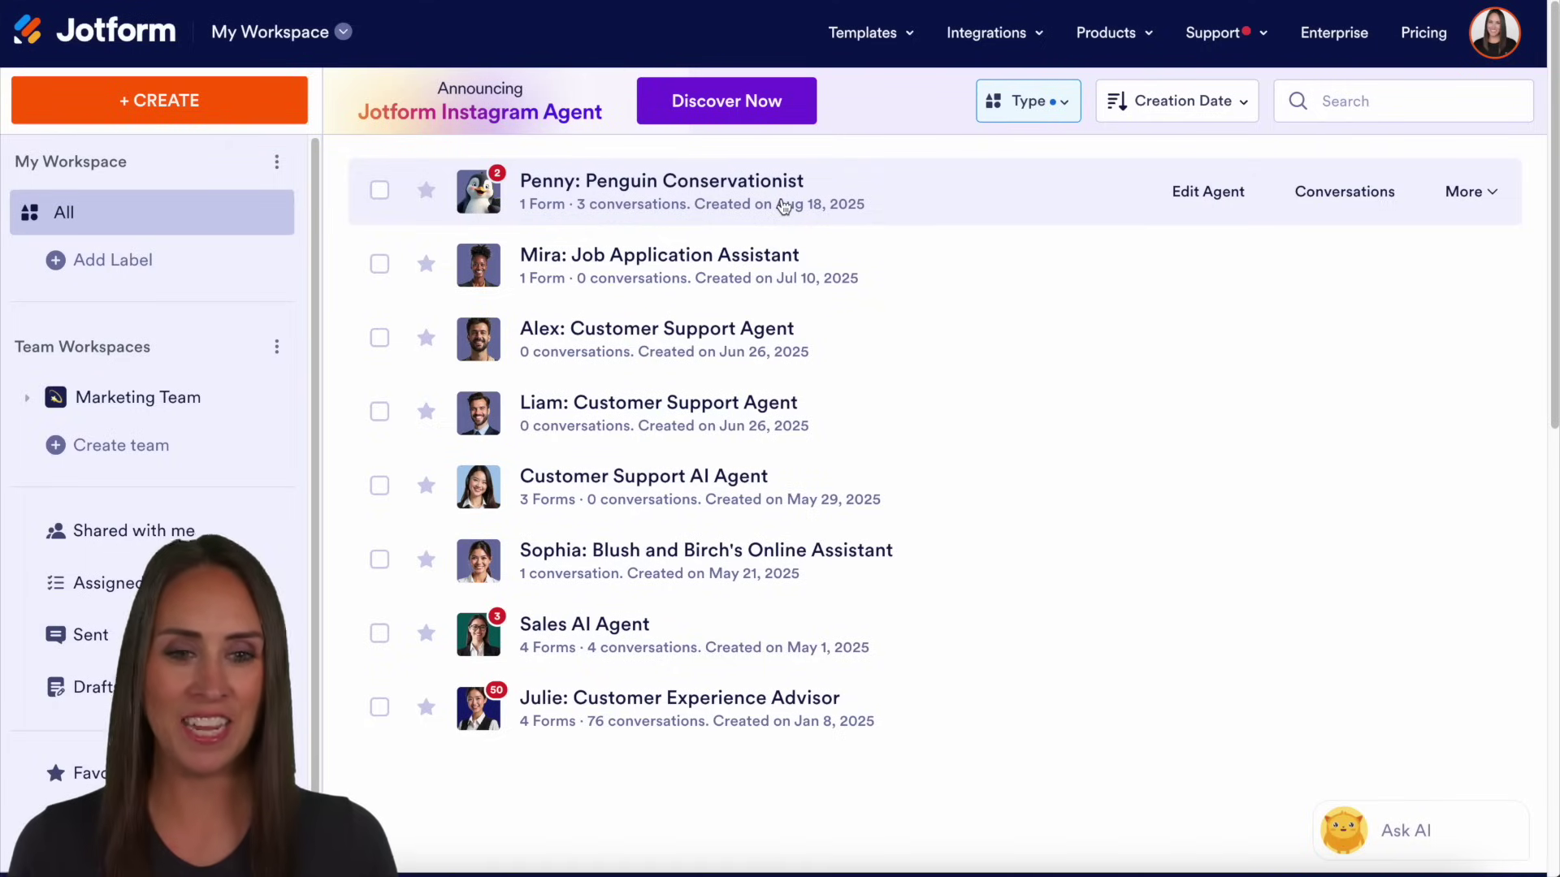
Open the Penny: Penguin Conservationist agent for editing and connect it to Instagram, allowing Jotform Agents Messenger-IG access to the account
{"action": "left_click", "coordinate": [1191, 210]}
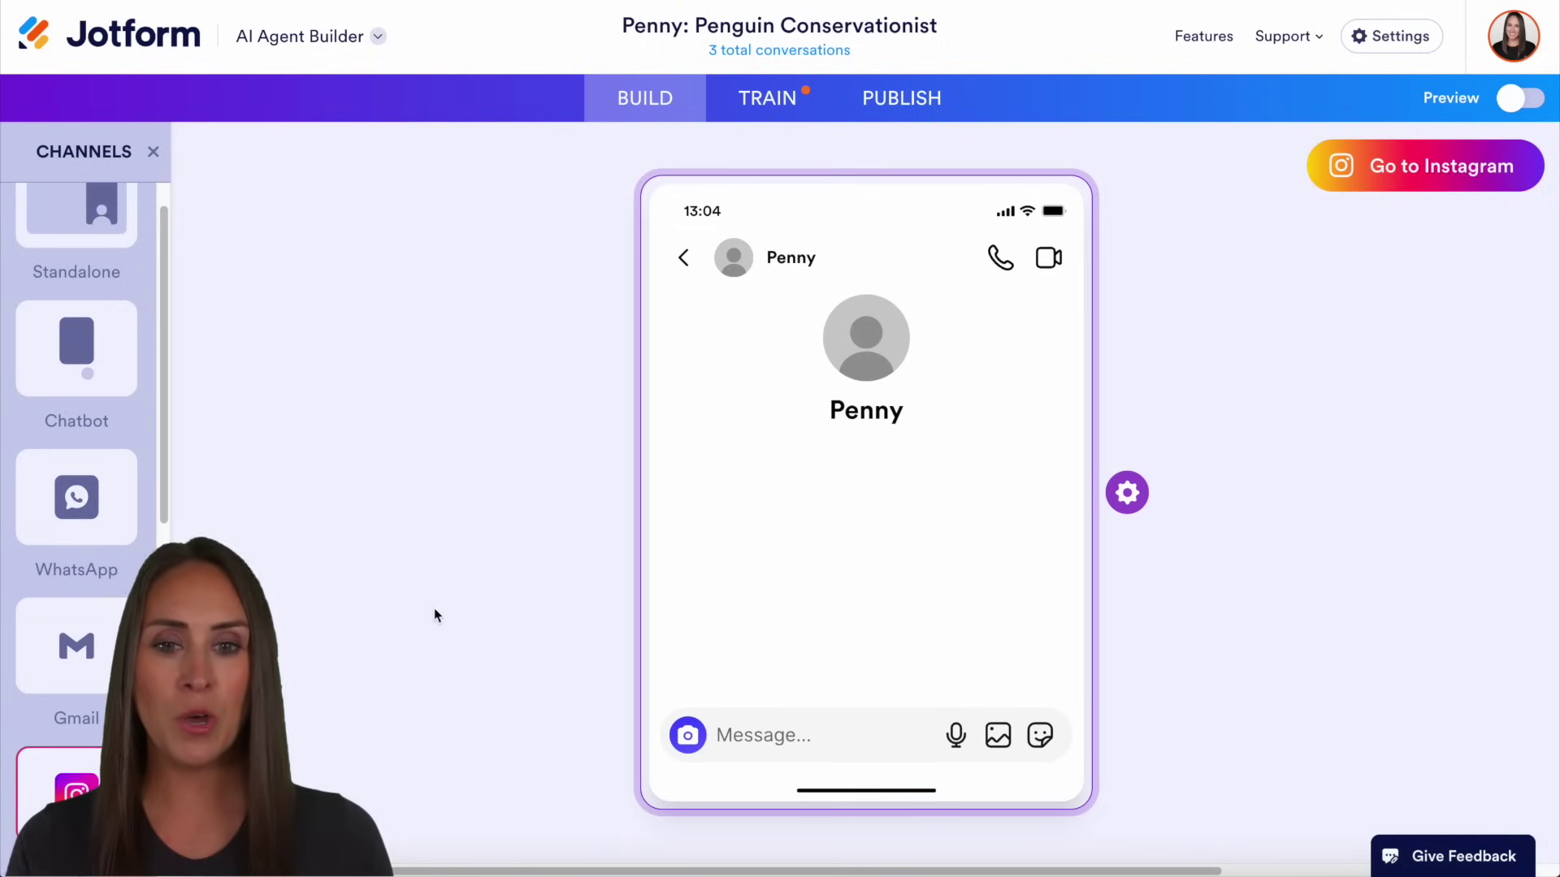
{"action": "left_click", "coordinate": [900, 98]}
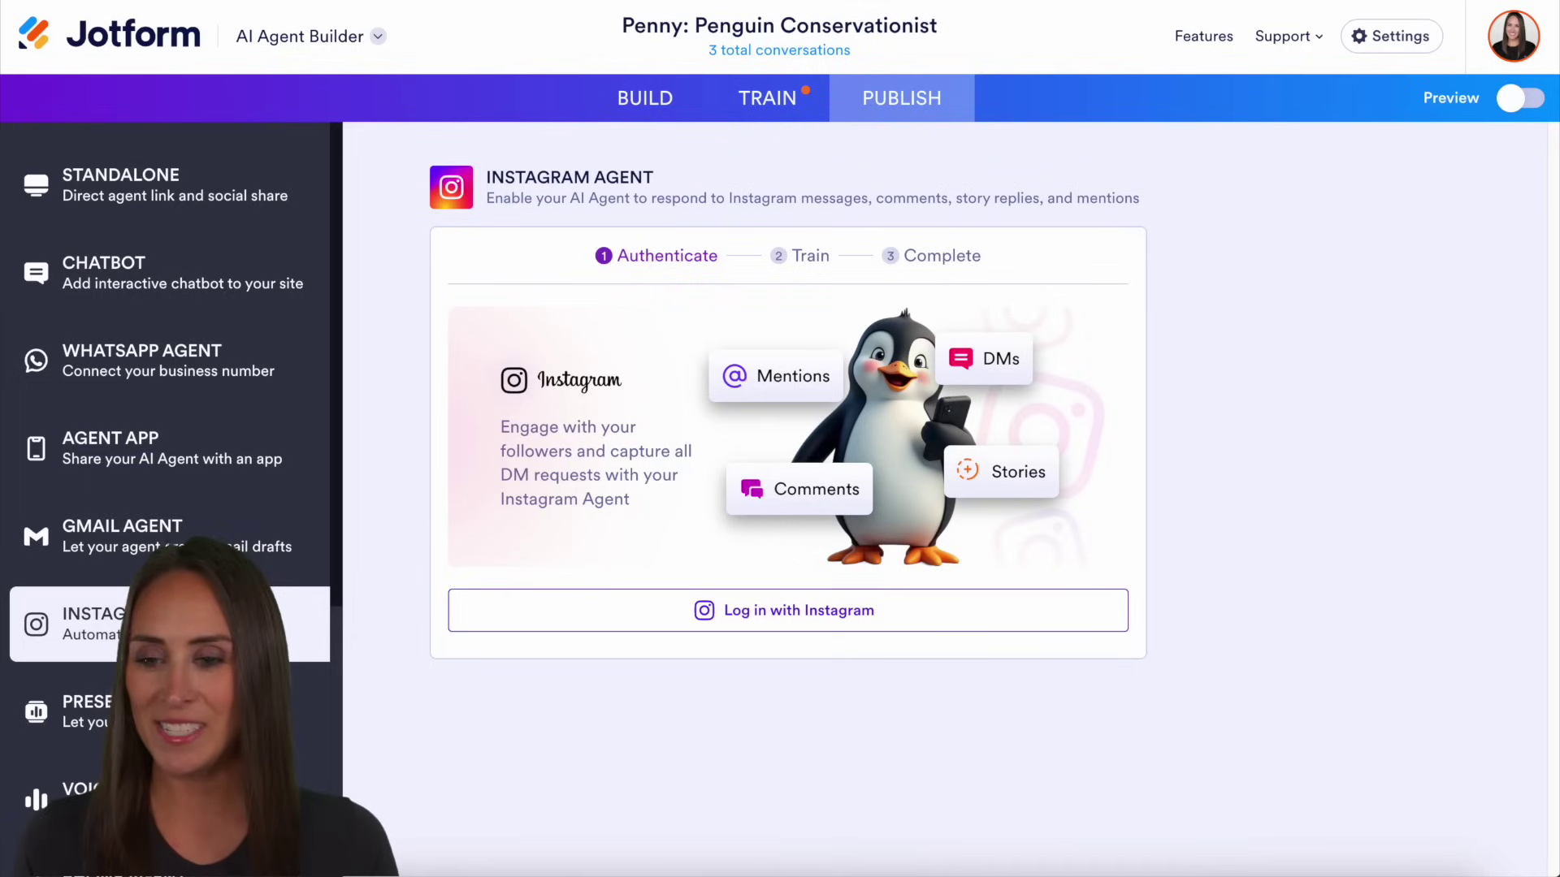
{"action": "left_click", "coordinate": [771, 621]}
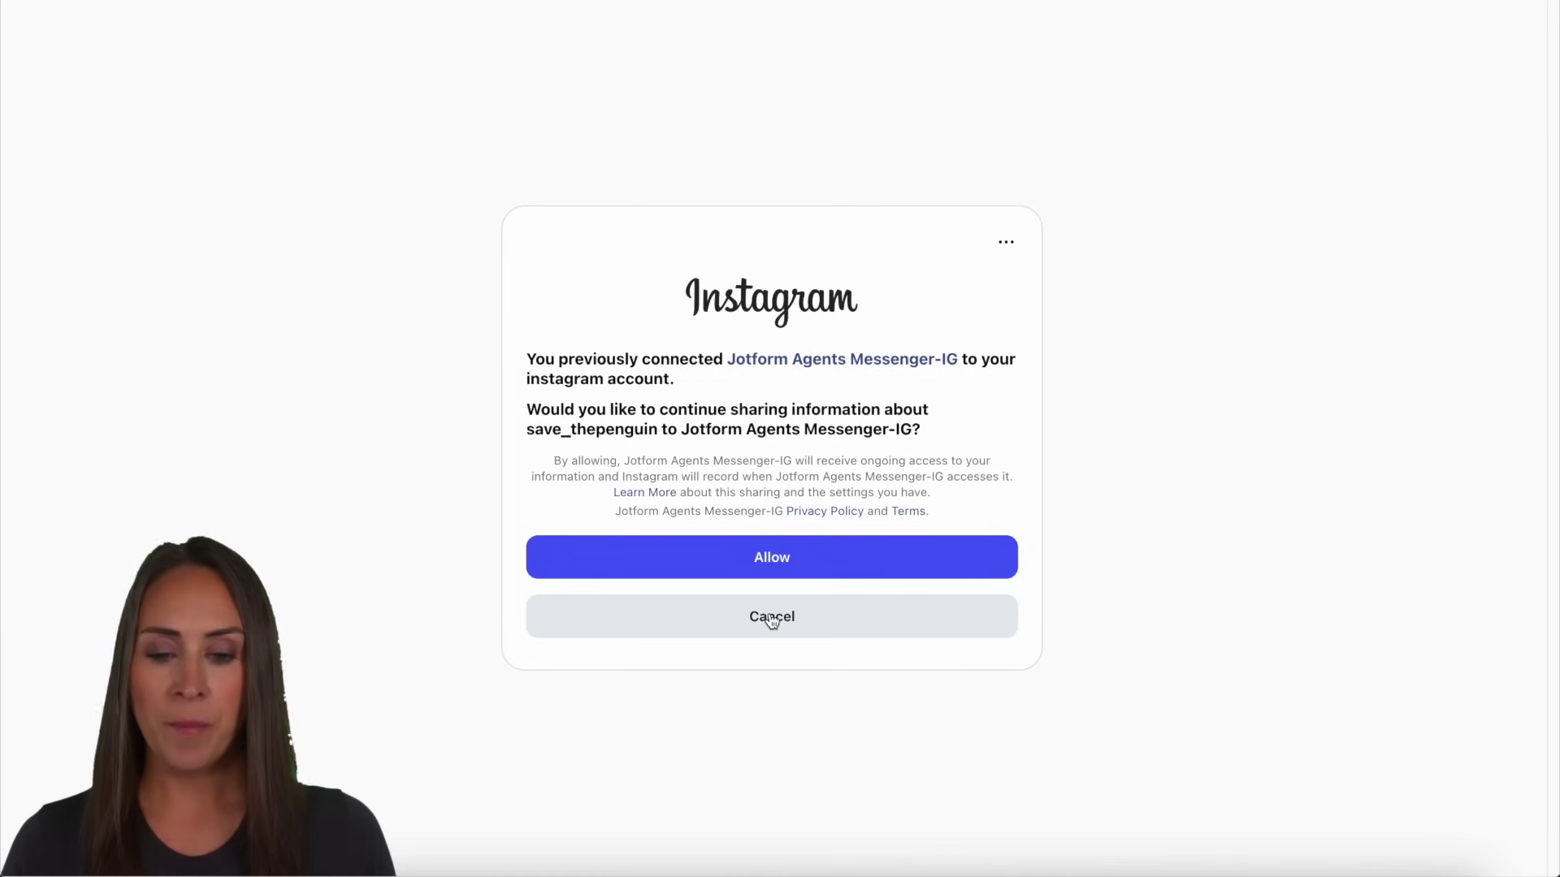
{"action": "left_click", "coordinate": [806, 573]}
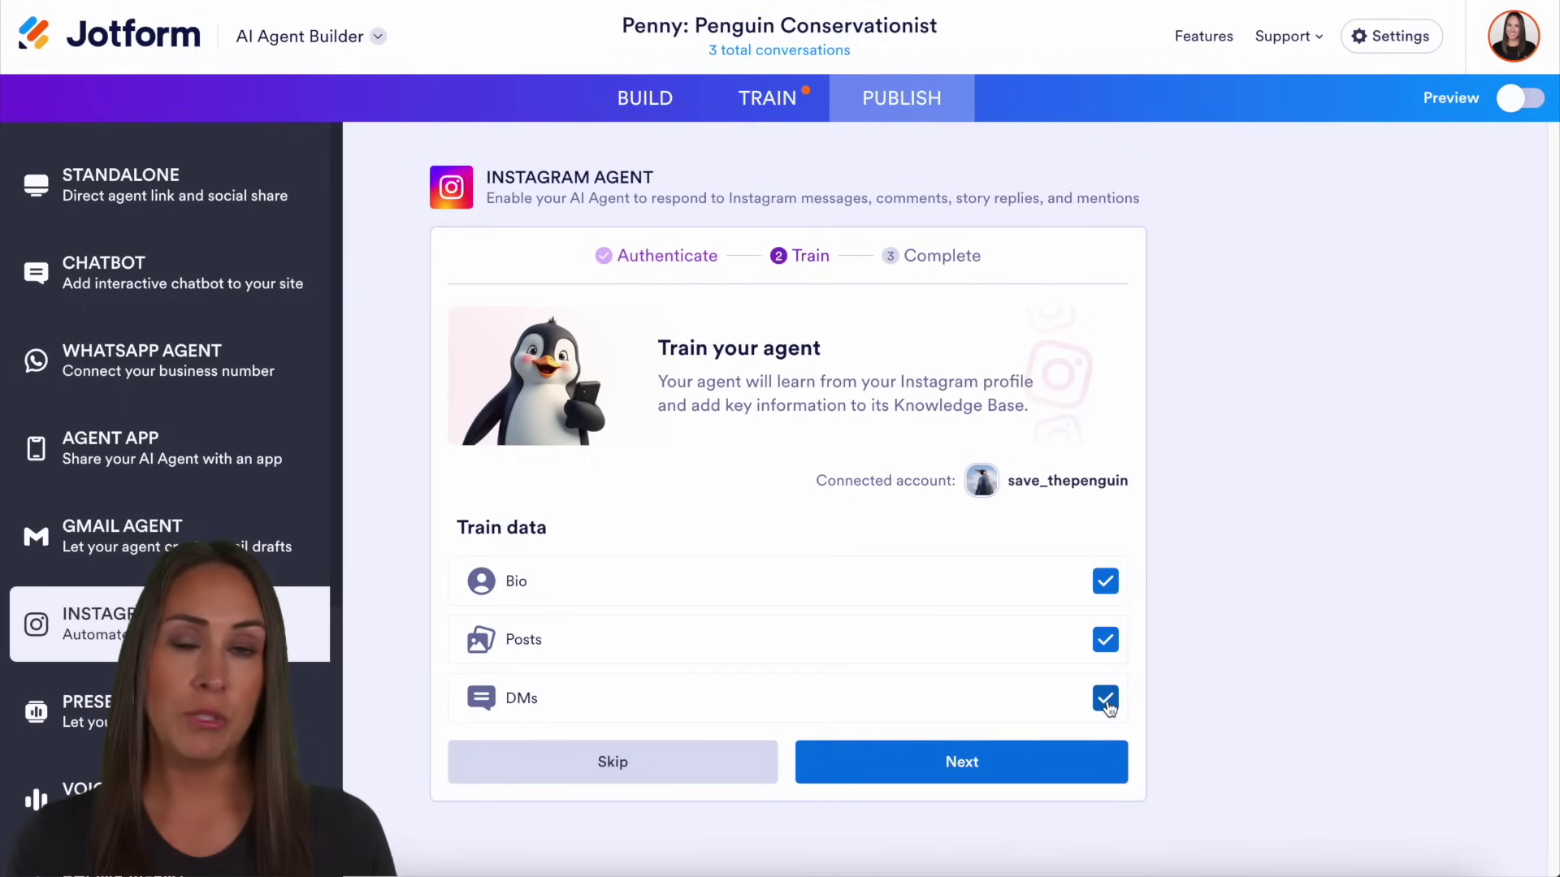
Train the Instagram agent on the profile's Bio, Posts and DMs, and complete the setup
{"action": "left_click", "coordinate": [942, 769]}
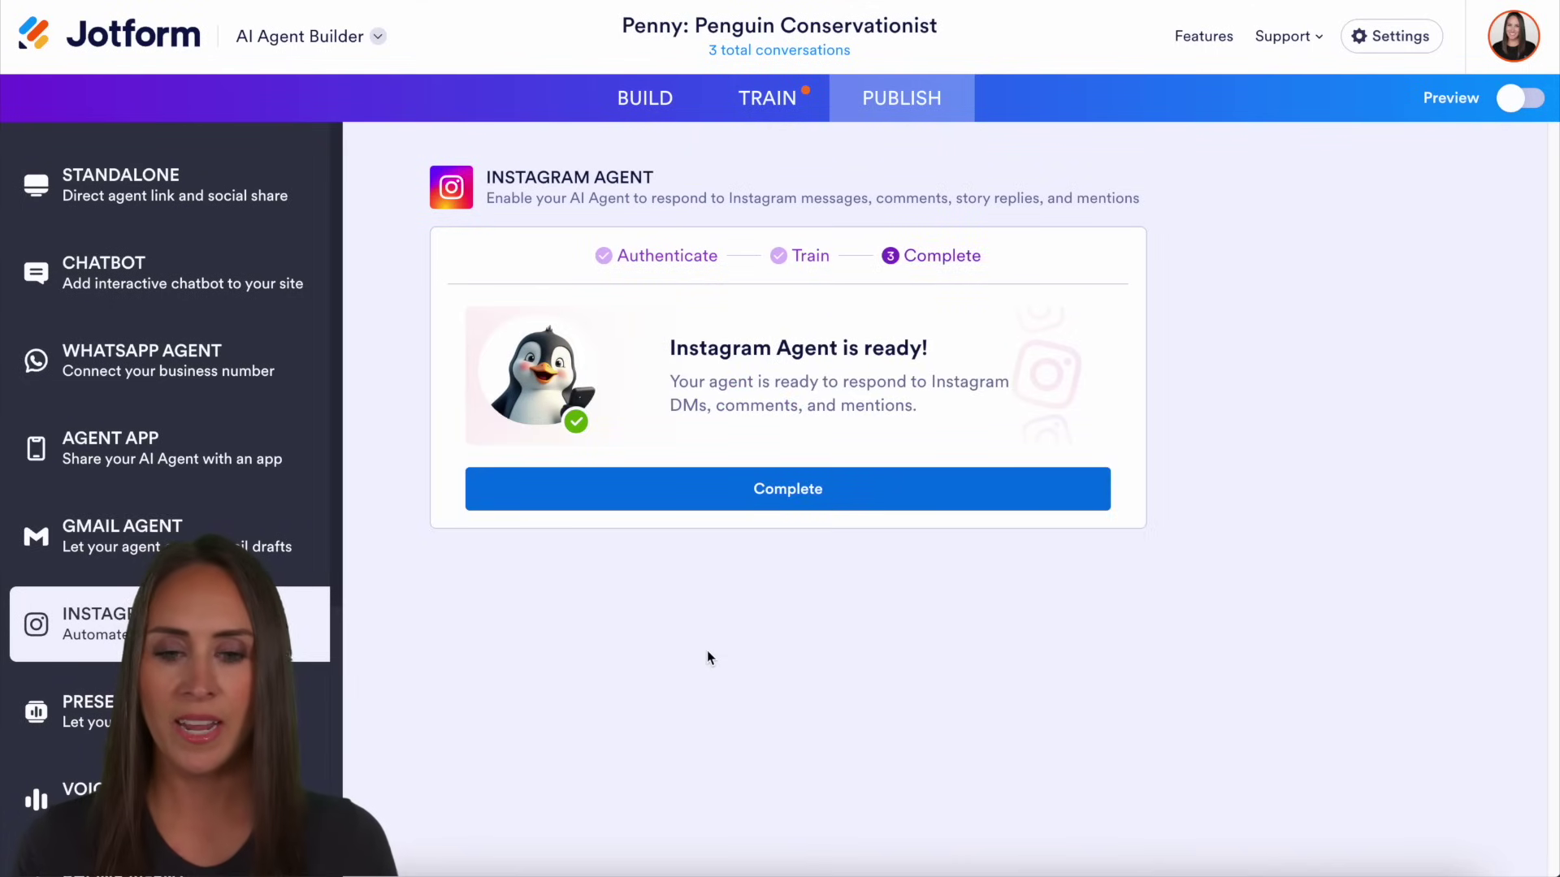
{"action": "left_click", "coordinate": [953, 485]}
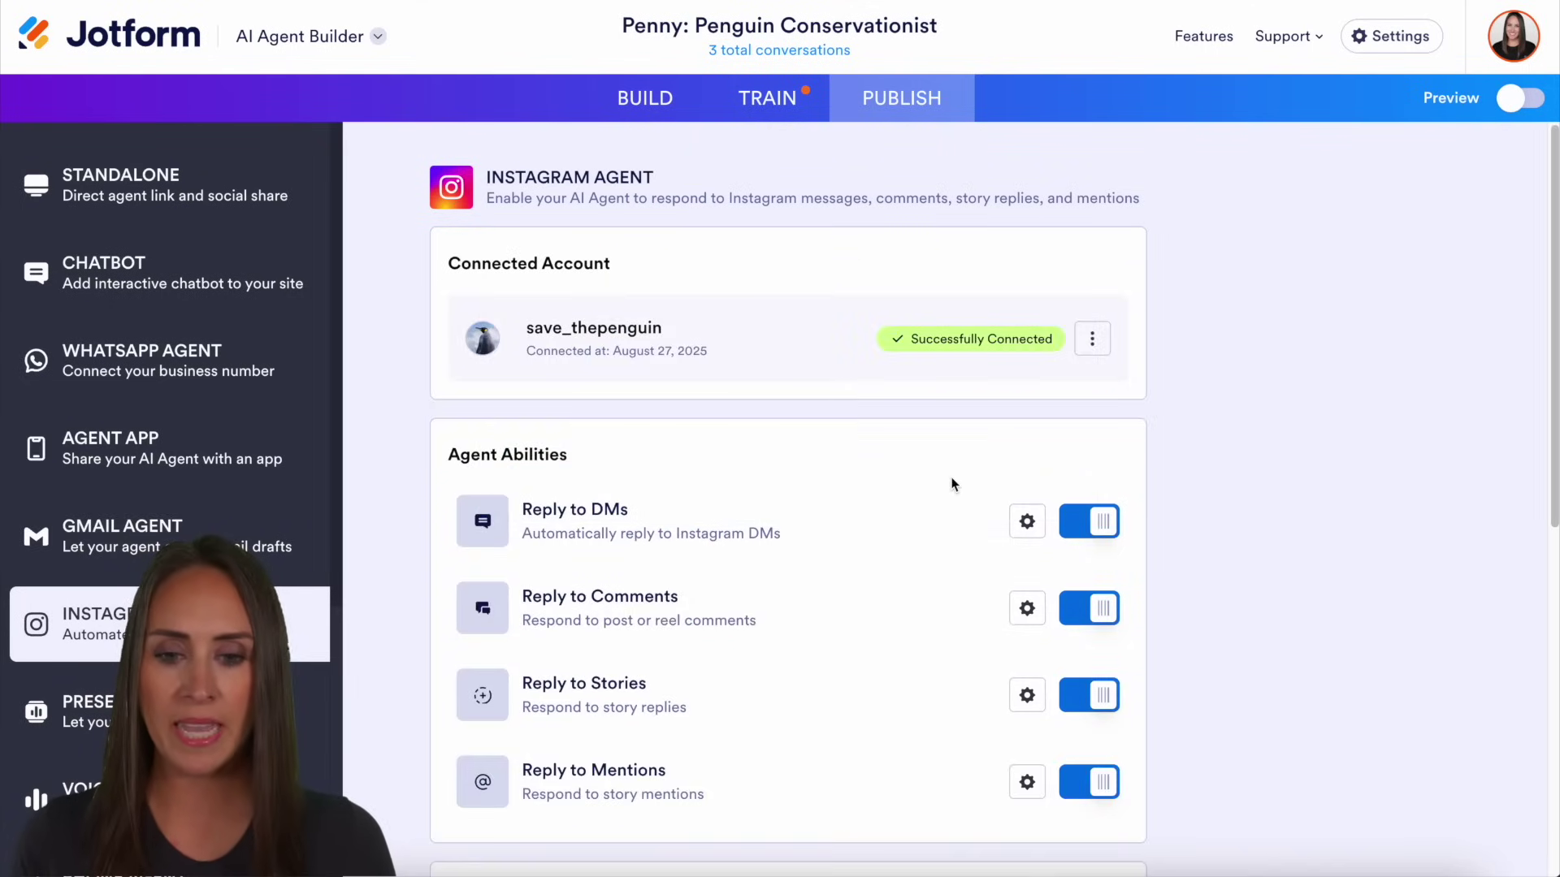
Open the knowledge base from the connected account's options and view the source types available for adding new knowledge
{"action": "left_click", "coordinate": [1095, 341]}
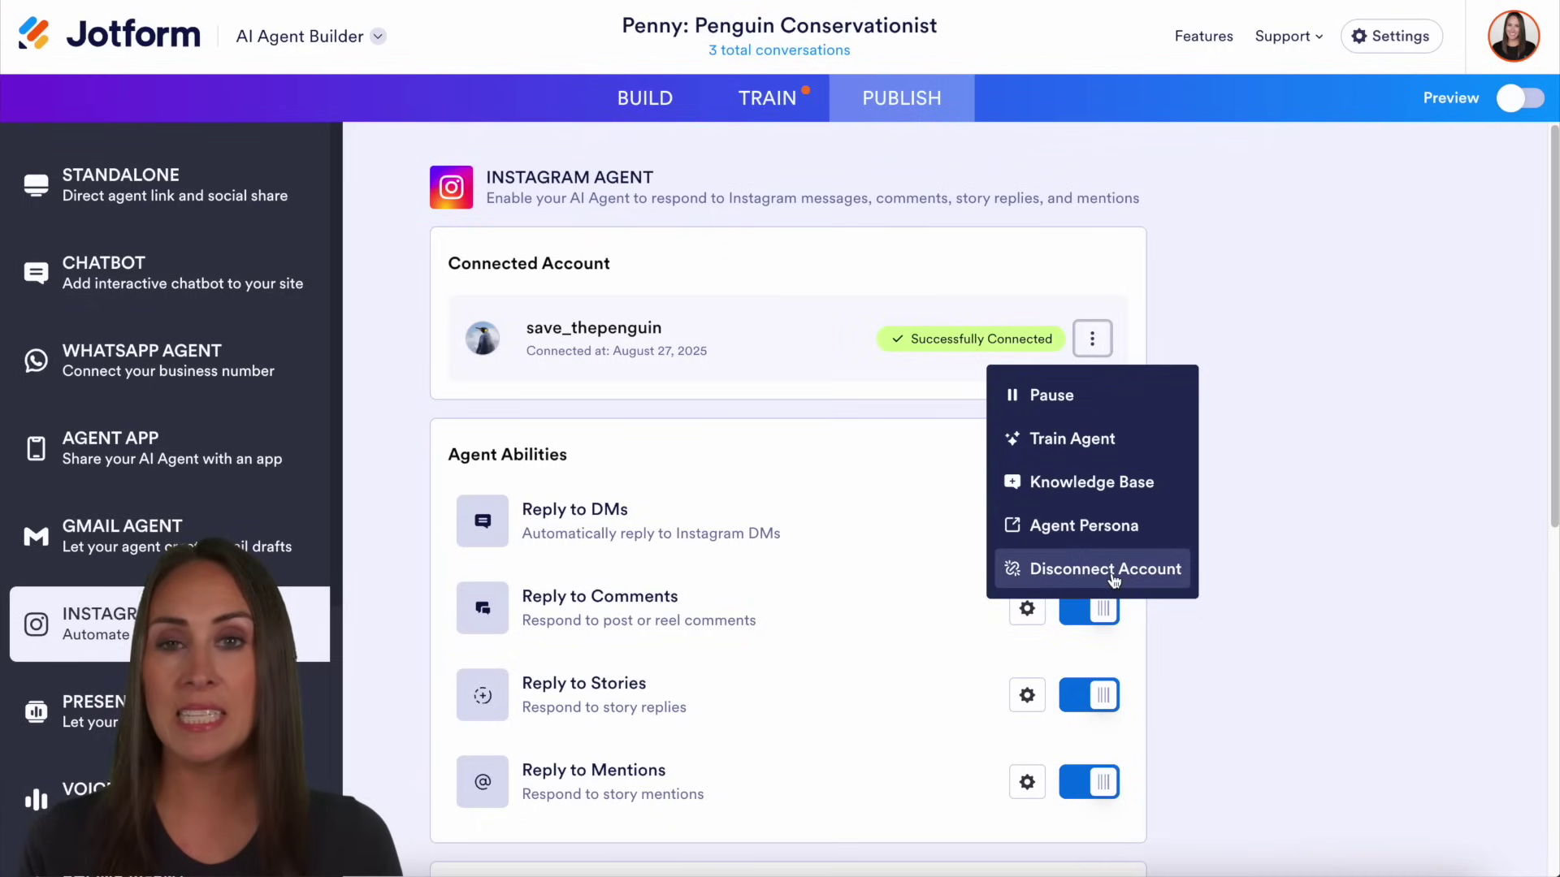
{"action": "left_click", "coordinate": [1130, 495]}
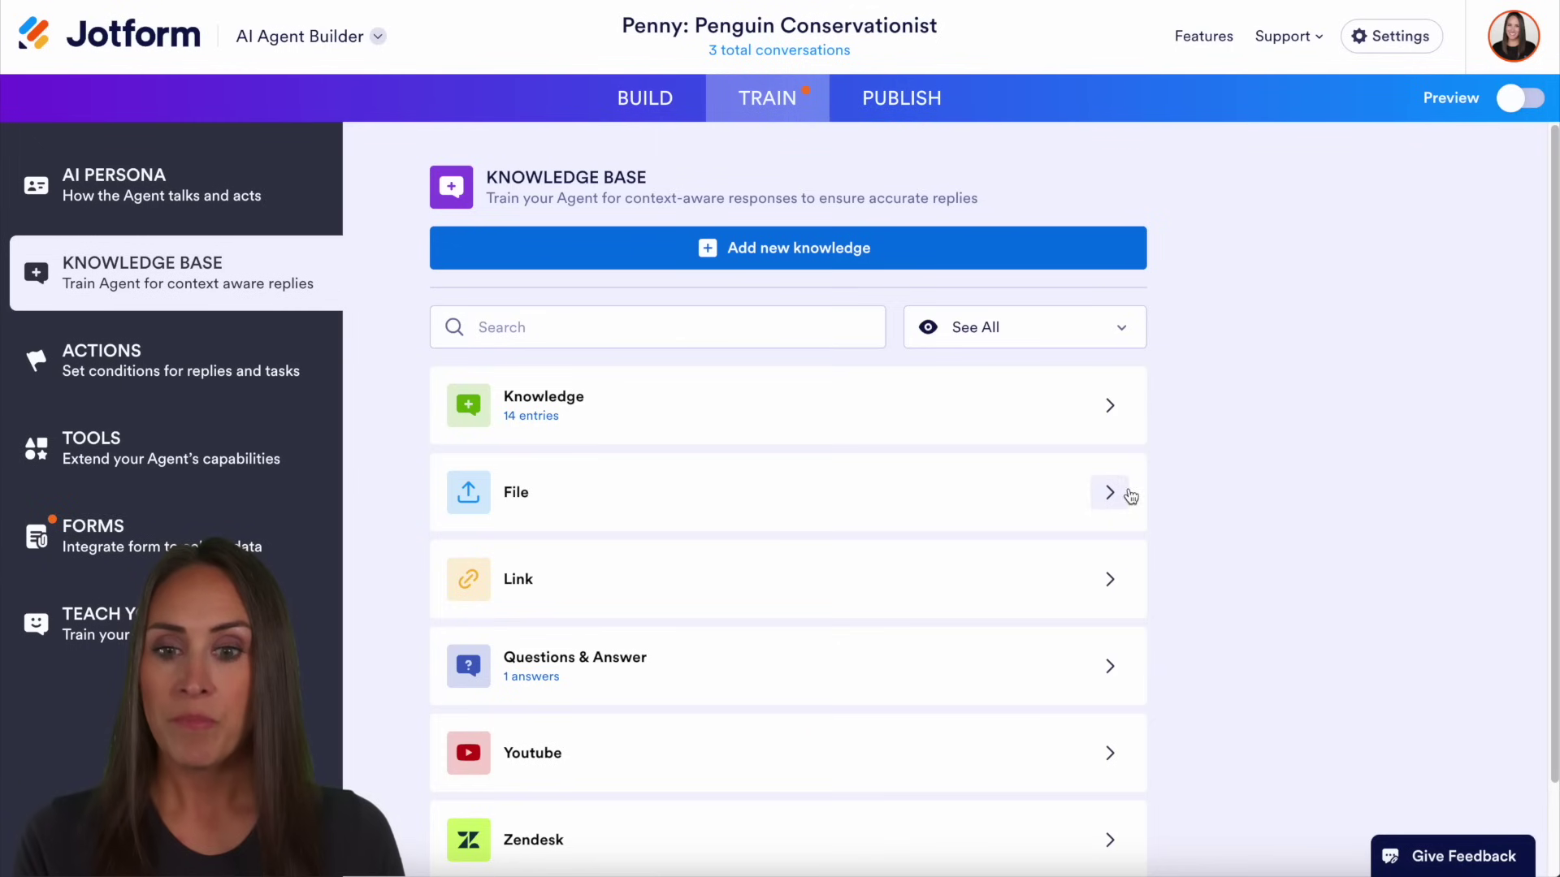
{"action": "left_click", "coordinate": [845, 253]}
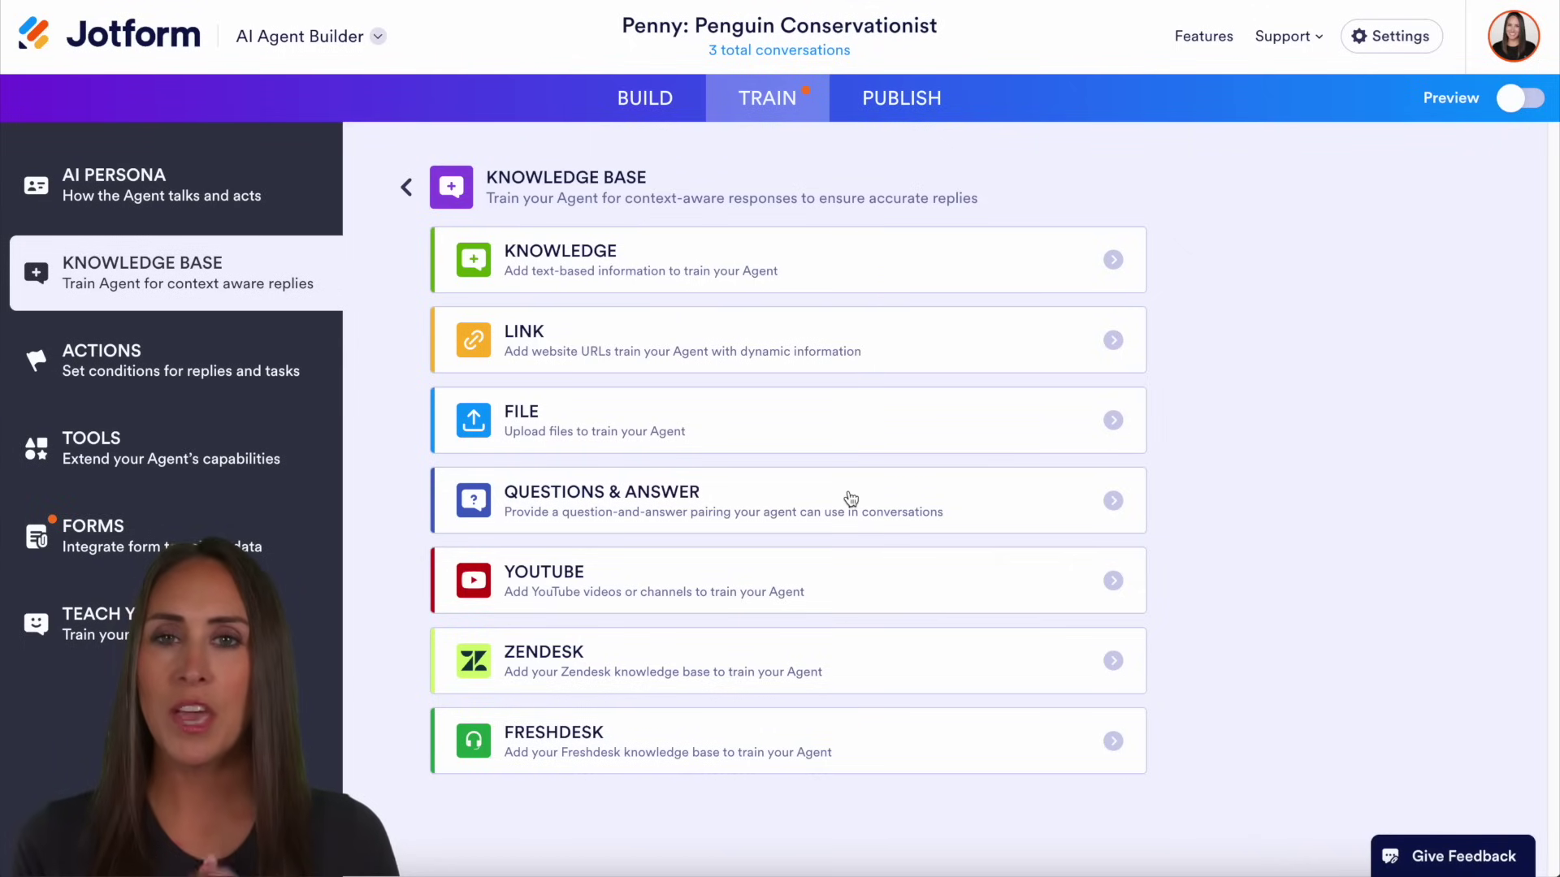
Review the agent's AI persona, from its name and role down to the chat guidelines, and check its configured actions
{"action": "left_click", "coordinate": [135, 191]}
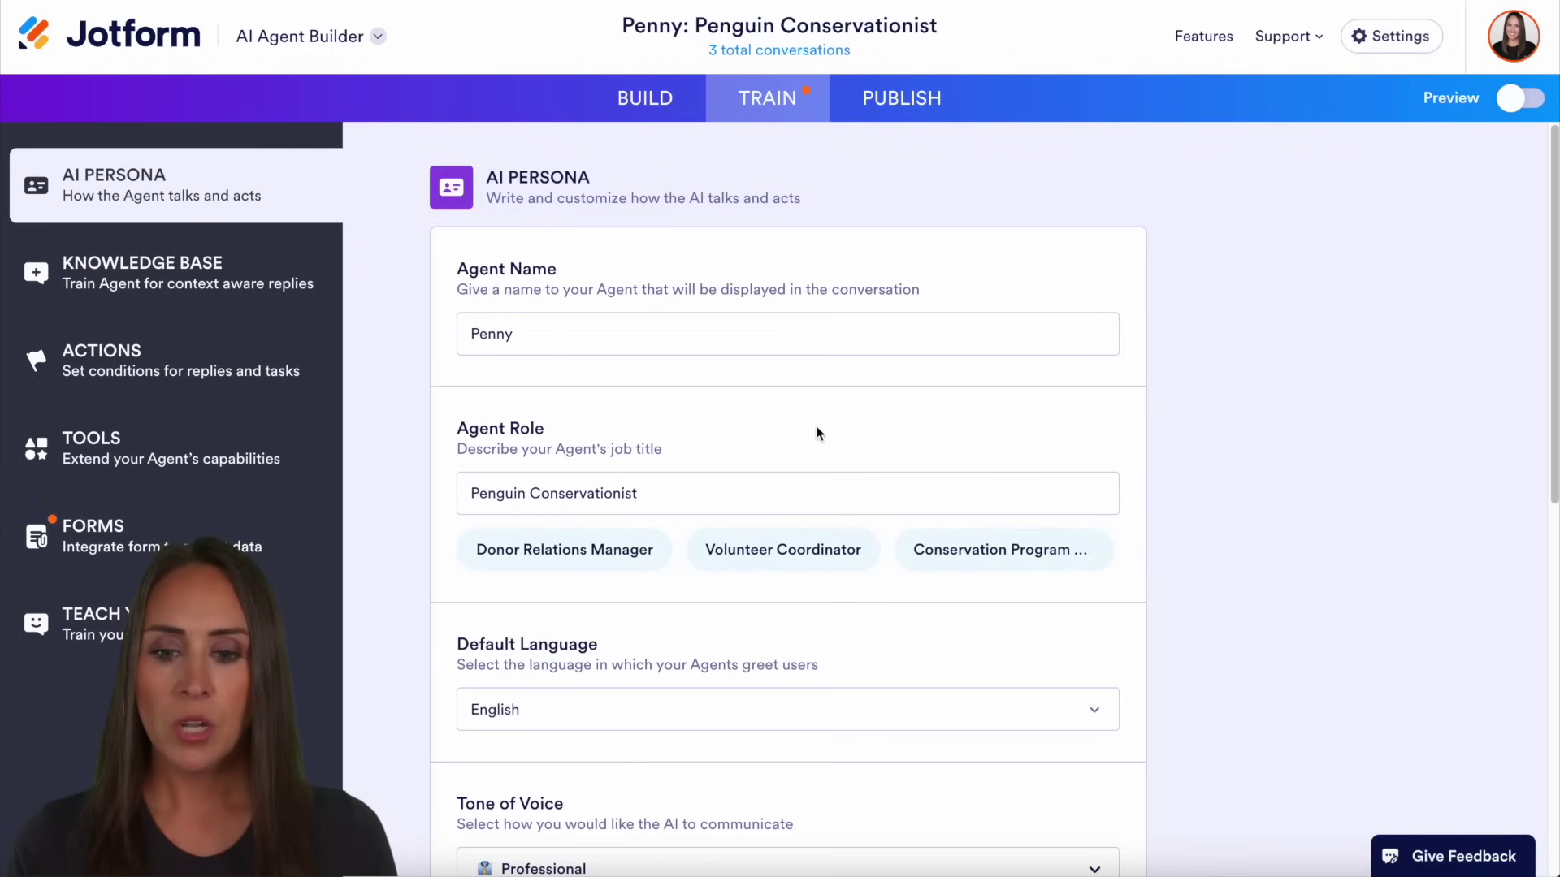
{"action": "scroll", "coordinate": [1051, 439], "scroll_direction": "down", "scroll_amount": 1}
{"action": "scroll", "coordinate": [1050, 439], "scroll_direction": "down", "scroll_amount": 5}
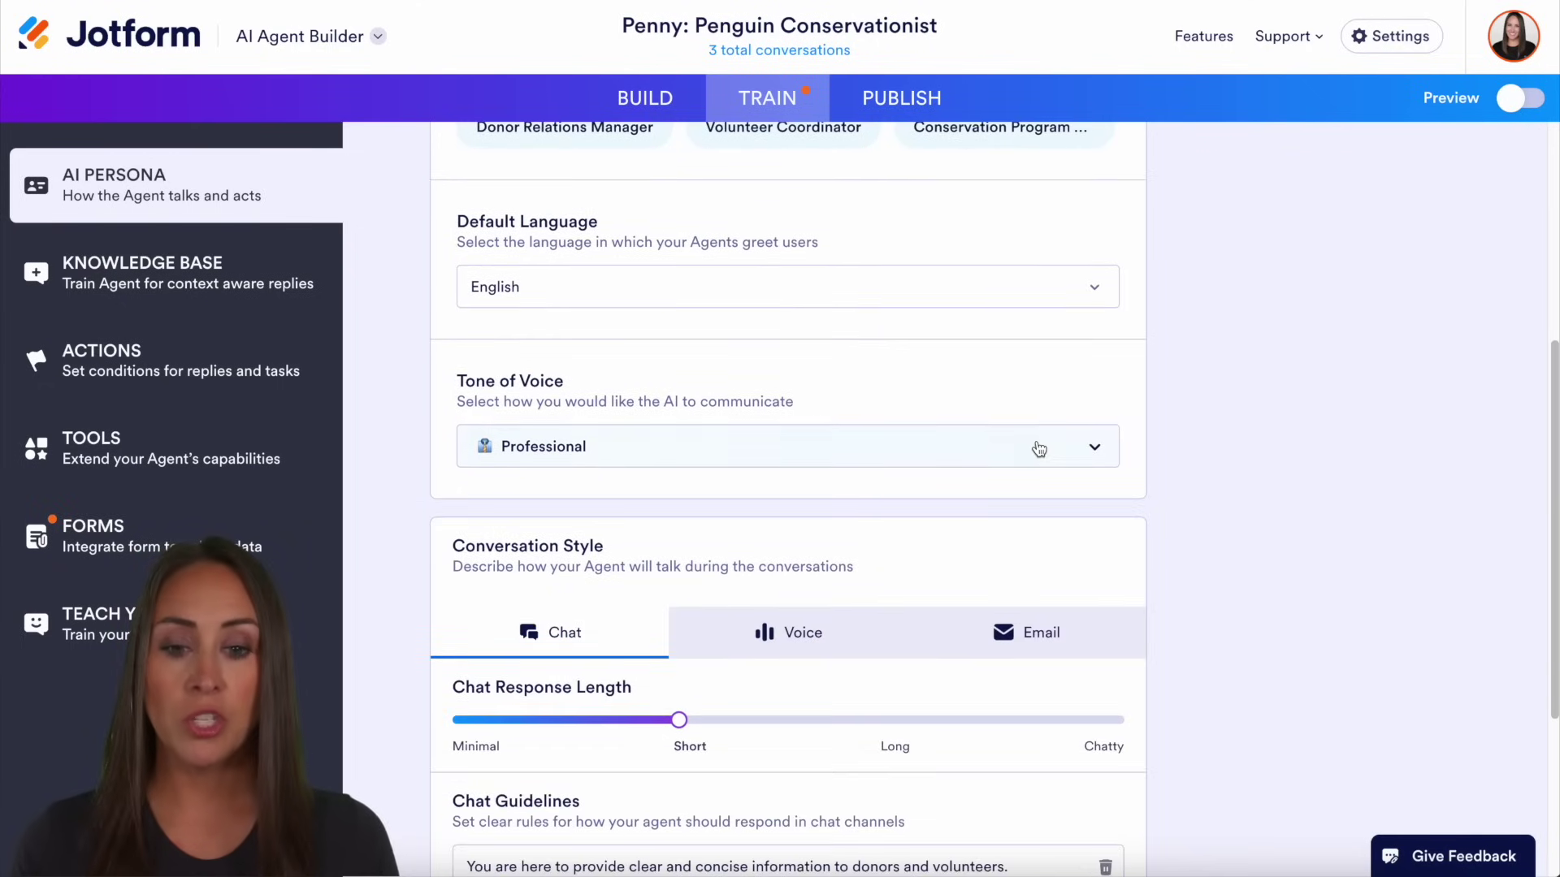
{"action": "scroll", "coordinate": [1038, 447], "scroll_direction": "down", "scroll_amount": 2}
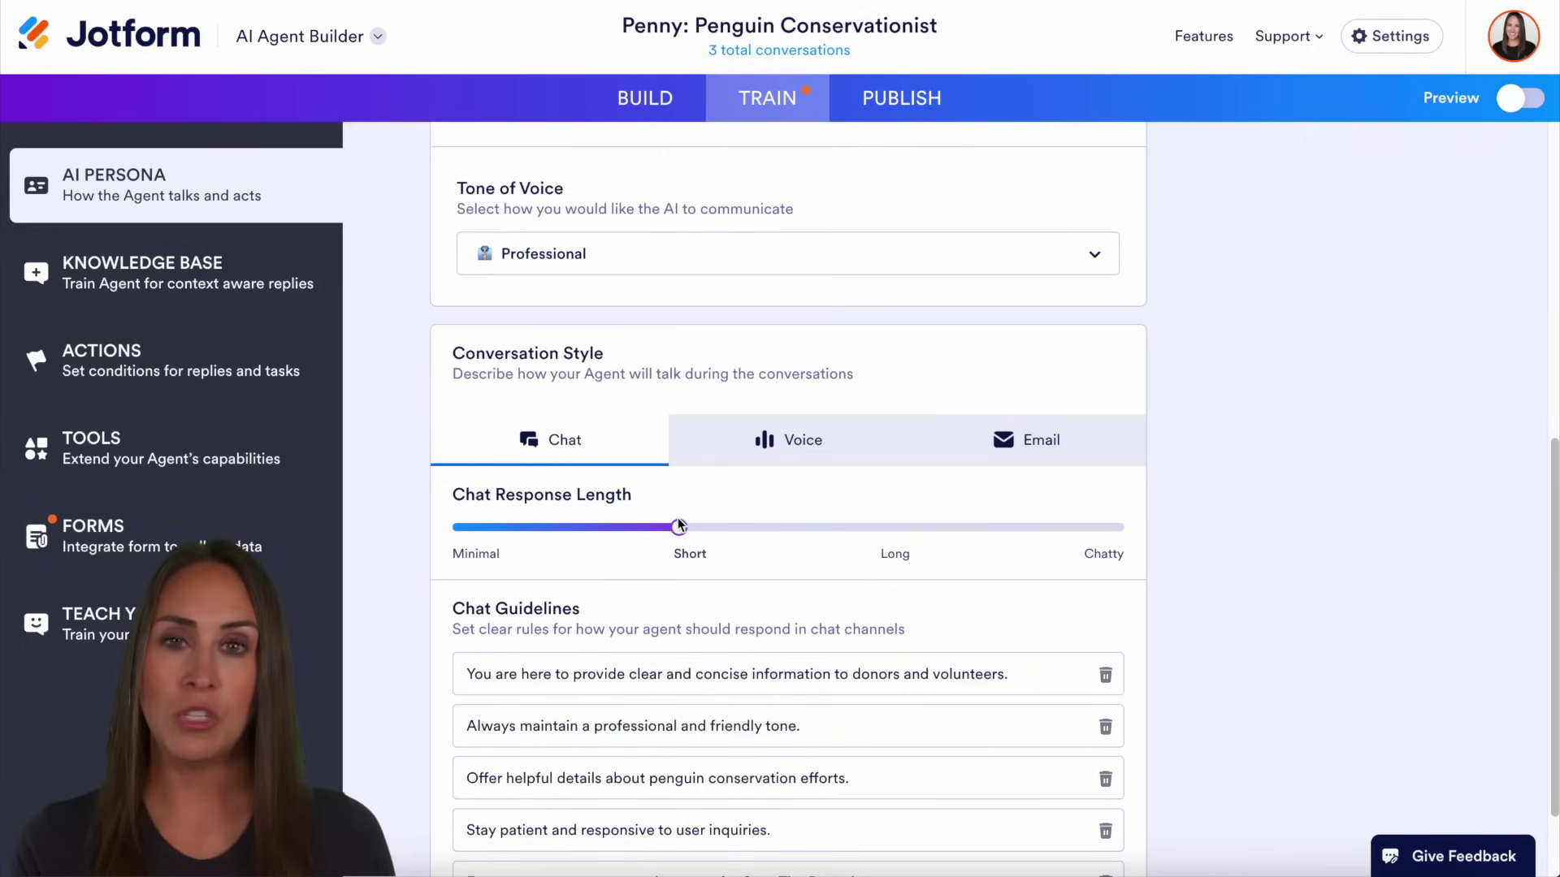
{"action": "scroll", "coordinate": [885, 541], "scroll_direction": "down", "scroll_amount": 2}
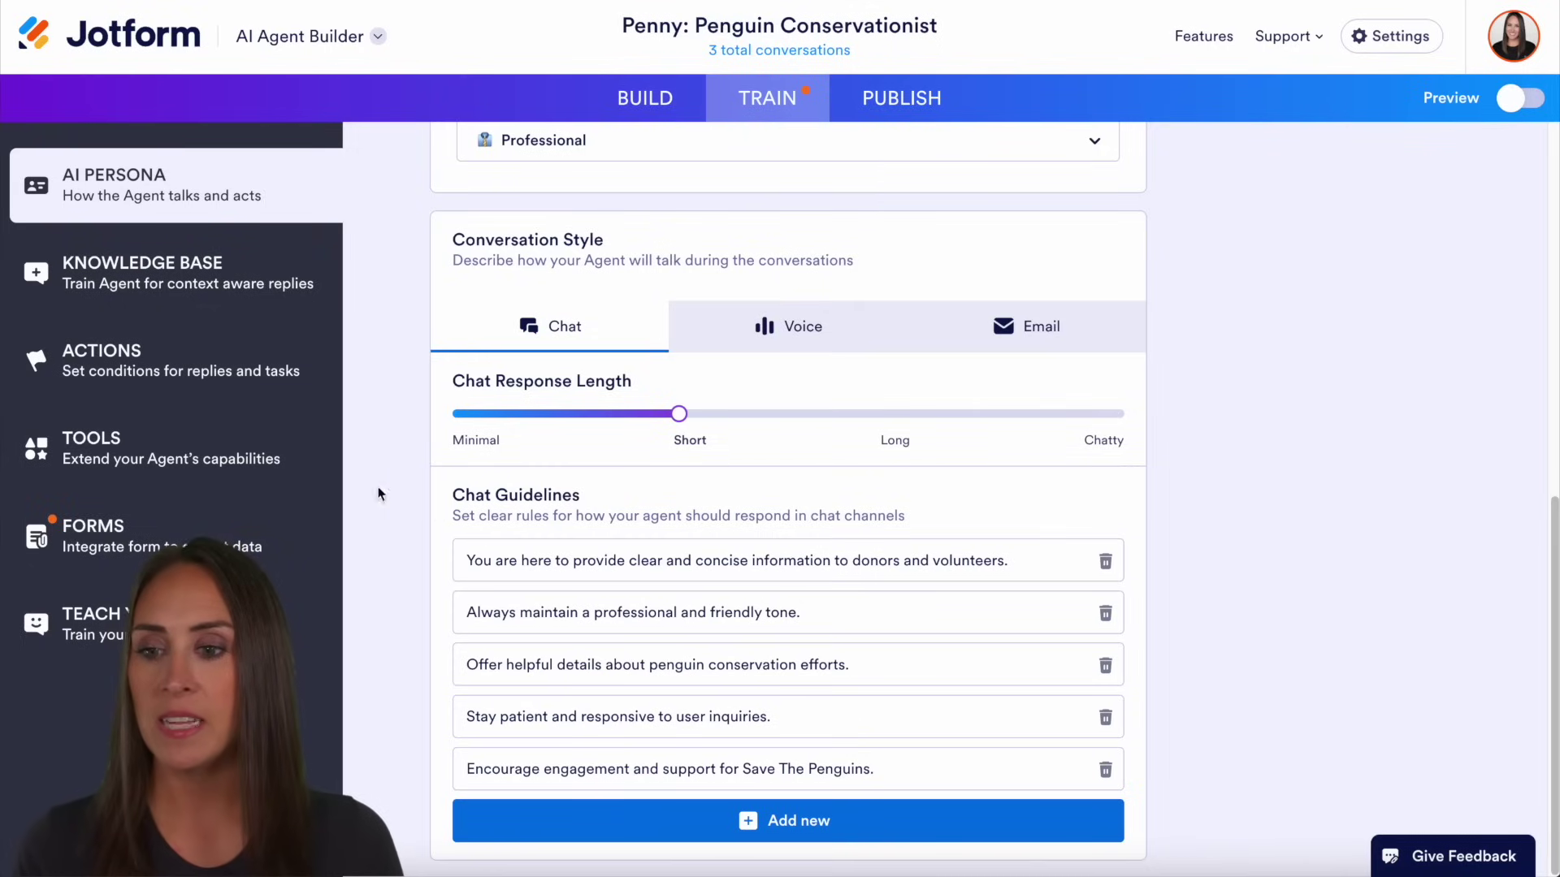
{"action": "left_click", "coordinate": [84, 364]}
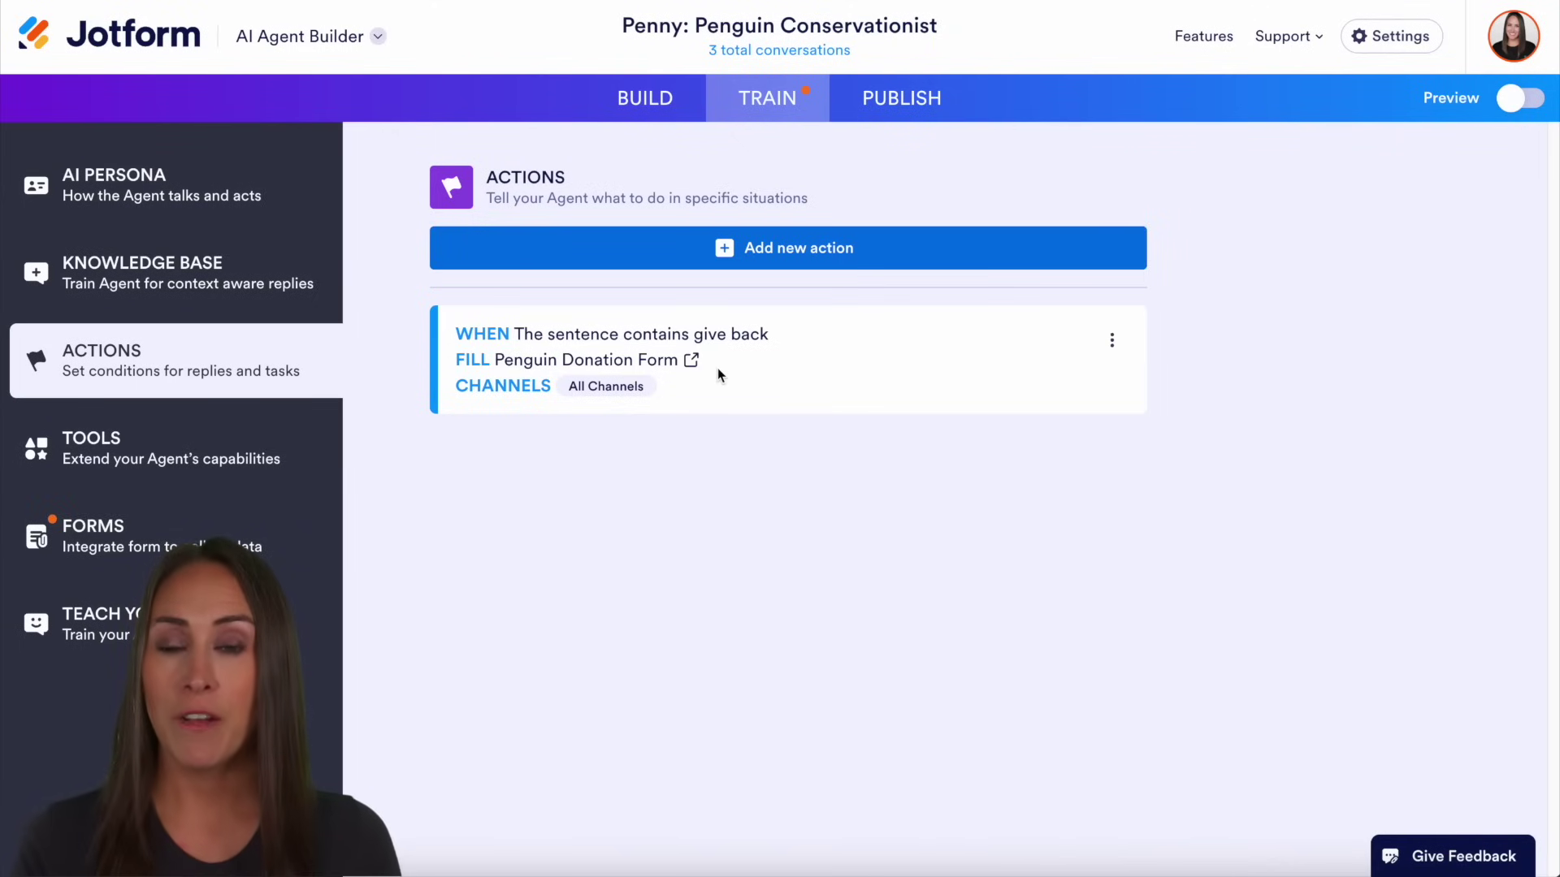
Return to the Instagram publishing settings and review the agent abilities, the agent summary and the sharing options
{"action": "left_click", "coordinate": [894, 106]}
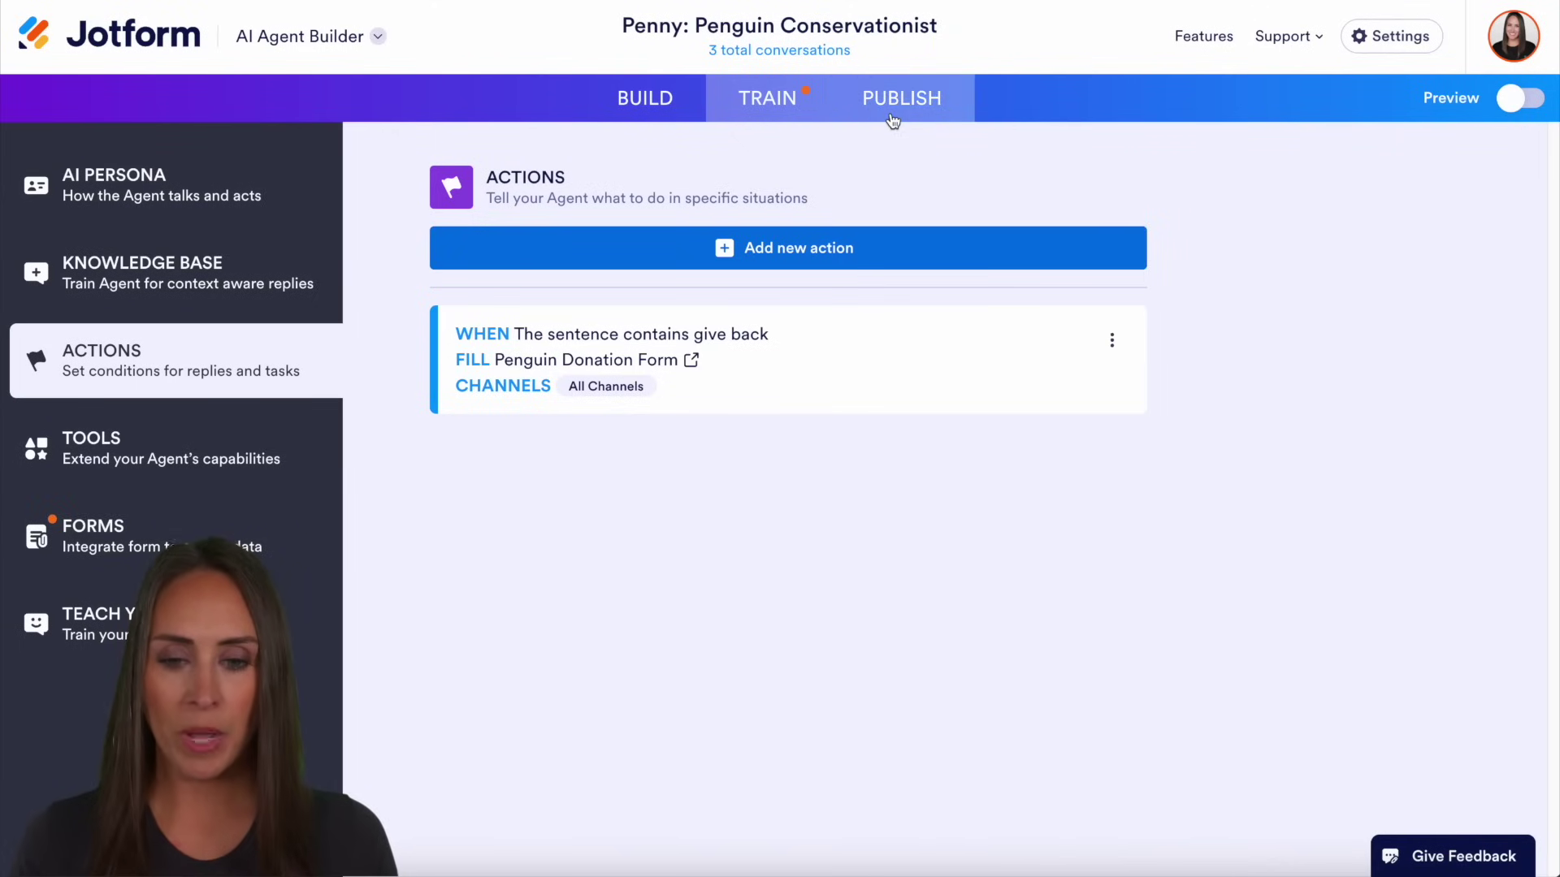
{"action": "scroll", "coordinate": [1167, 468], "scroll_direction": "down", "scroll_amount": 1}
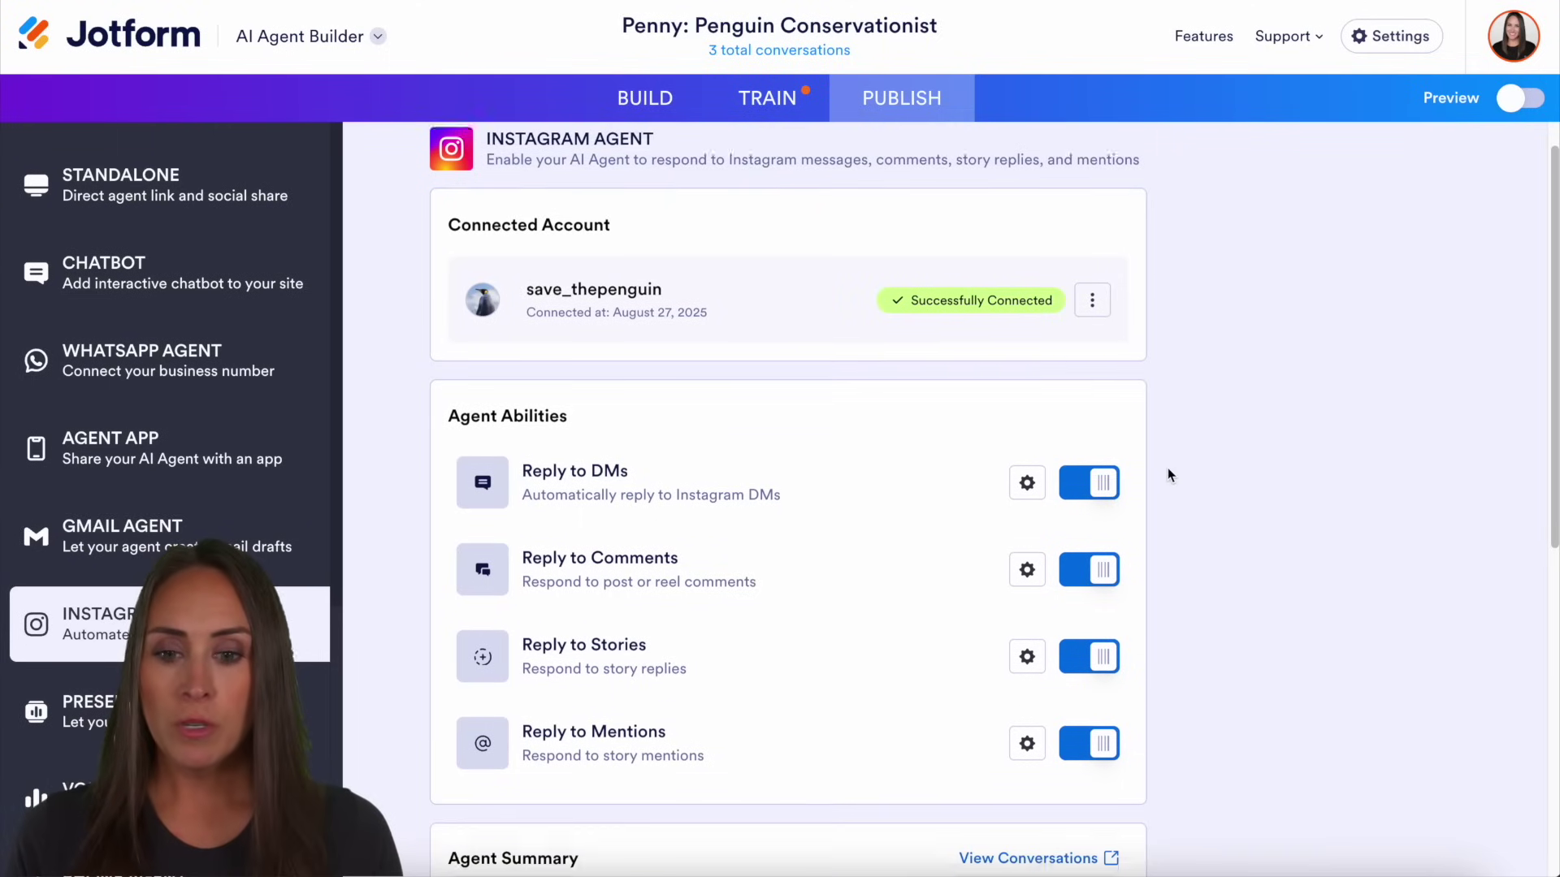
{"action": "scroll", "coordinate": [1168, 475], "scroll_direction": "down", "scroll_amount": 1}
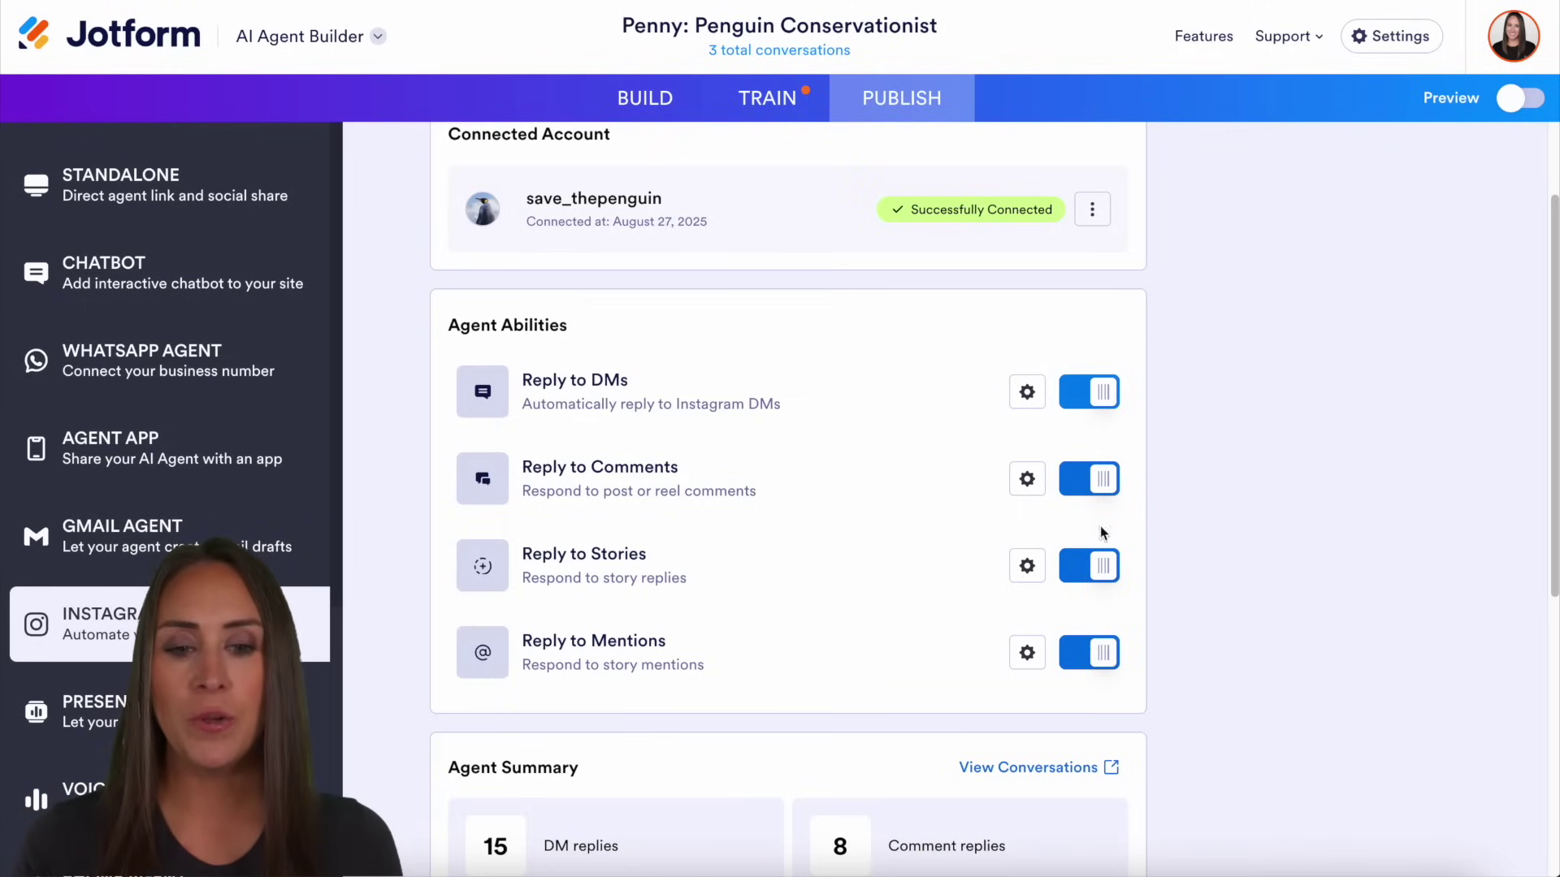
{"action": "scroll", "coordinate": [1218, 623], "scroll_direction": "down", "scroll_amount": 3}
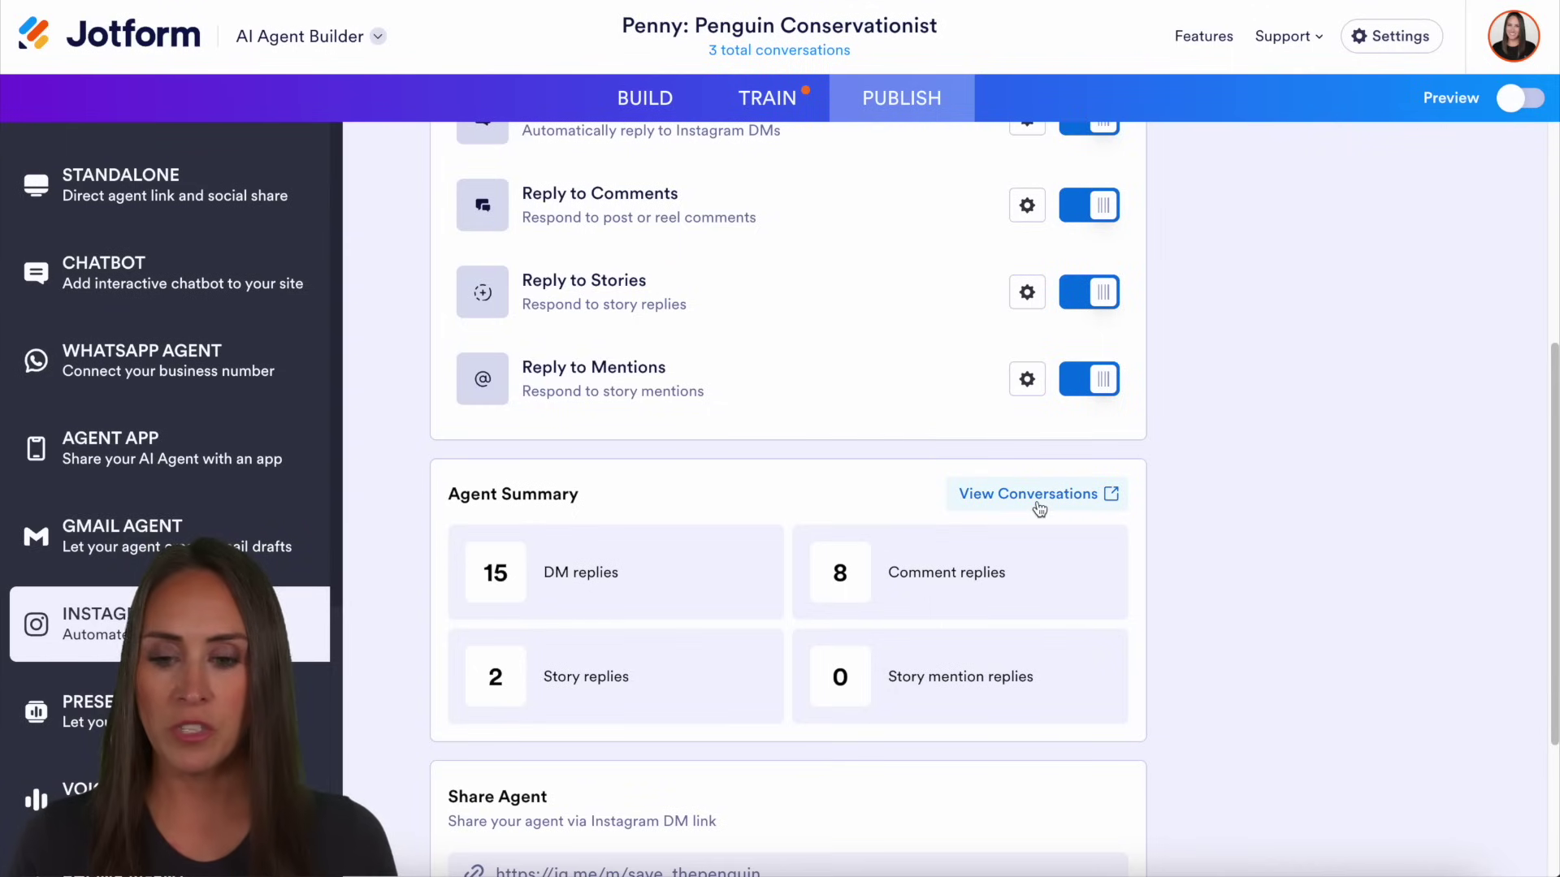
{"action": "scroll", "coordinate": [1265, 637], "scroll_direction": "down", "scroll_amount": 2}
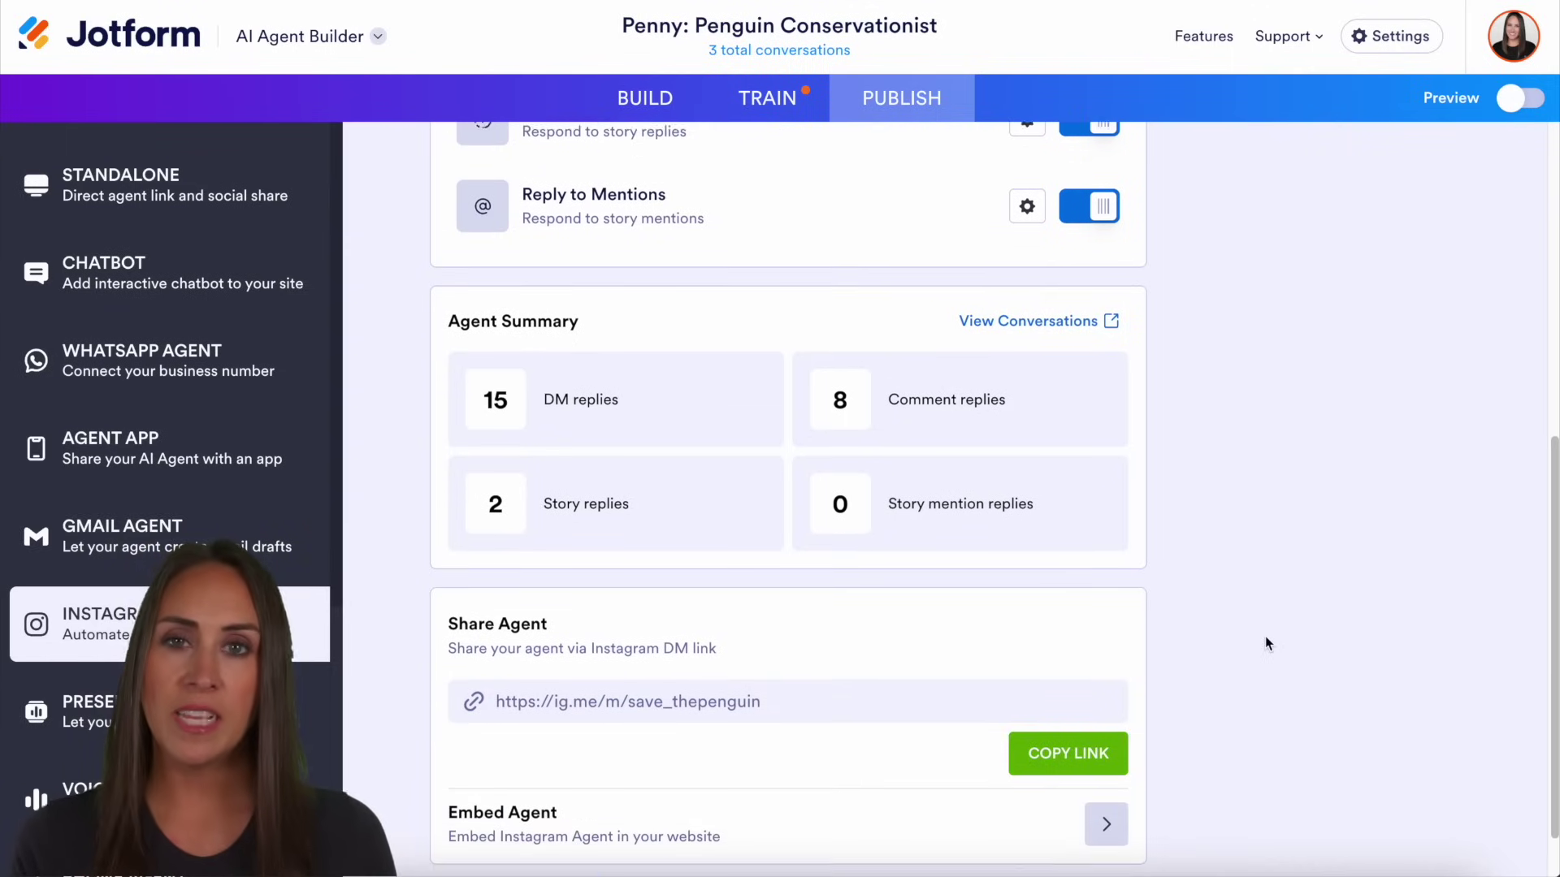
{"action": "scroll", "coordinate": [1265, 638], "scroll_direction": "down", "scroll_amount": 1}
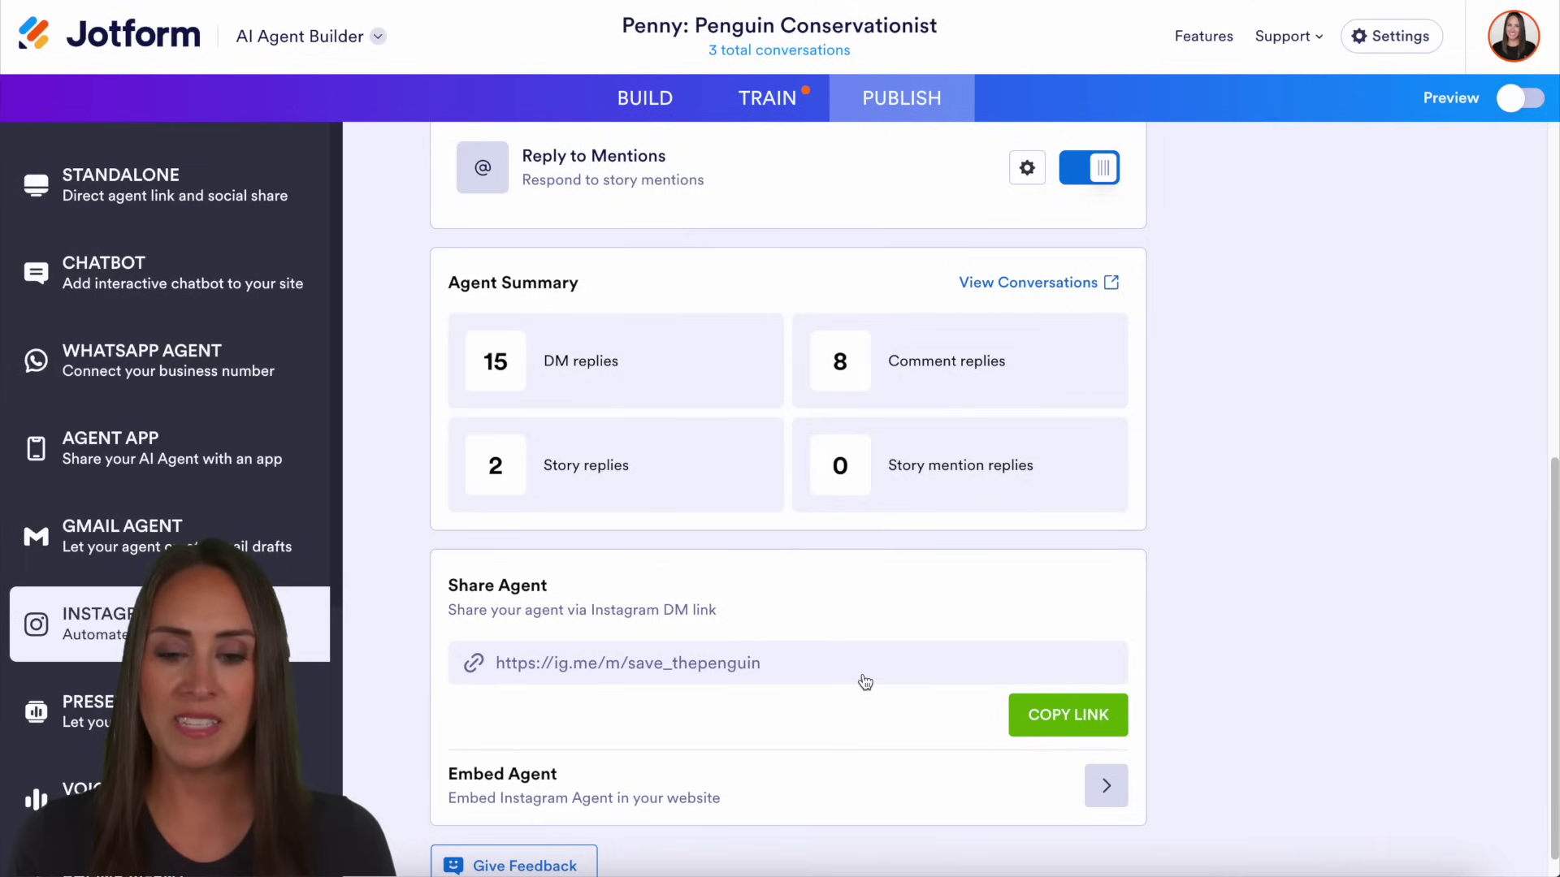
{"action": "scroll", "coordinate": [865, 683], "scroll_direction": "up", "scroll_amount": 5}
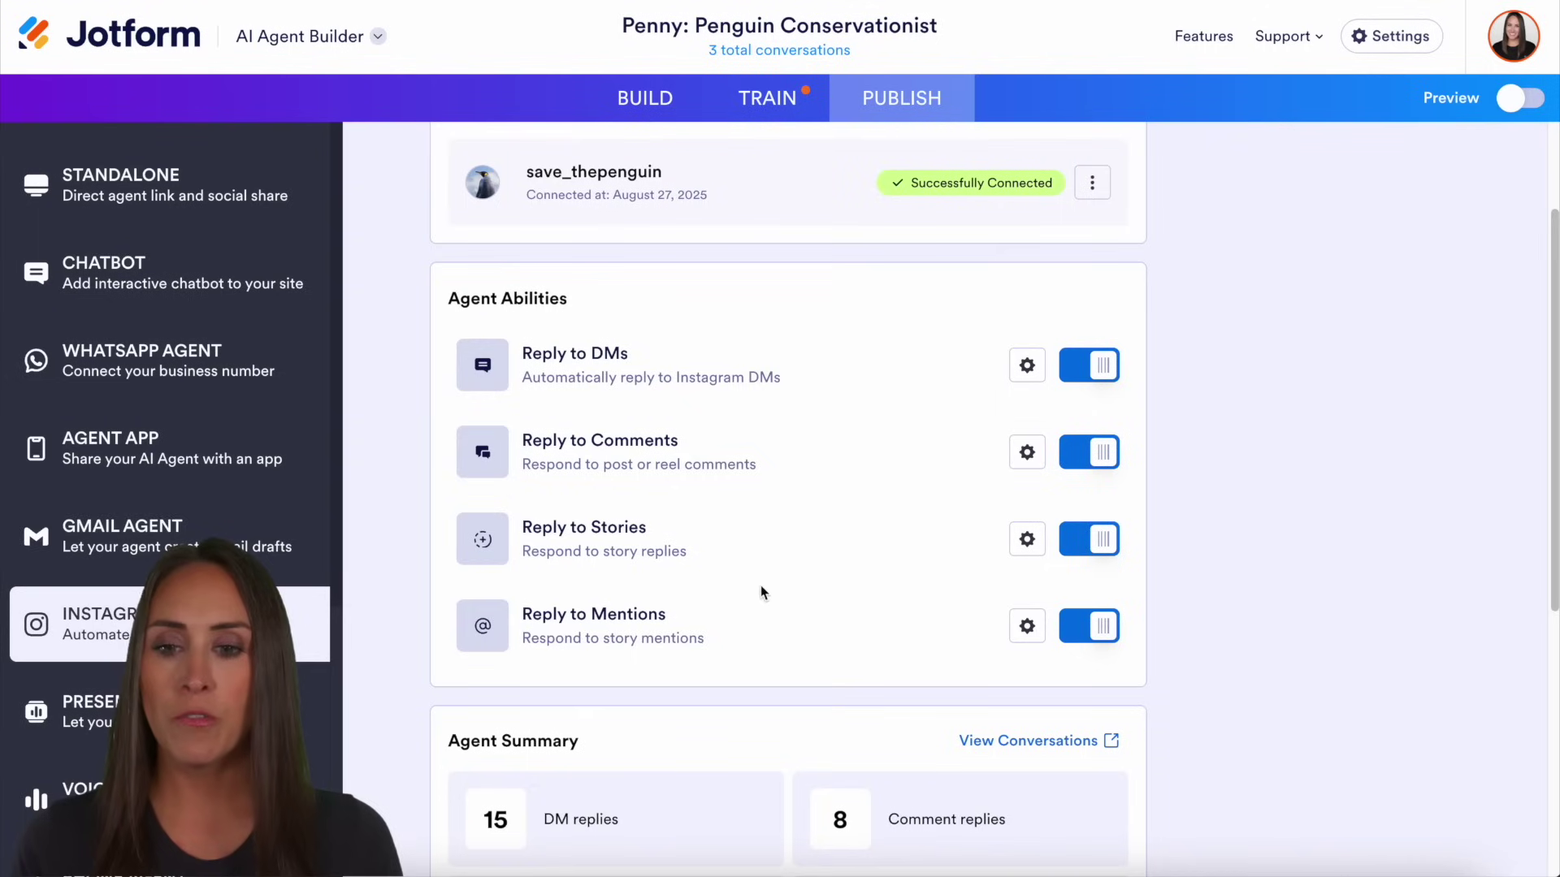
Configure Reply to DMs to respond only to DMs with keywords, using the keyword "give back"
{"action": "left_click", "coordinate": [1025, 367]}
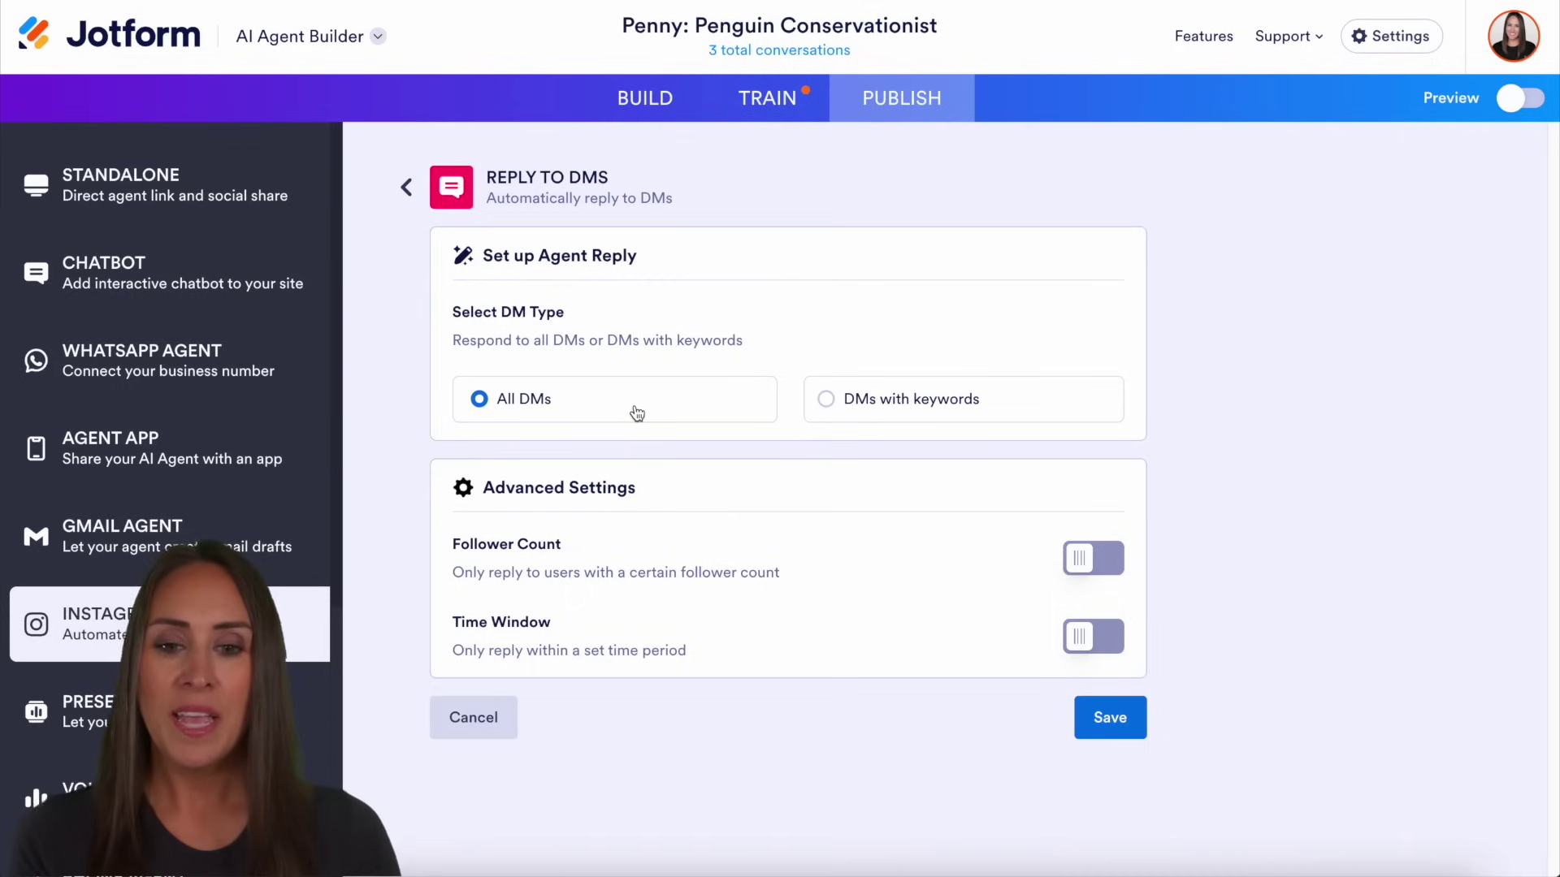
{"action": "left_click", "coordinate": [823, 404]}
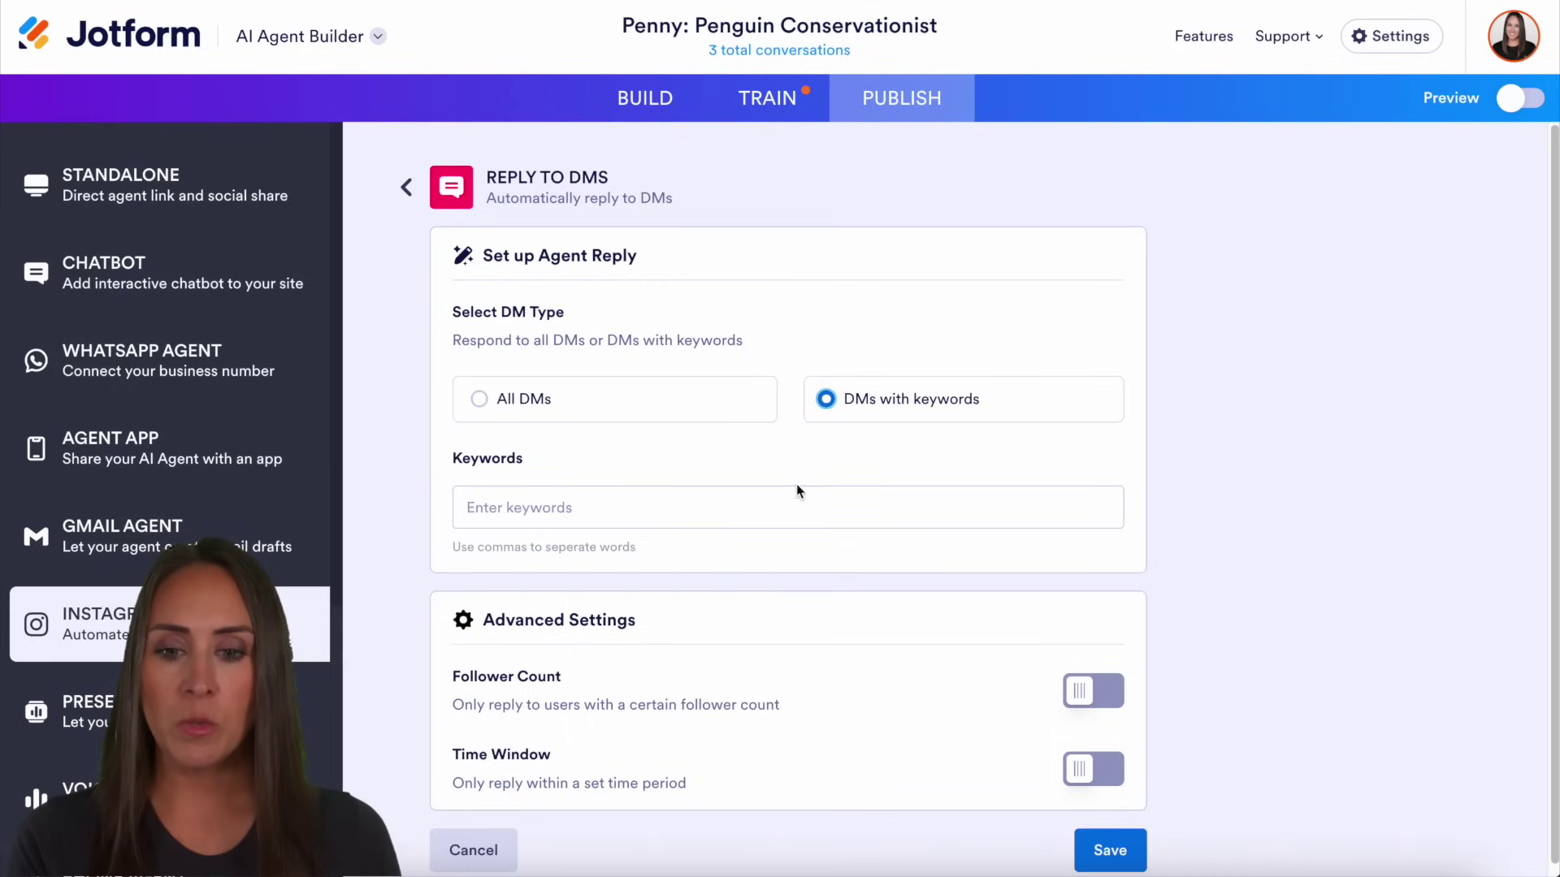
{"action": "left_click", "coordinate": [754, 505]}
{"action": "type", "text": "giv"}
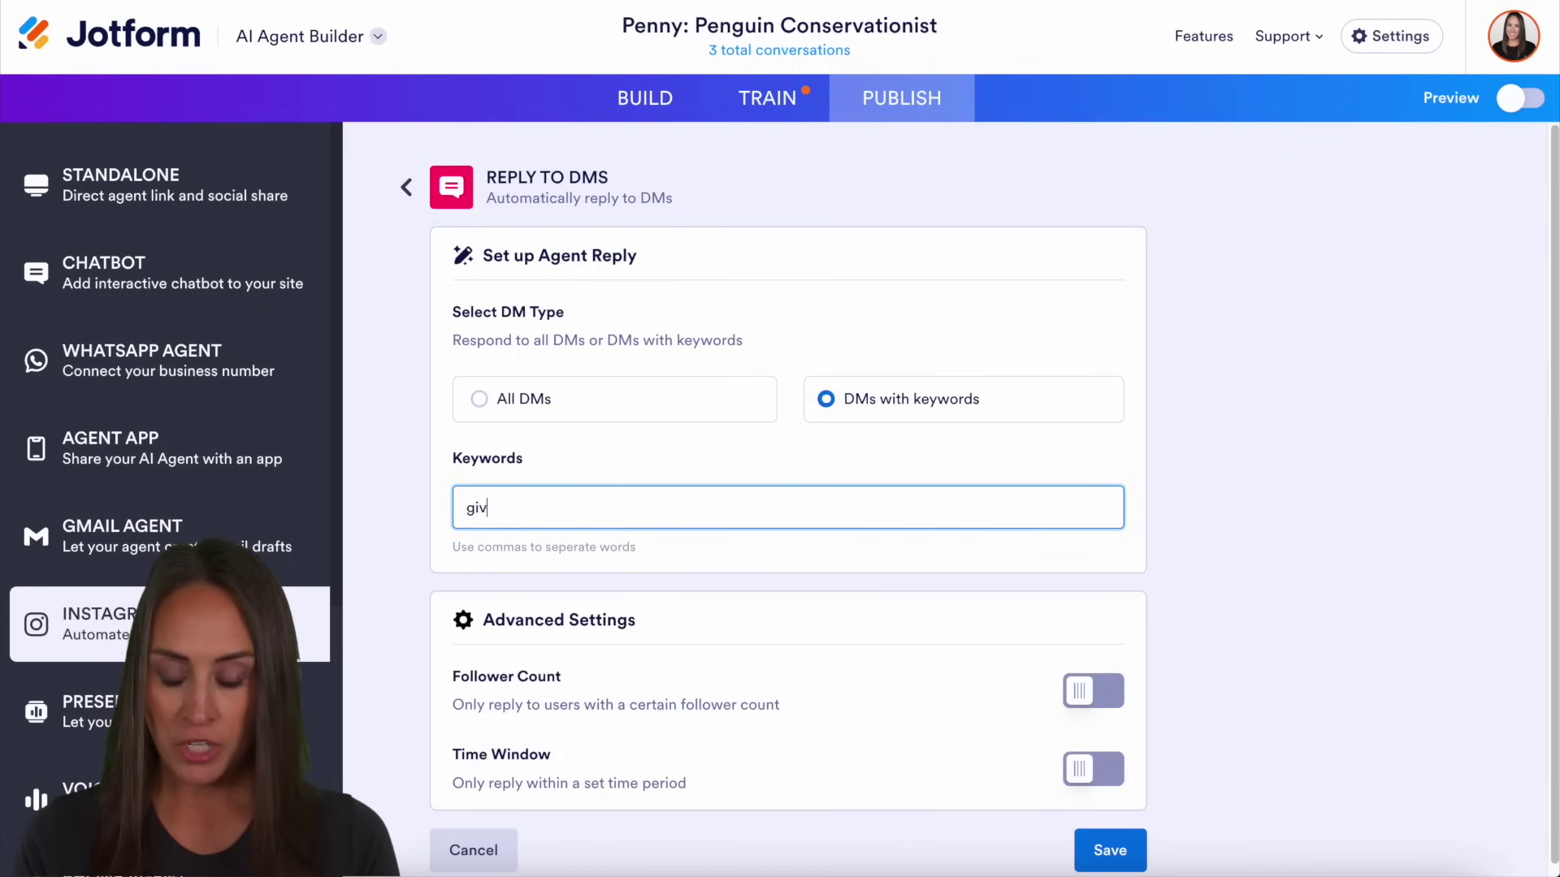
{"action": "type", "text": "e back"}
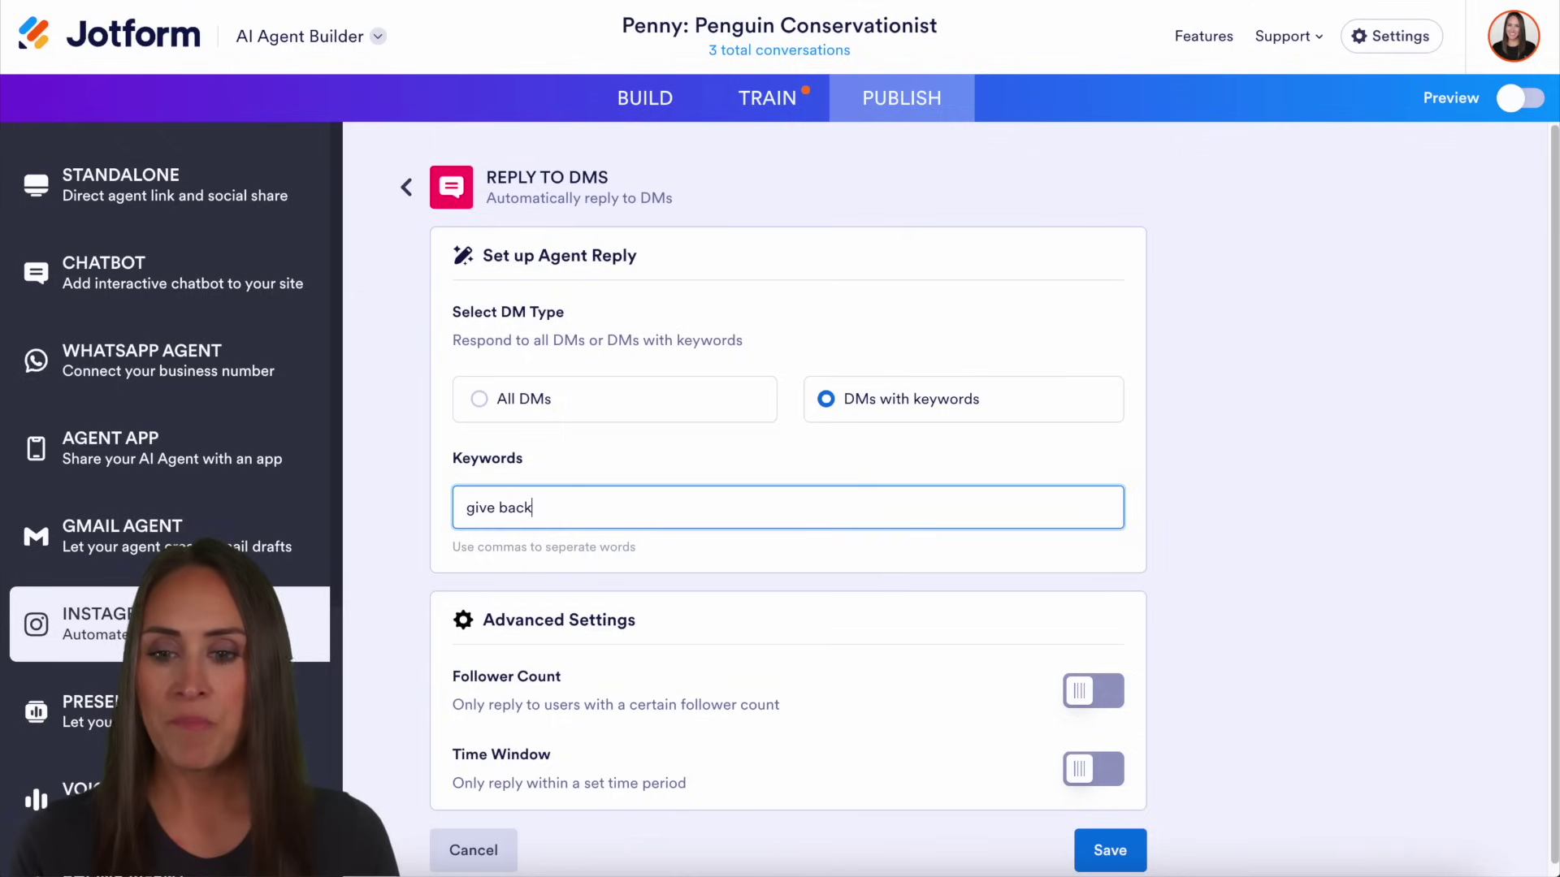
Try out the Follower Count condition with its above/below choice and the Time Window restriction for DM replies
{"action": "scroll", "coordinate": [1213, 600], "scroll_direction": "down", "scroll_amount": 1}
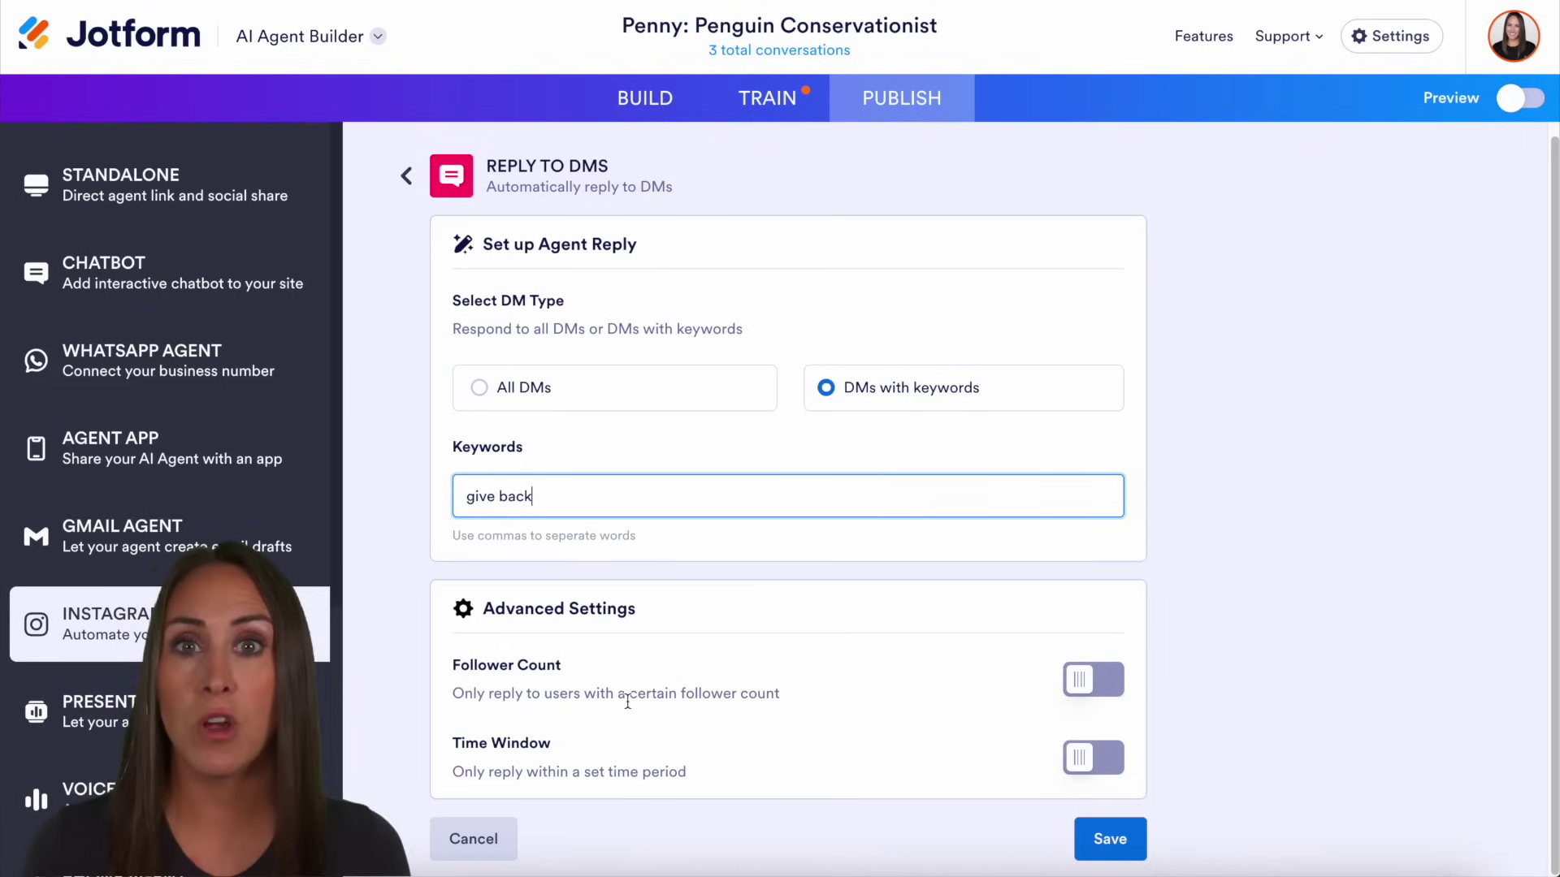
{"action": "left_click", "coordinate": [1092, 680]}
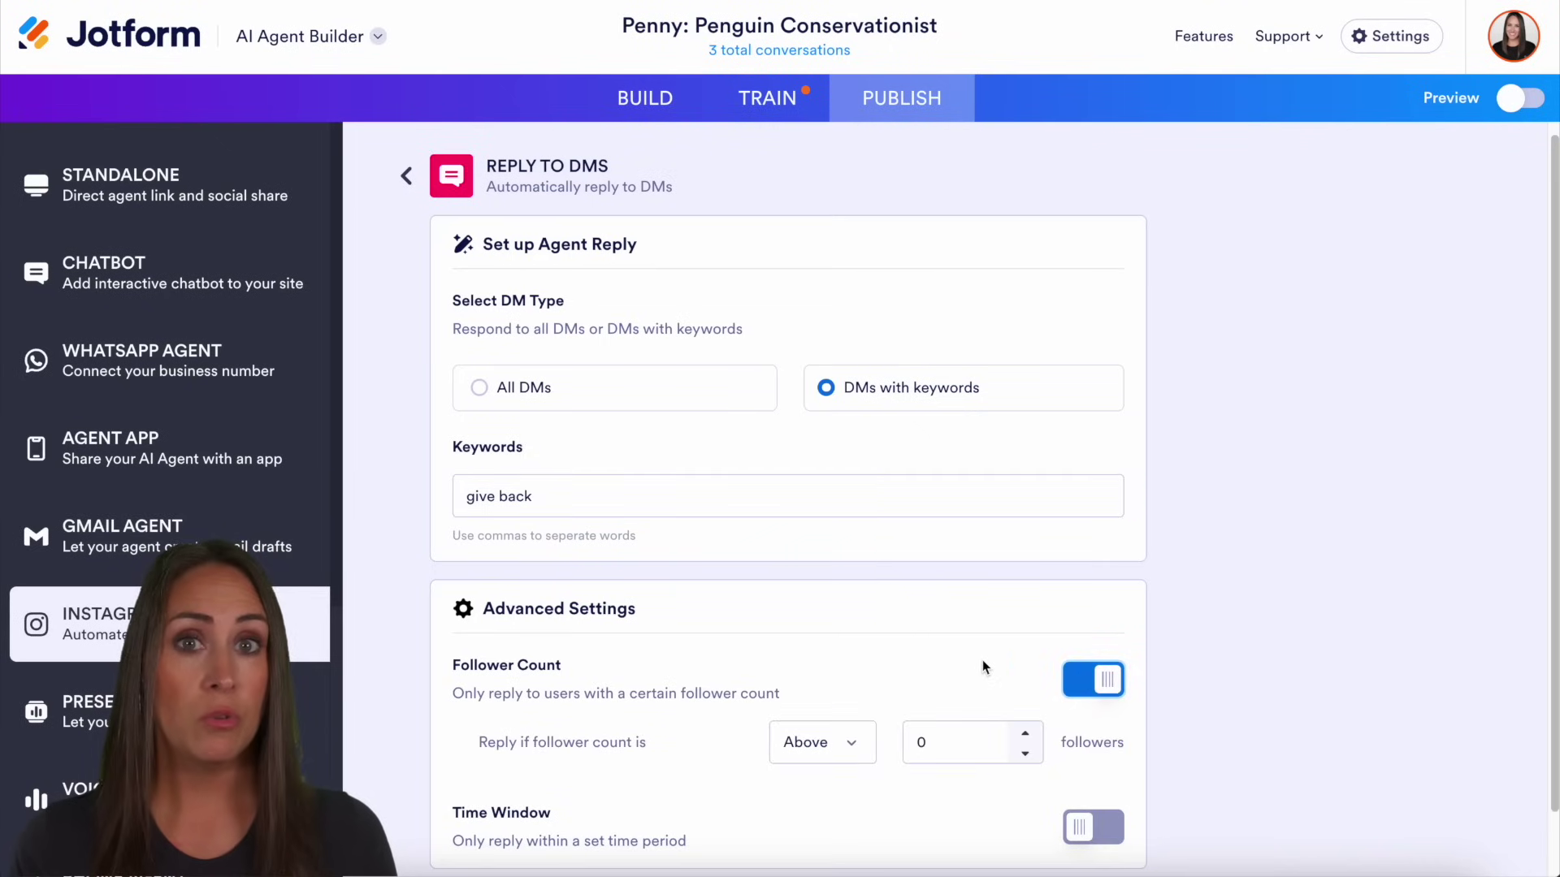
{"action": "scroll", "coordinate": [982, 659], "scroll_direction": "down", "scroll_amount": 1}
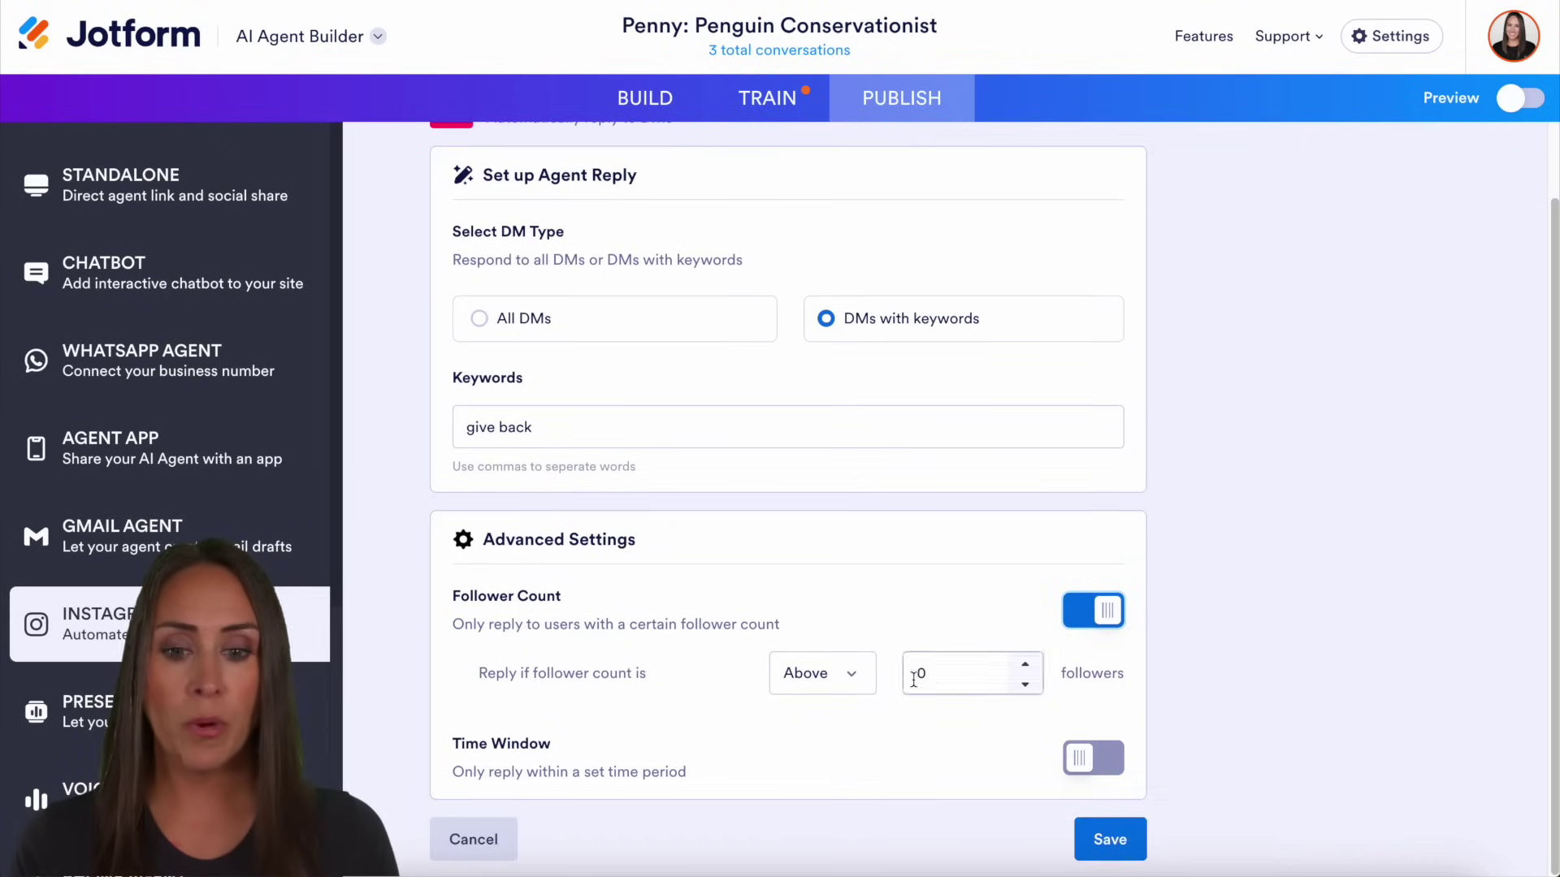
{"action": "left_click", "coordinate": [844, 685]}
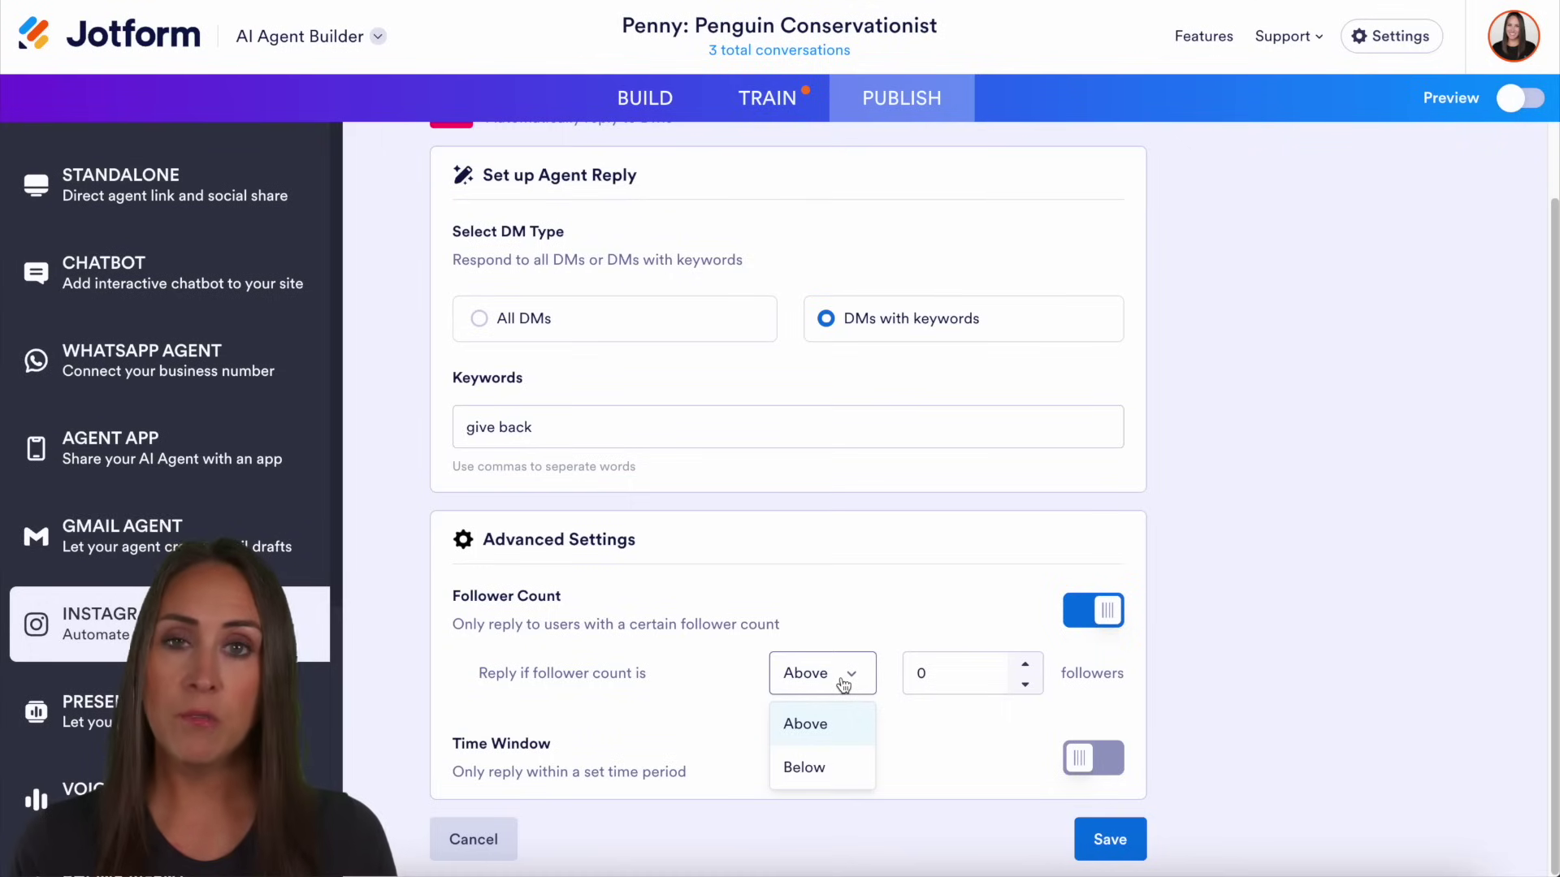
{"action": "left_click", "coordinate": [971, 676]}
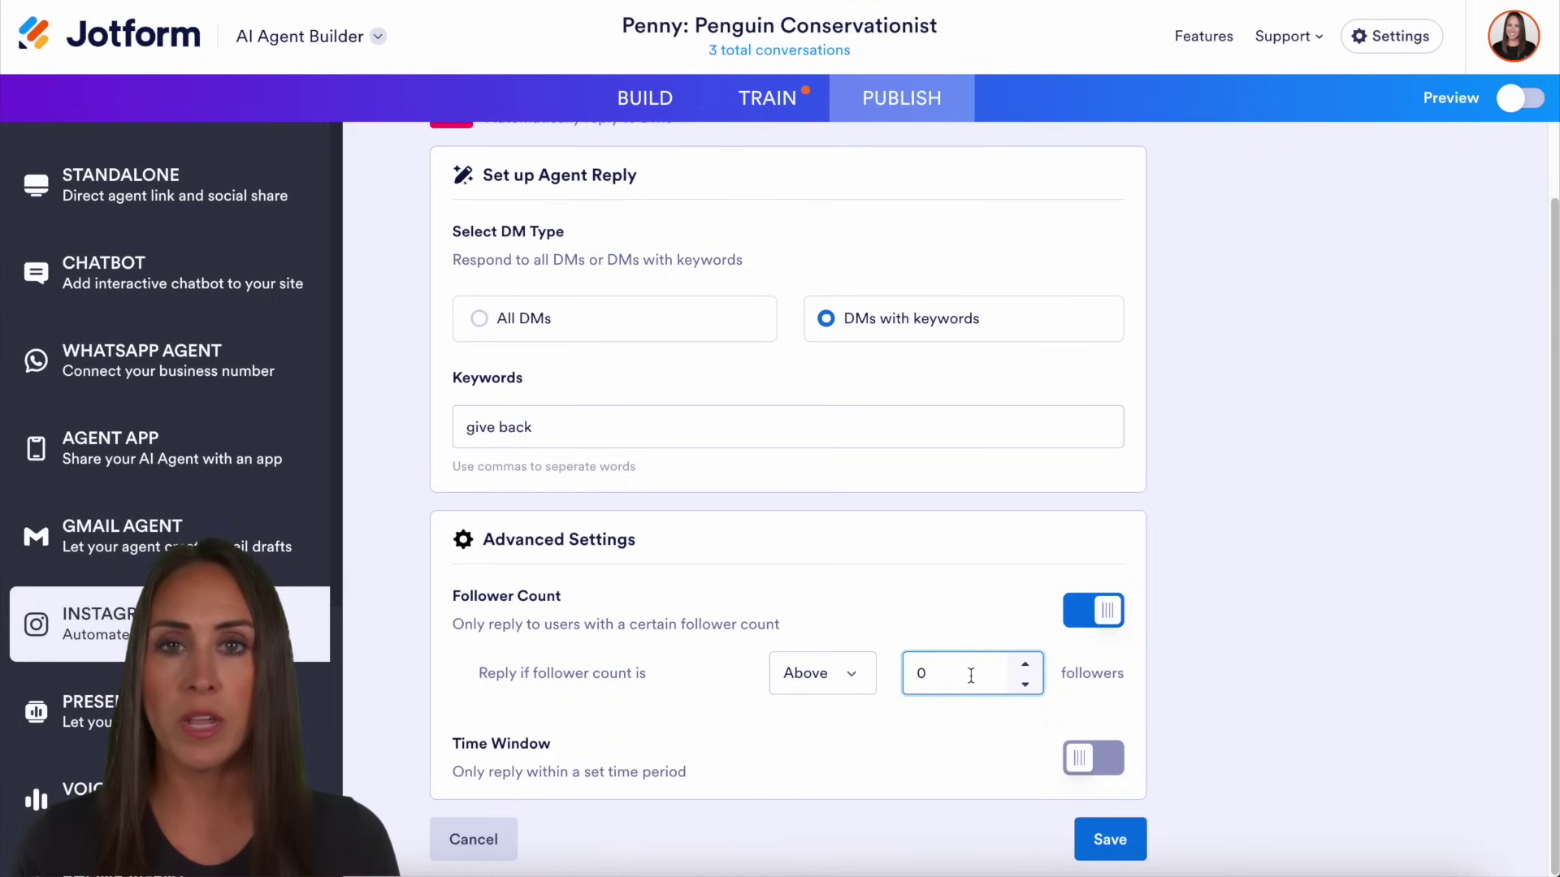
{"action": "left_click", "coordinate": [1088, 613]}
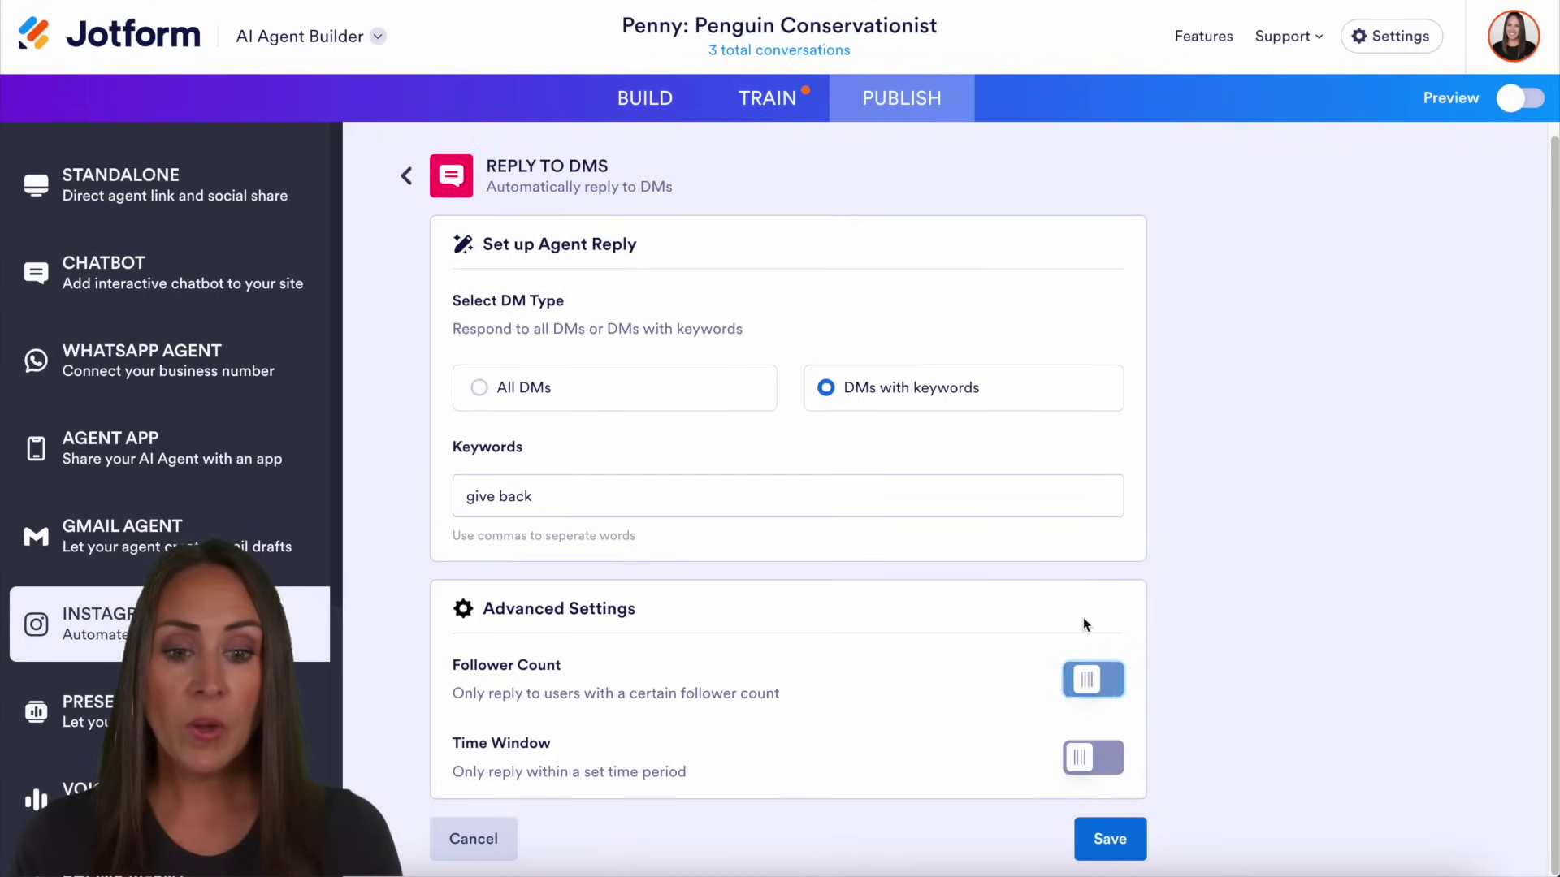
{"action": "left_click", "coordinate": [1118, 749]}
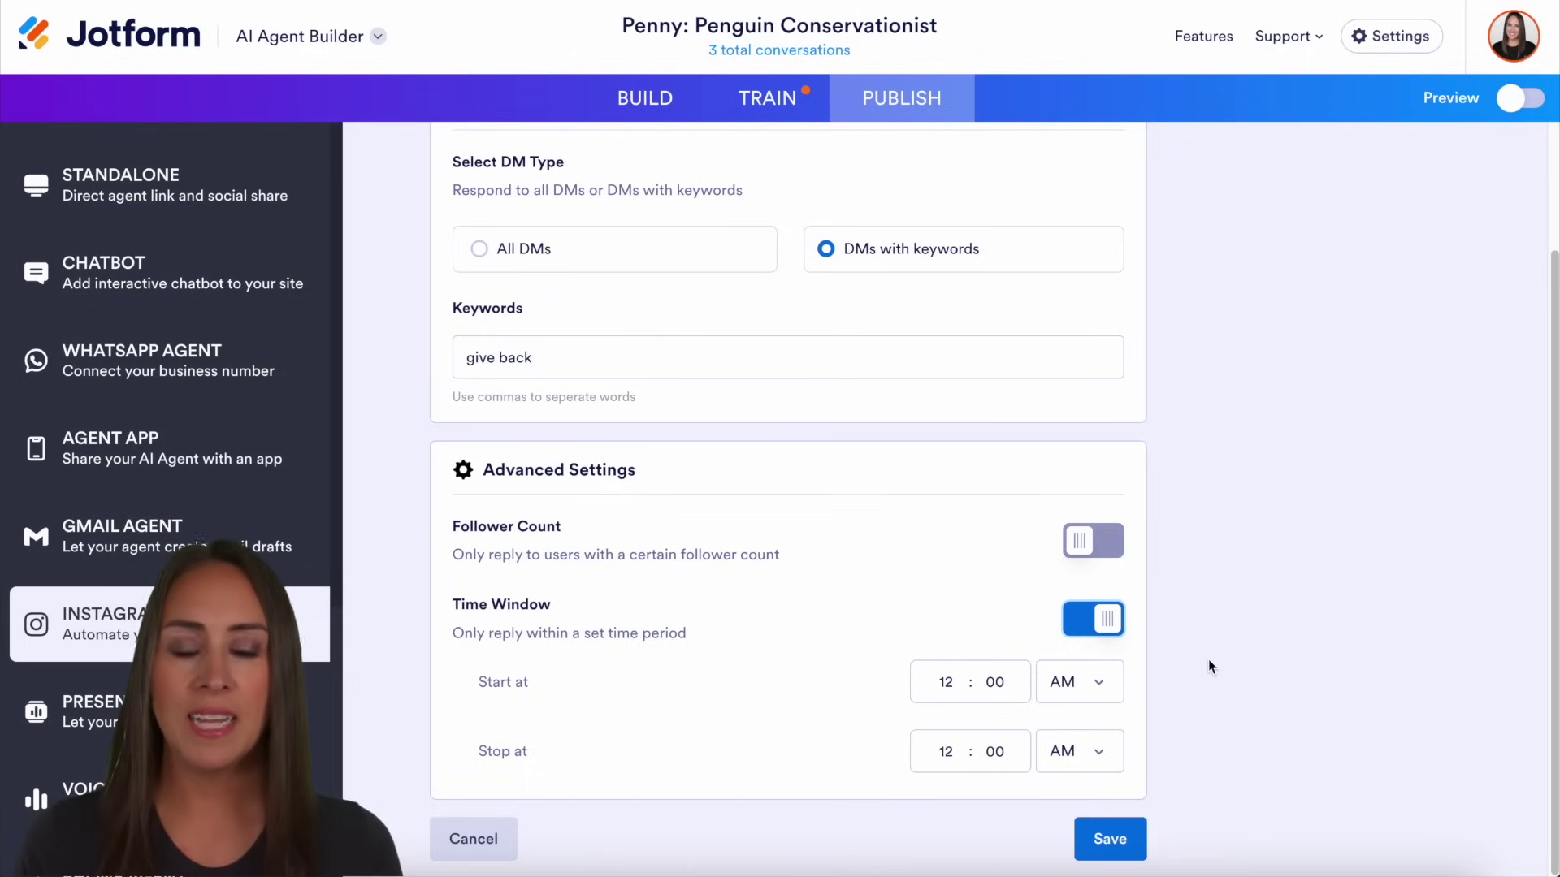
{"action": "left_click", "coordinate": [1081, 626]}
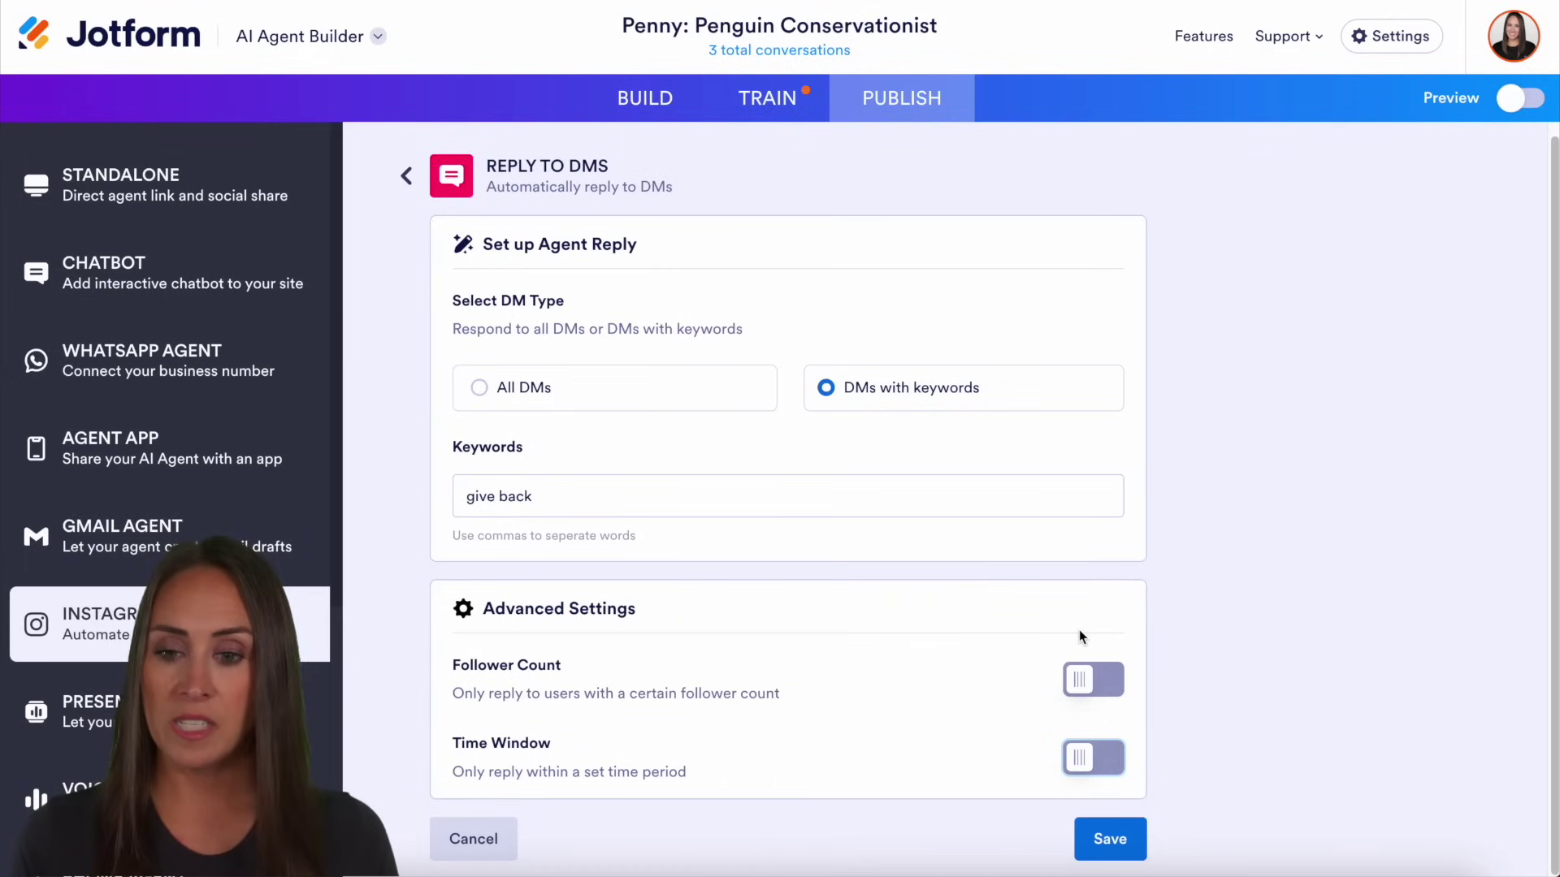
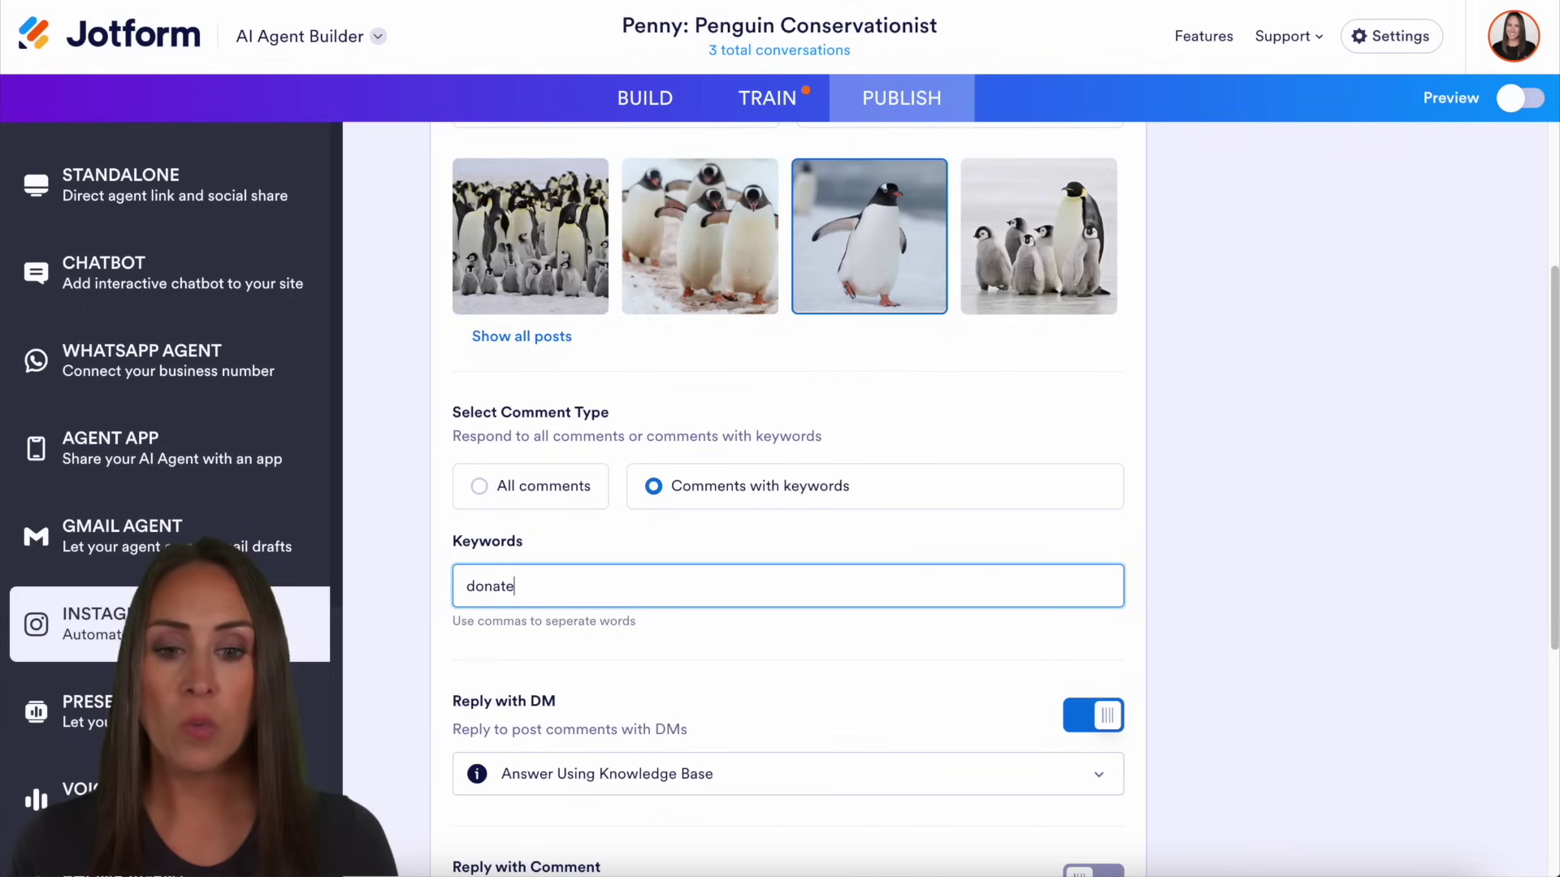
Set Reply with DM for the post comments to Say Exactly with the message "Great, here's that link"
{"action": "scroll", "coordinate": [1201, 654], "scroll_direction": "down", "scroll_amount": 2}
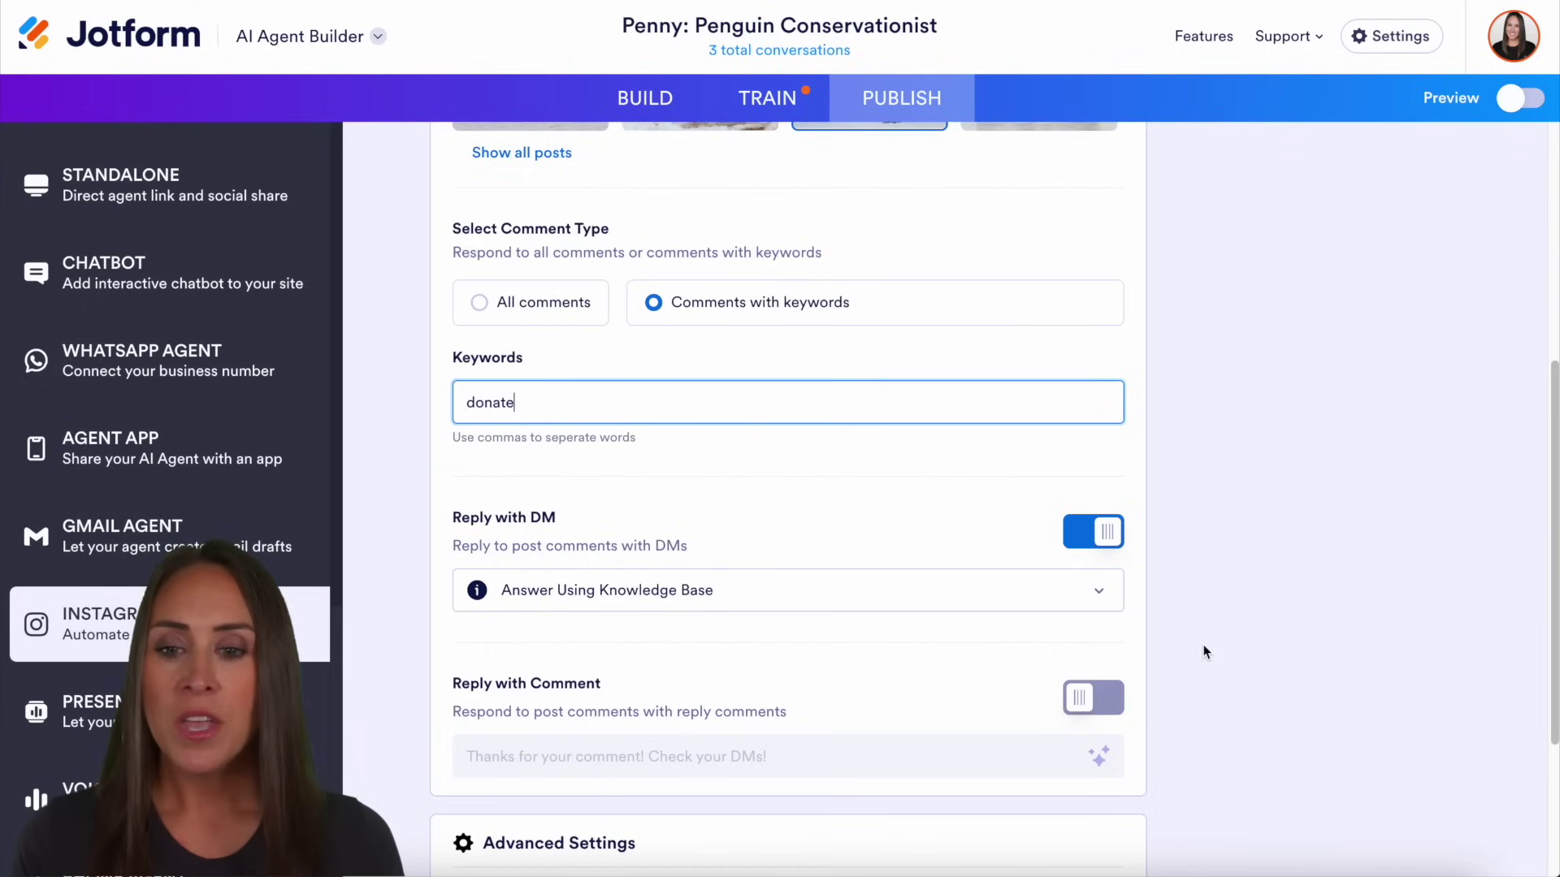
{"action": "left_click", "coordinate": [1099, 589]}
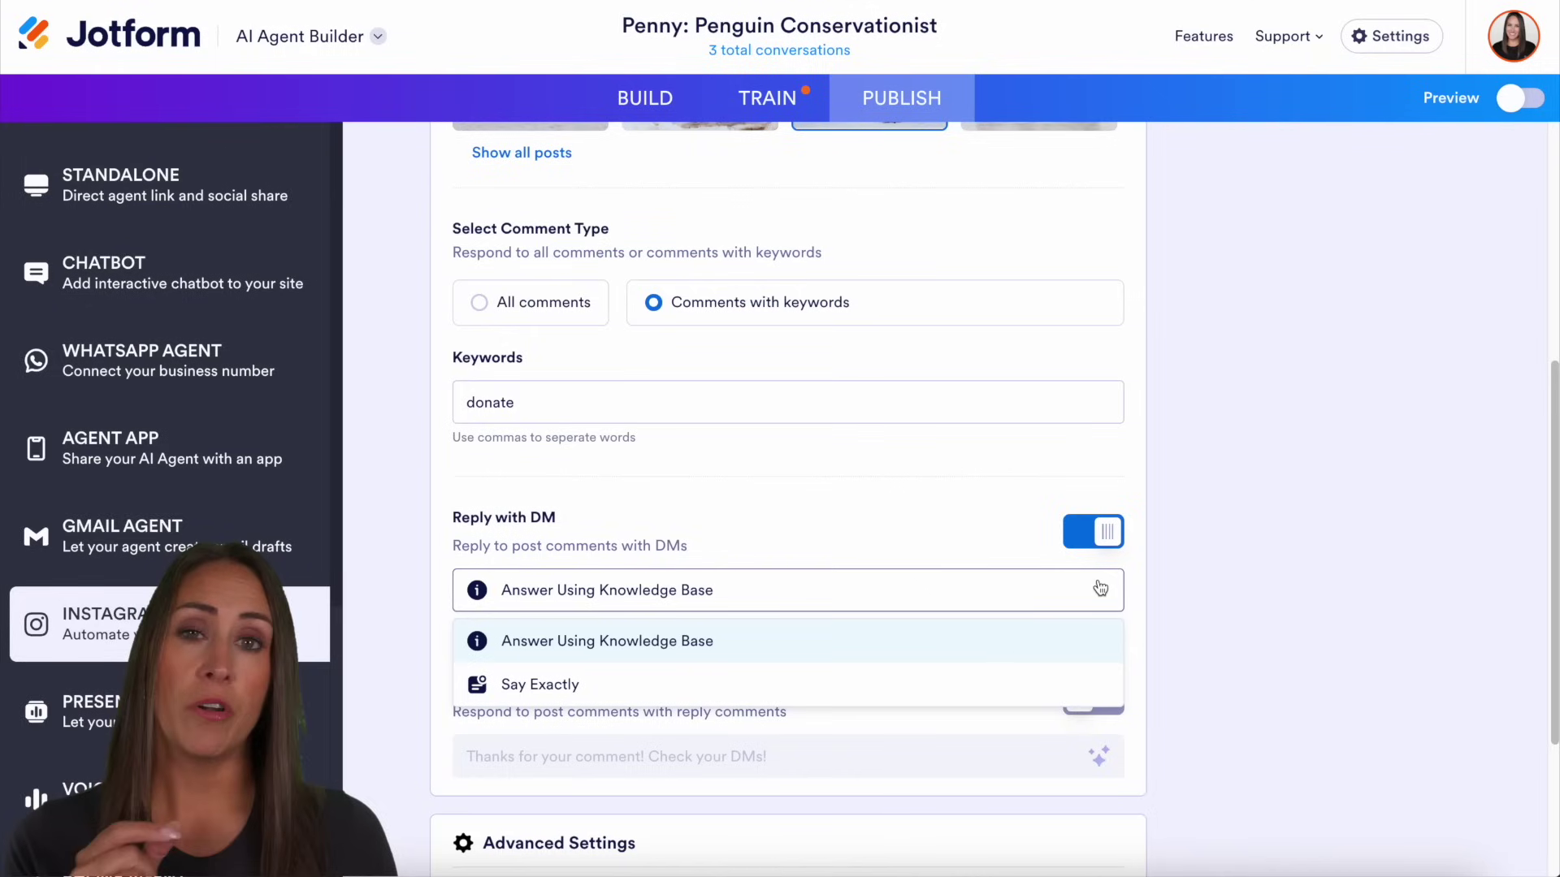
{"action": "left_click", "coordinate": [831, 684]}
{"action": "scroll", "coordinate": [1275, 625], "scroll_direction": "down", "scroll_amount": 1}
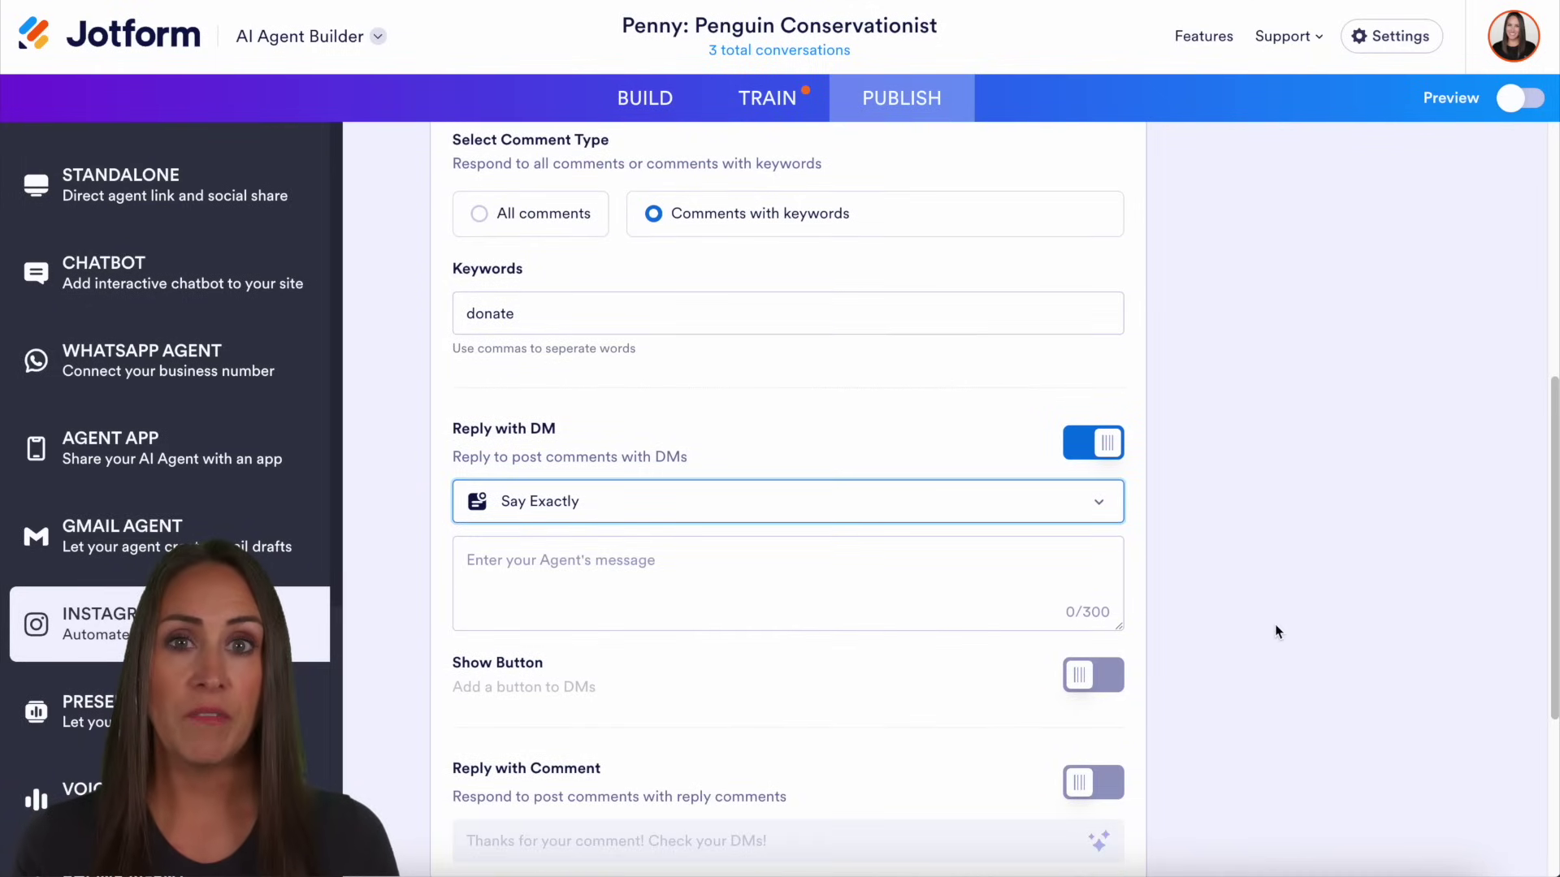
{"action": "left_click", "coordinate": [628, 568]}
{"action": "type", "text": "Gre"}
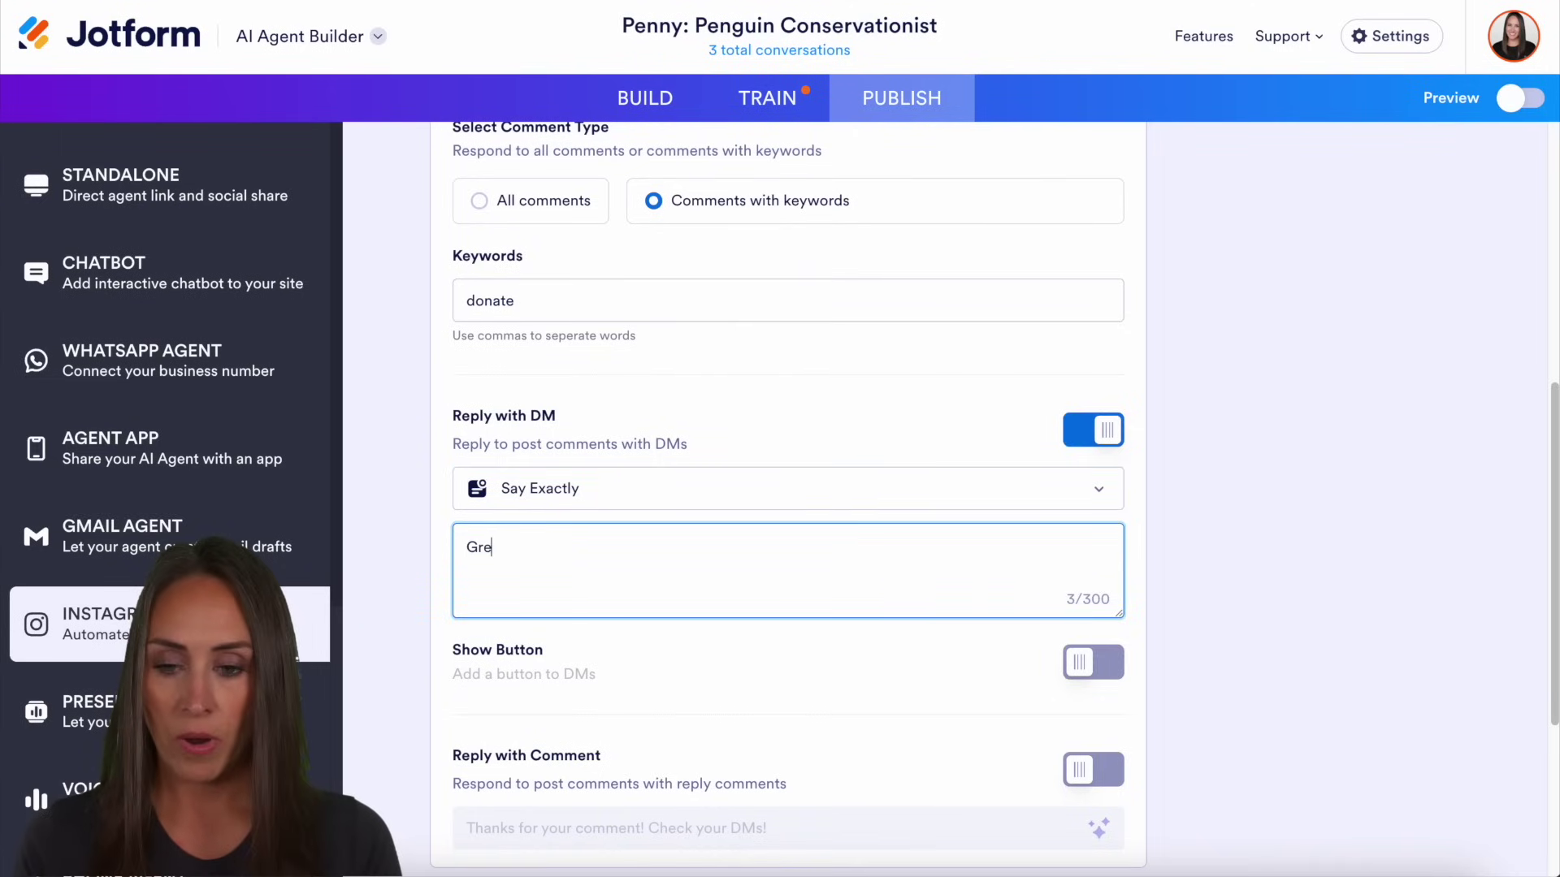
{"action": "type", "text": "at, here's that link"}
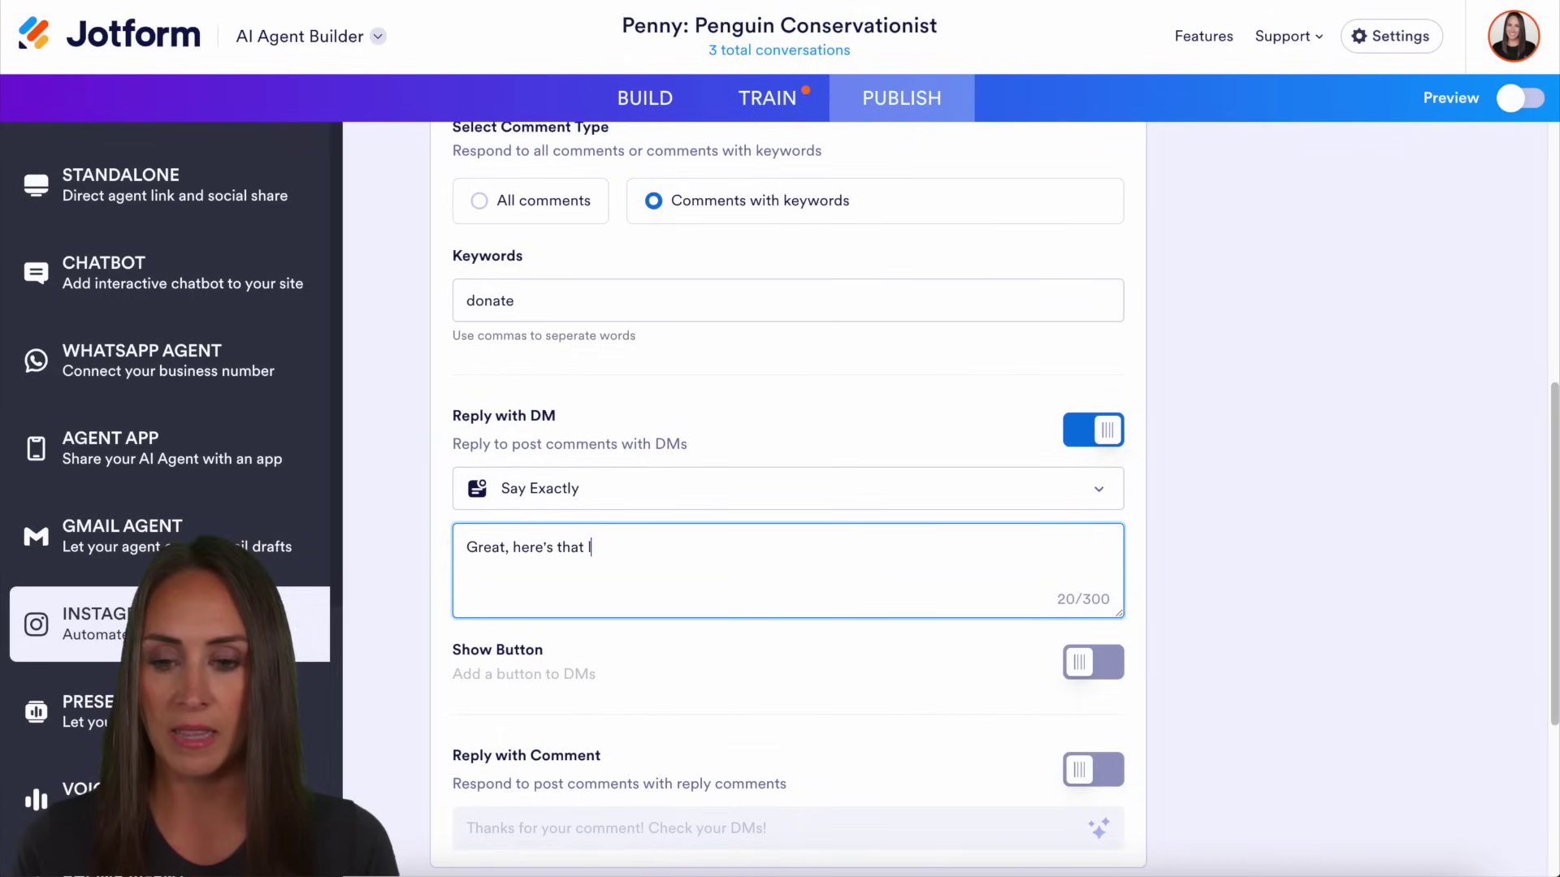
{"action": "left_click", "coordinate": [1077, 670]}
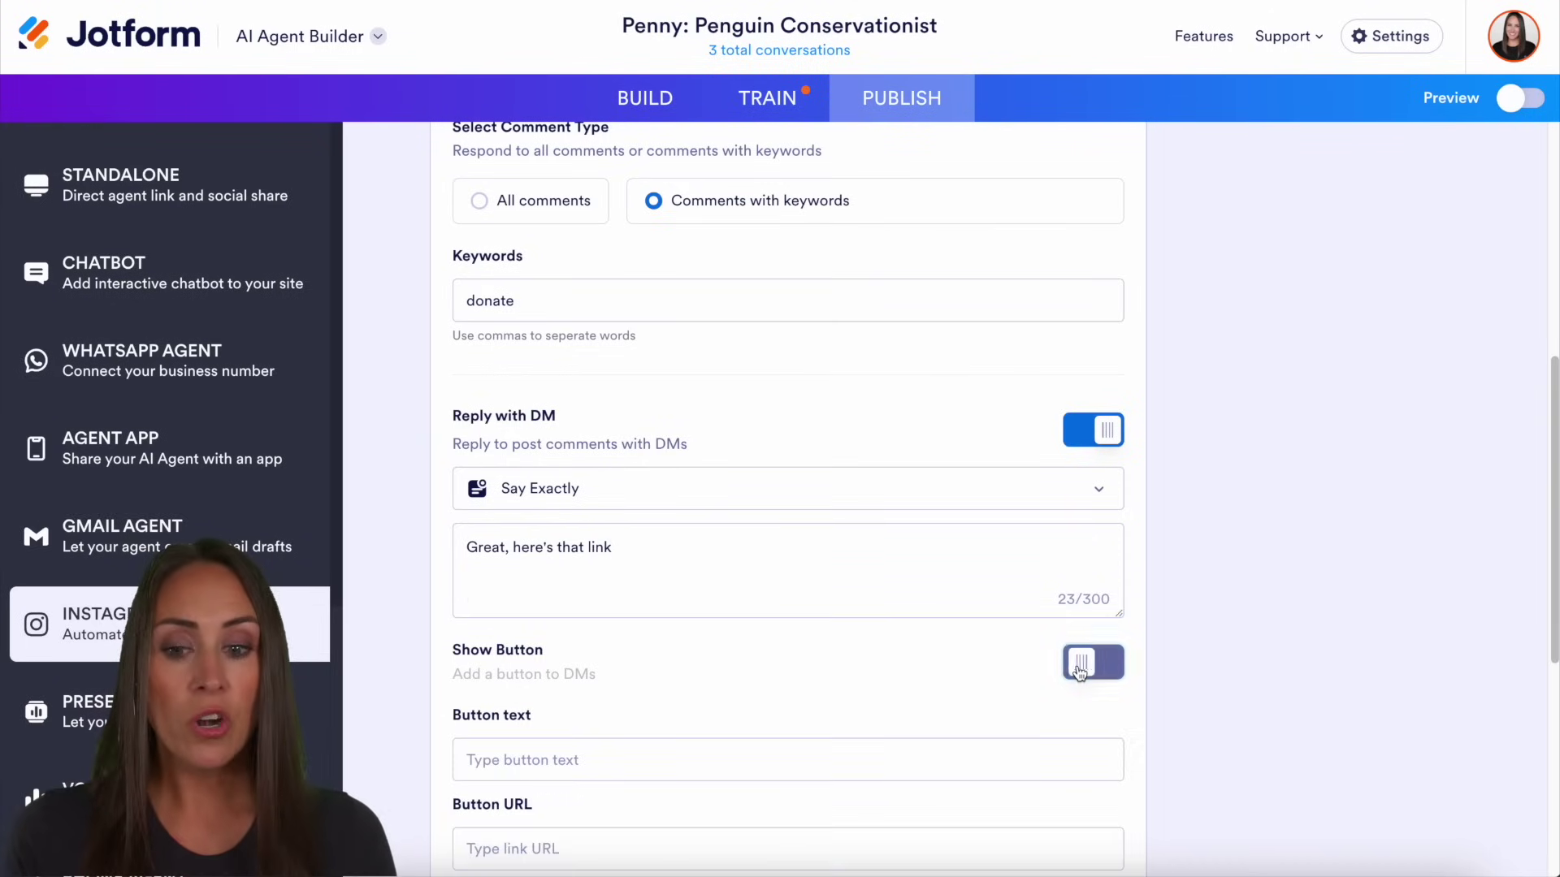
{"action": "left_click", "coordinate": [679, 748]}
{"action": "type", "text": "Donate Now"}
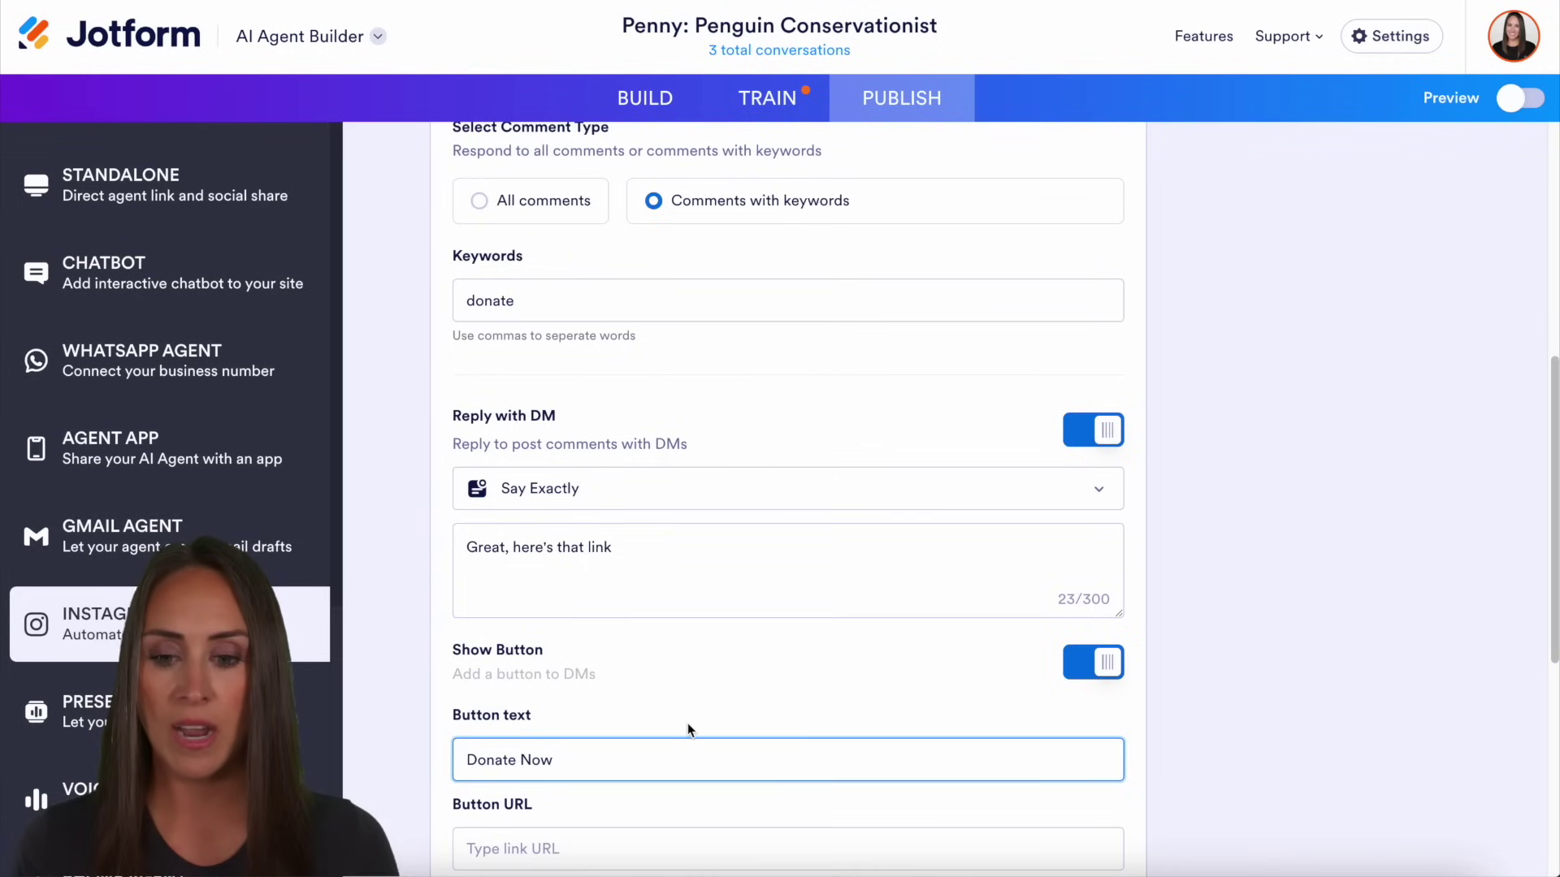
{"action": "scroll", "coordinate": [688, 723], "scroll_direction": "down", "scroll_amount": 2}
{"action": "left_click", "coordinate": [602, 709]}
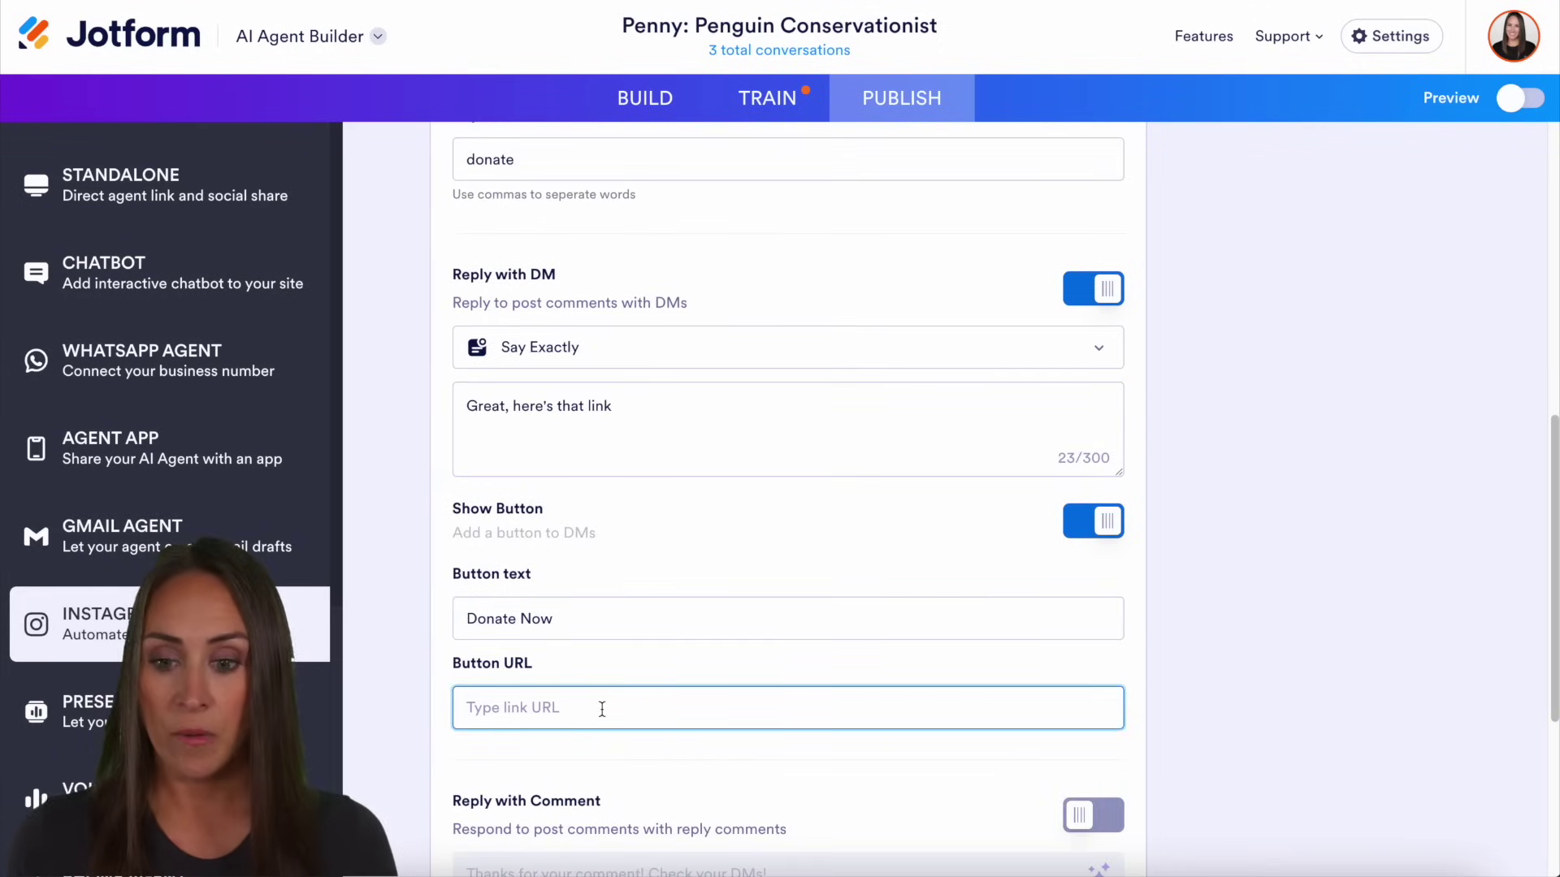
{"action": "type", "text": "www."}
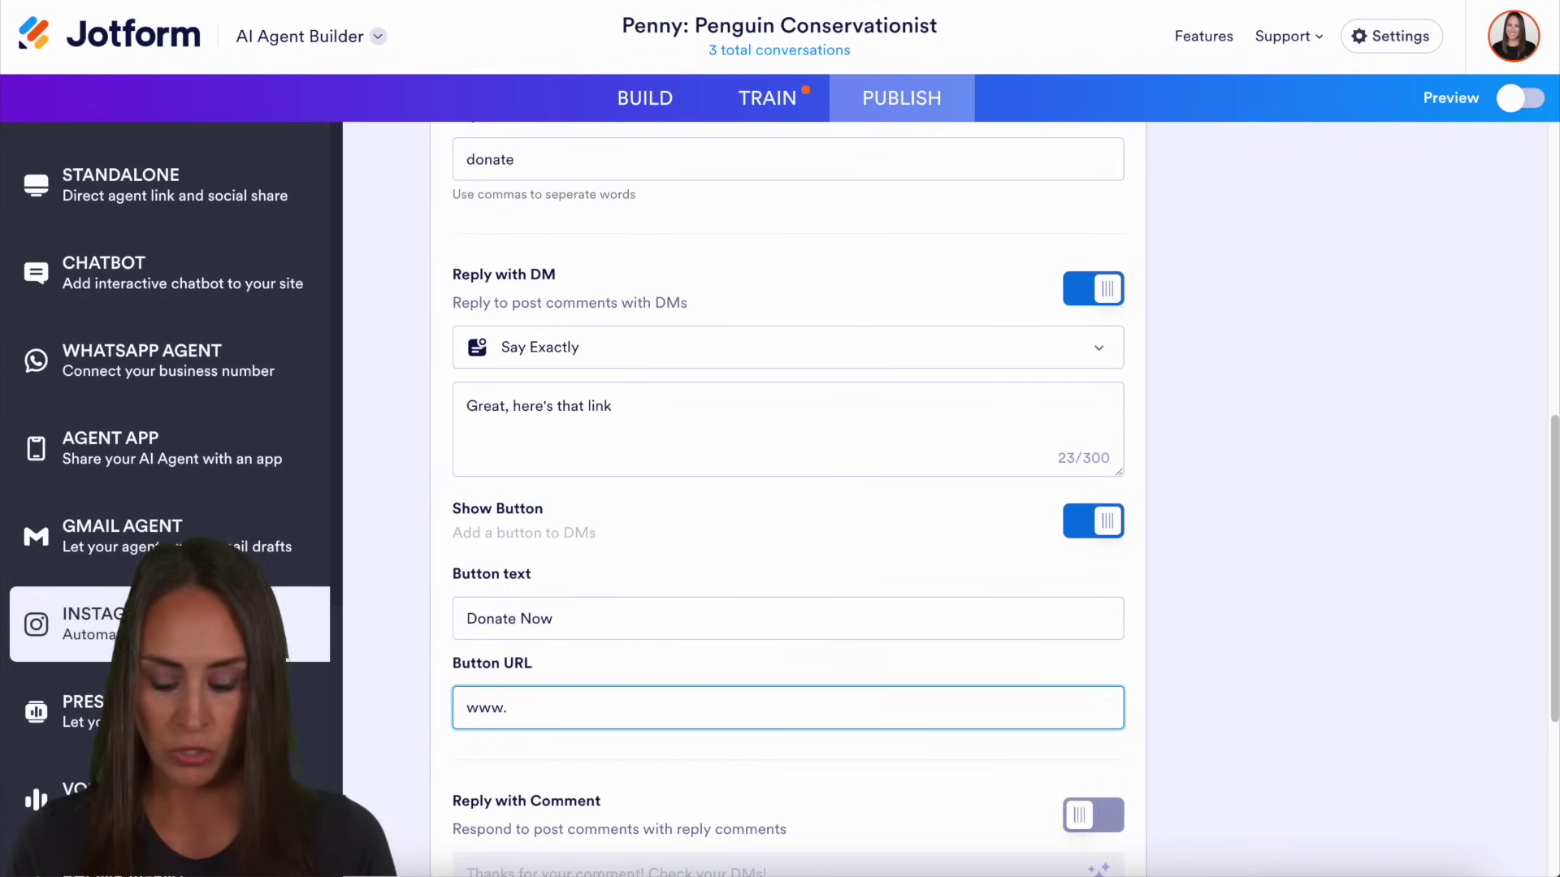
{"action": "type", "text": "jotform.com"}
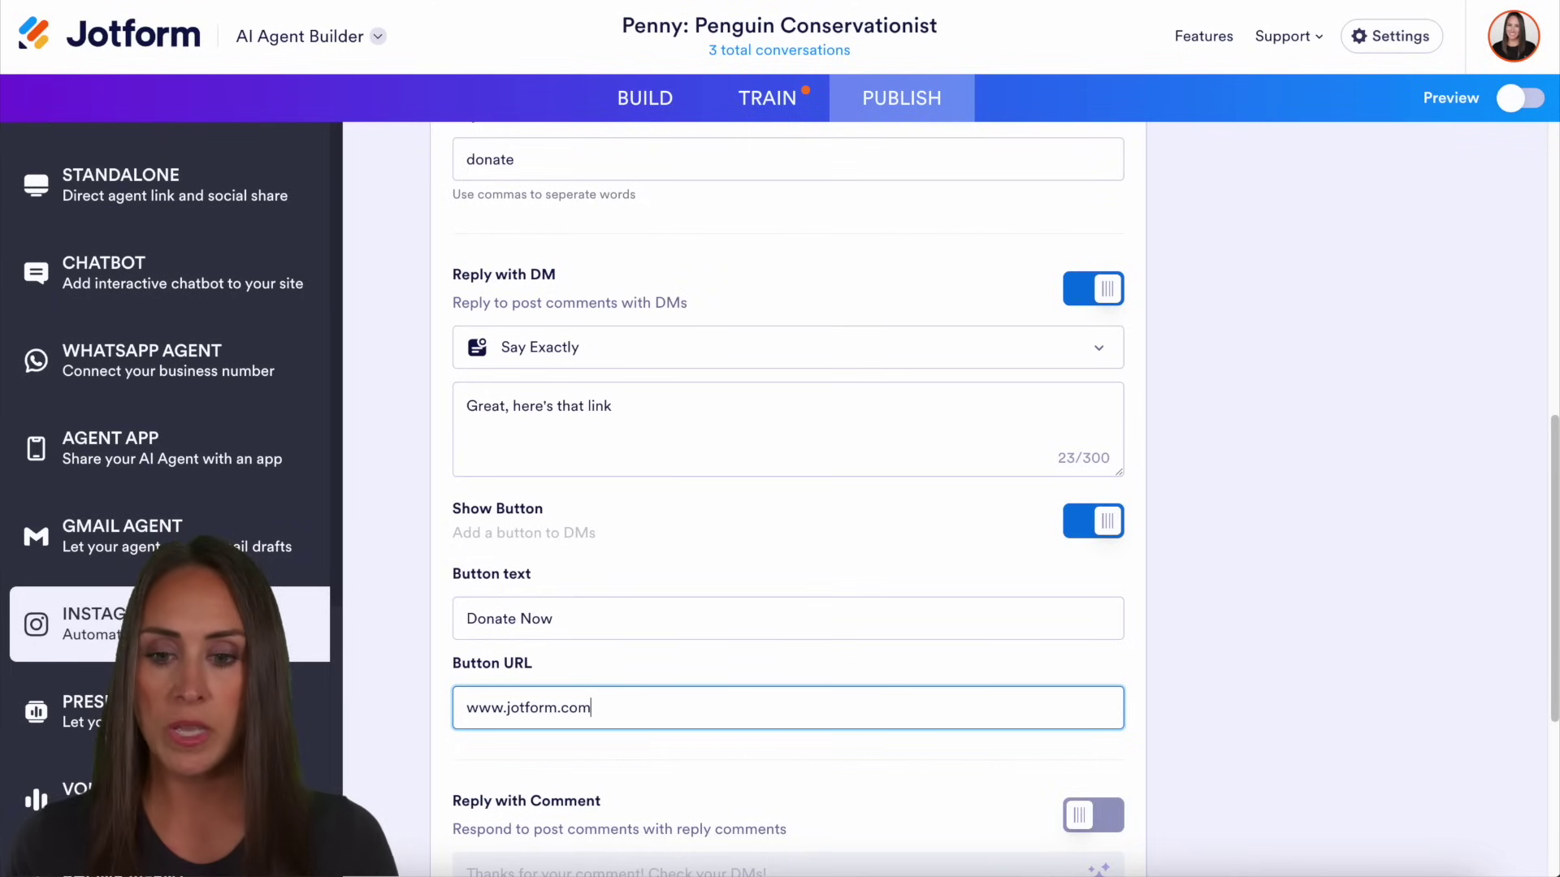
{"action": "left_click", "coordinate": [666, 669]}
Enable Reply with Comment using the text "Thanks for your comments, check your messages" and save the comment reply ability
{"action": "scroll", "coordinate": [1061, 648], "scroll_direction": "down", "scroll_amount": 5}
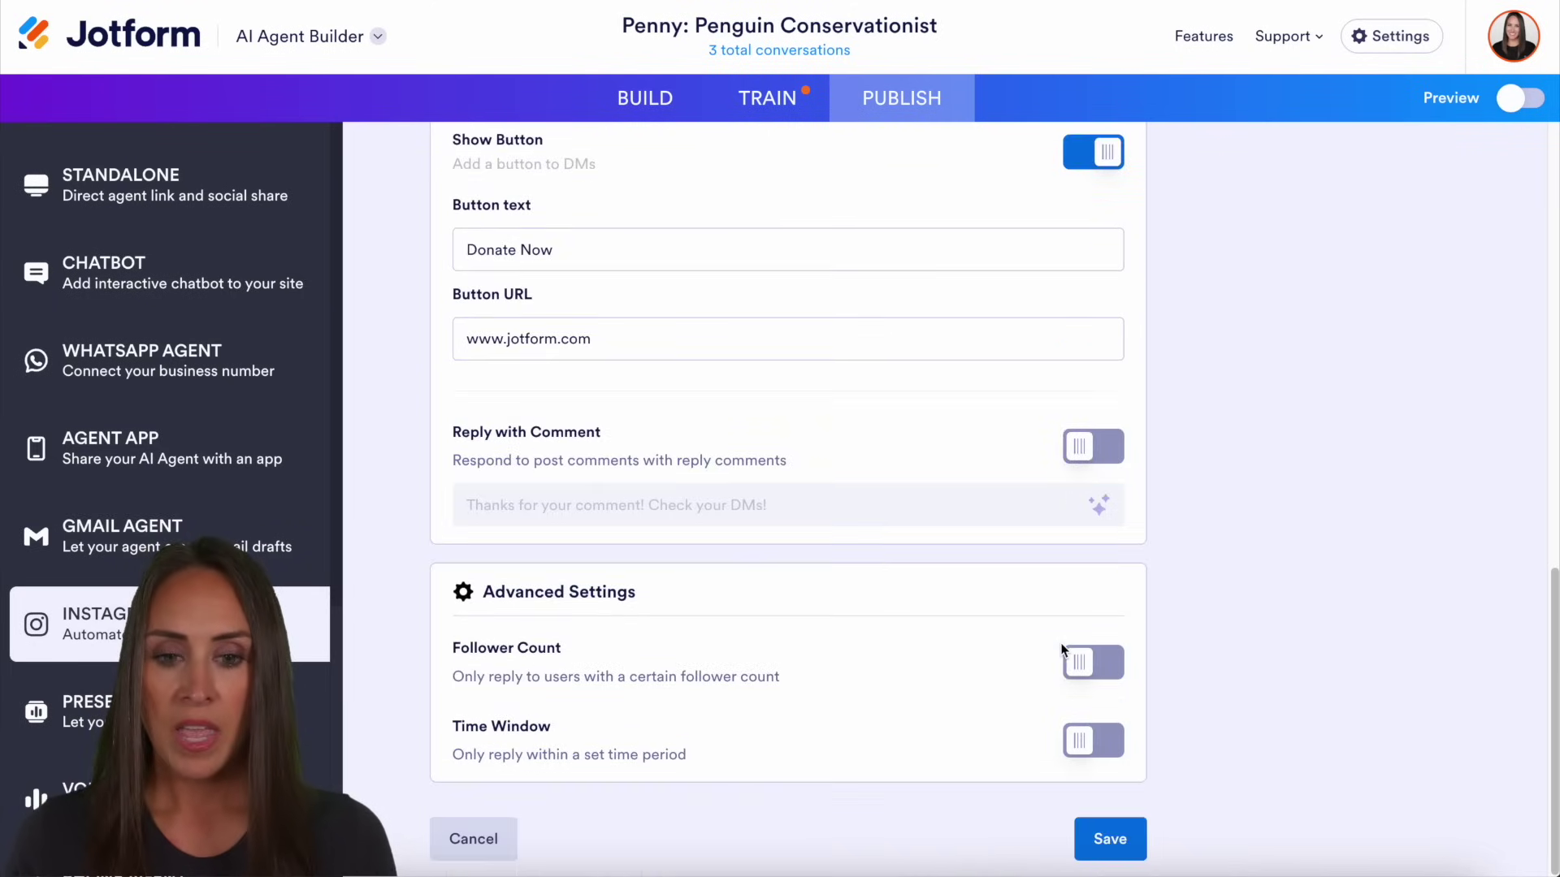
{"action": "left_click", "coordinate": [1078, 447]}
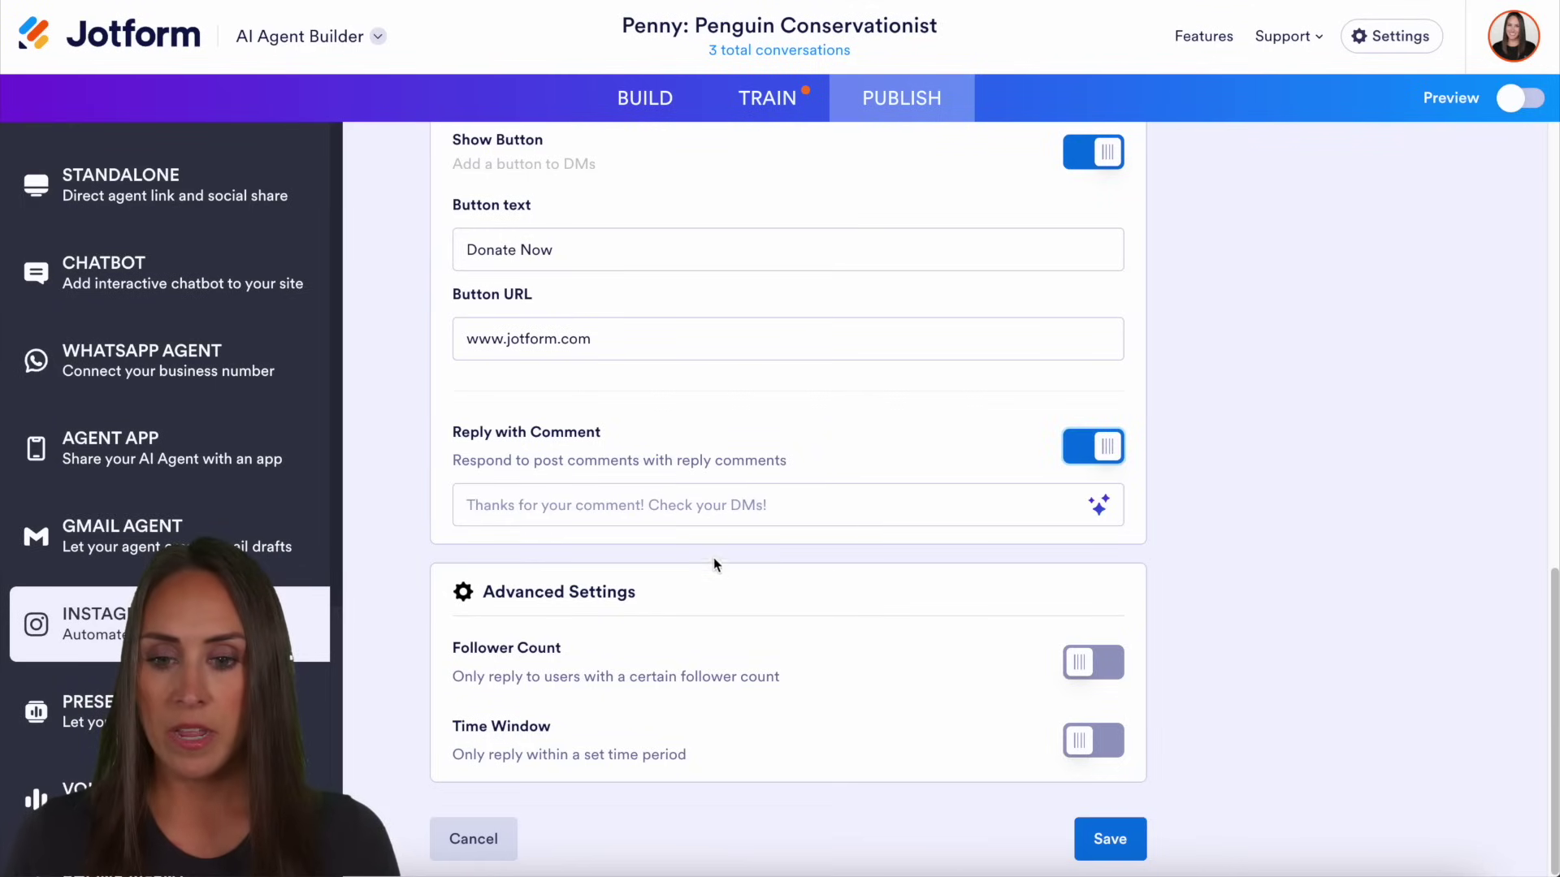
{"action": "left_click", "coordinate": [834, 509]}
{"action": "type", "text": "Thanks f"}
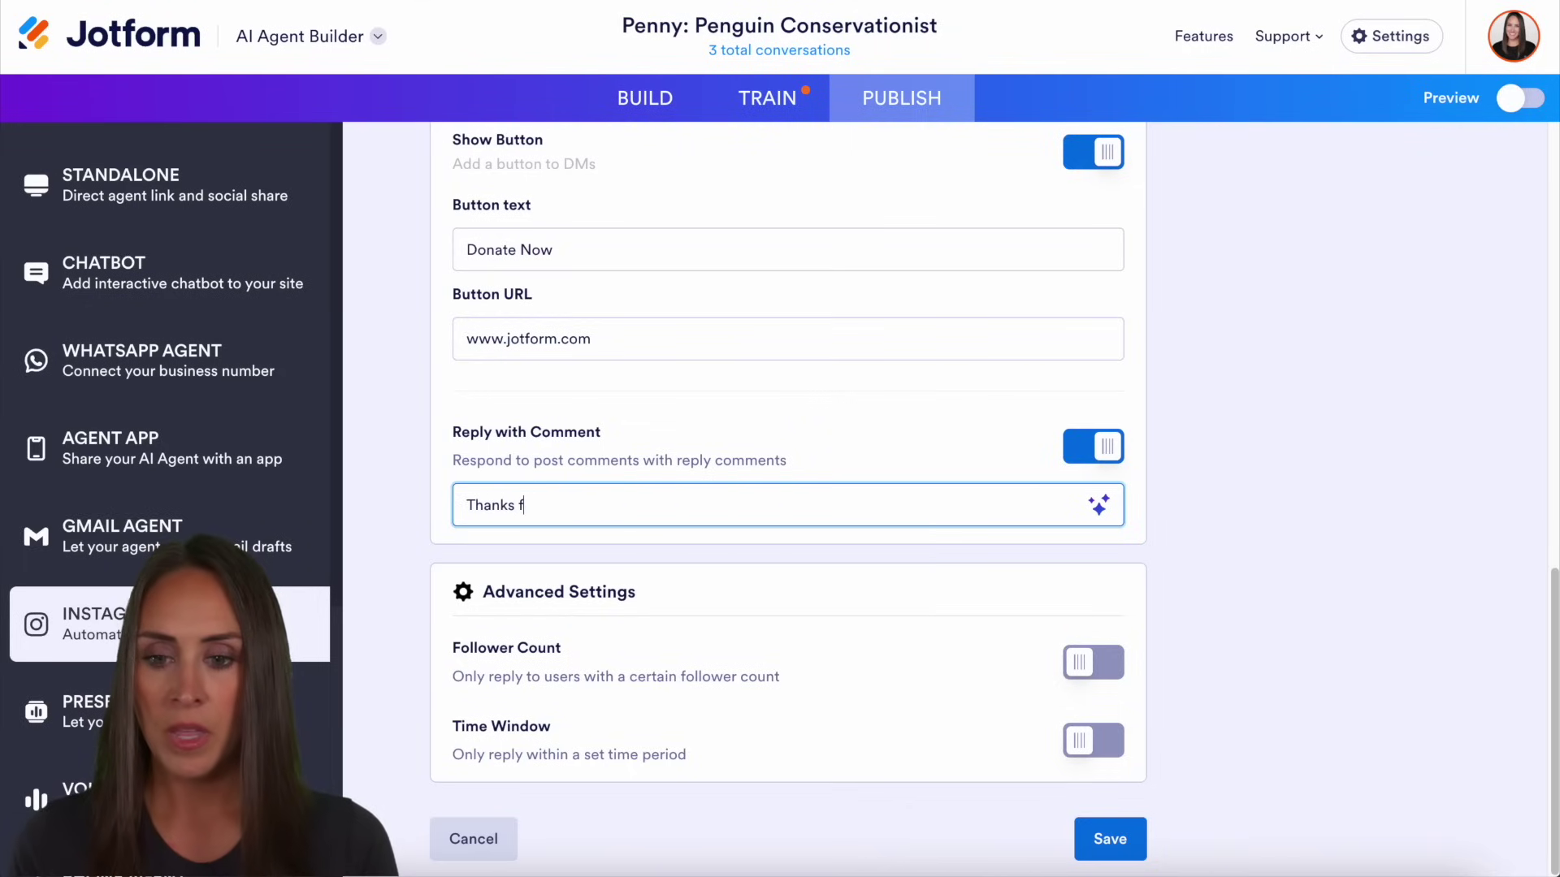
{"action": "type", "text": "or your commen"}
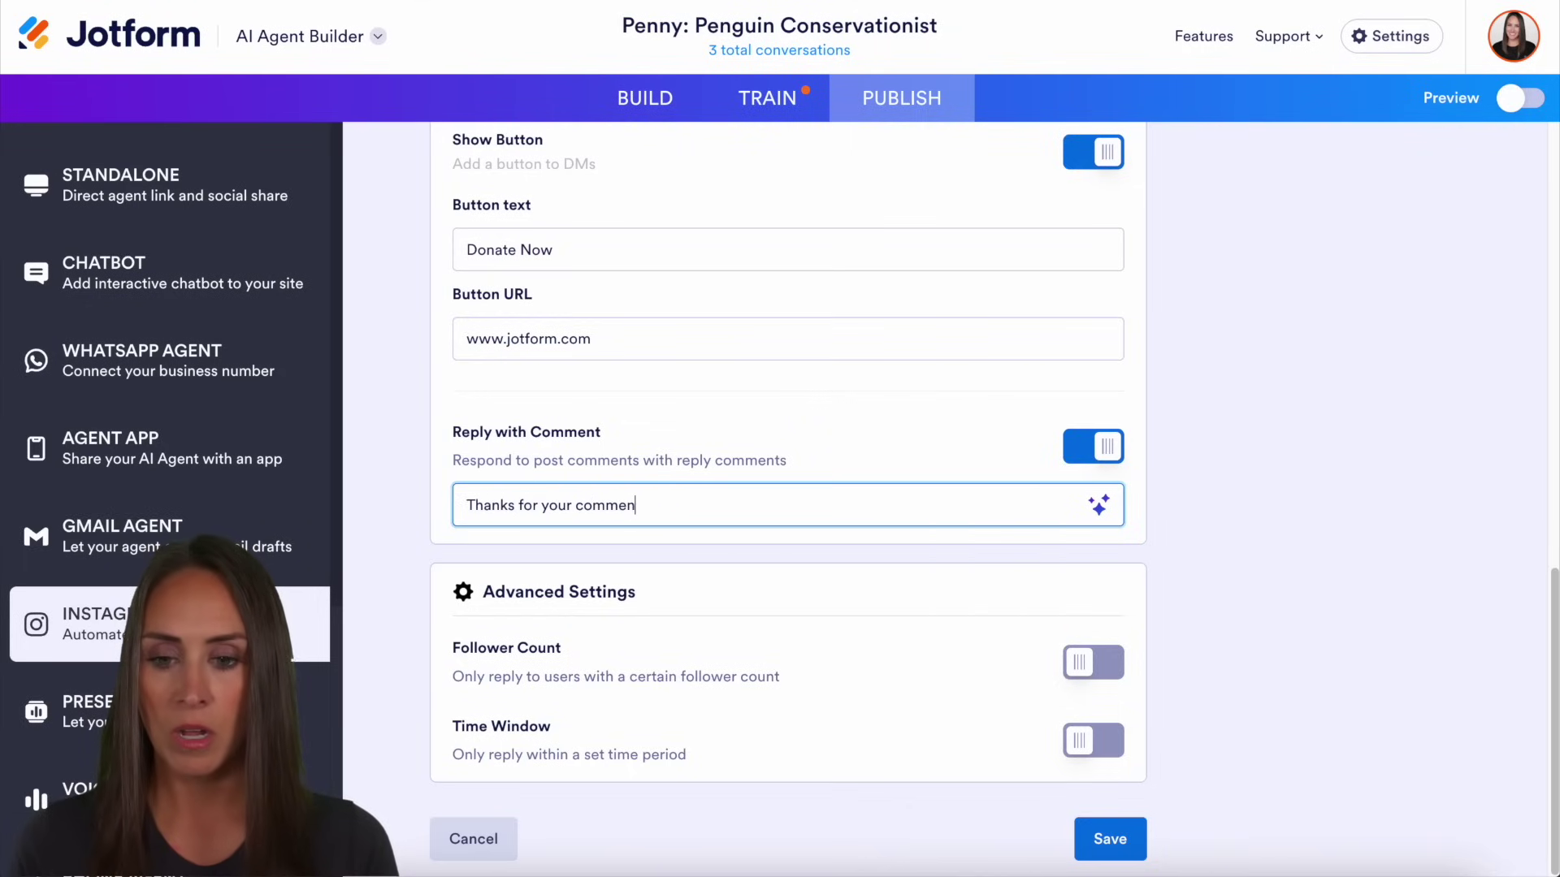
{"action": "type", "text": "ts, check yo"}
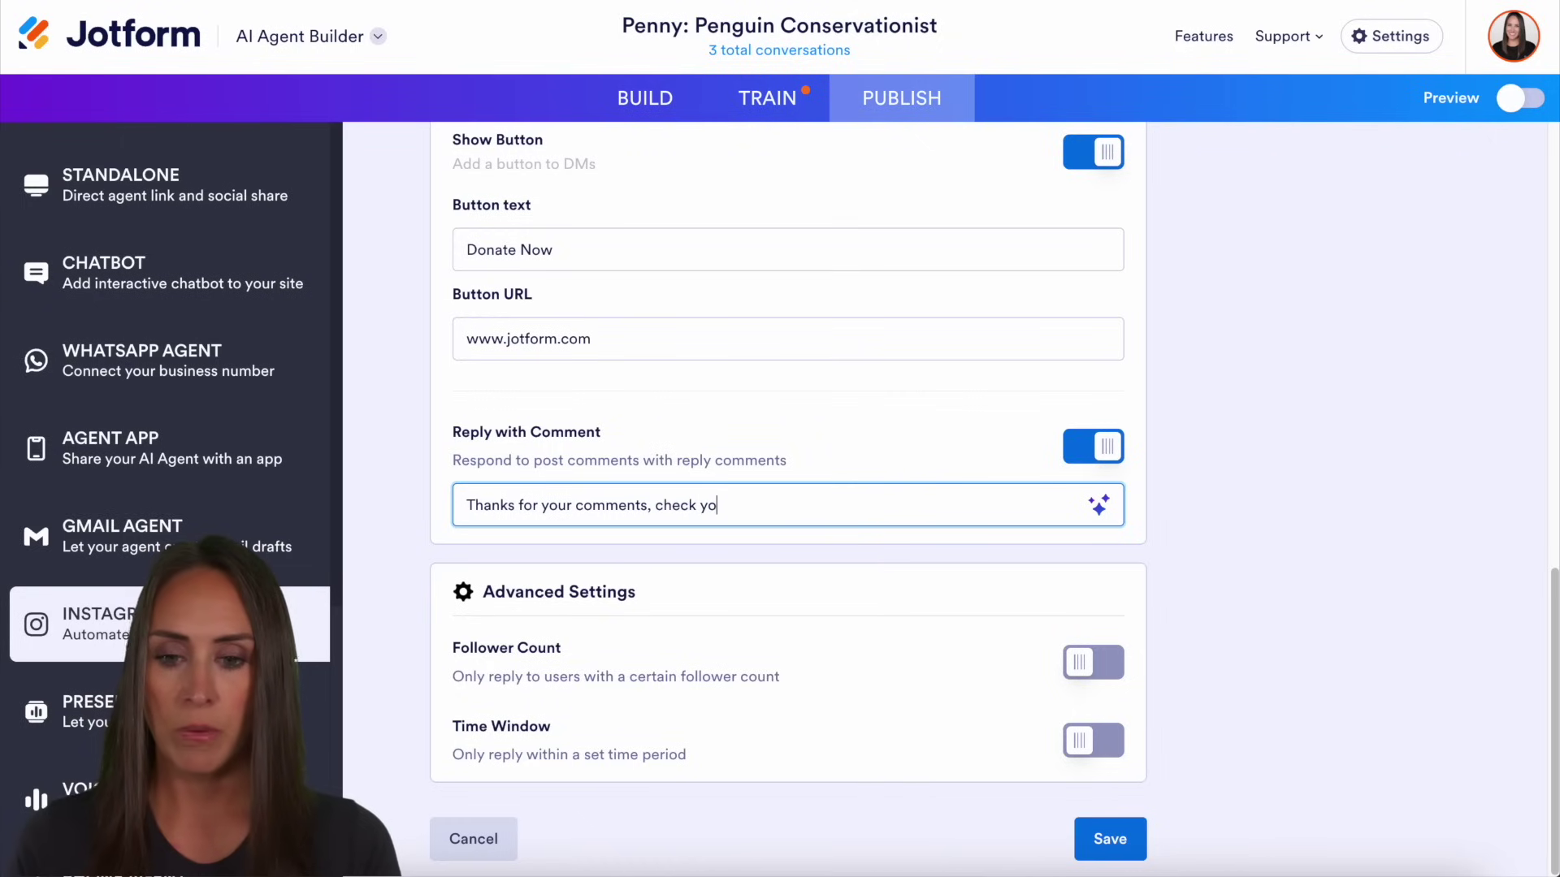
{"action": "type", "text": "ur messages"}
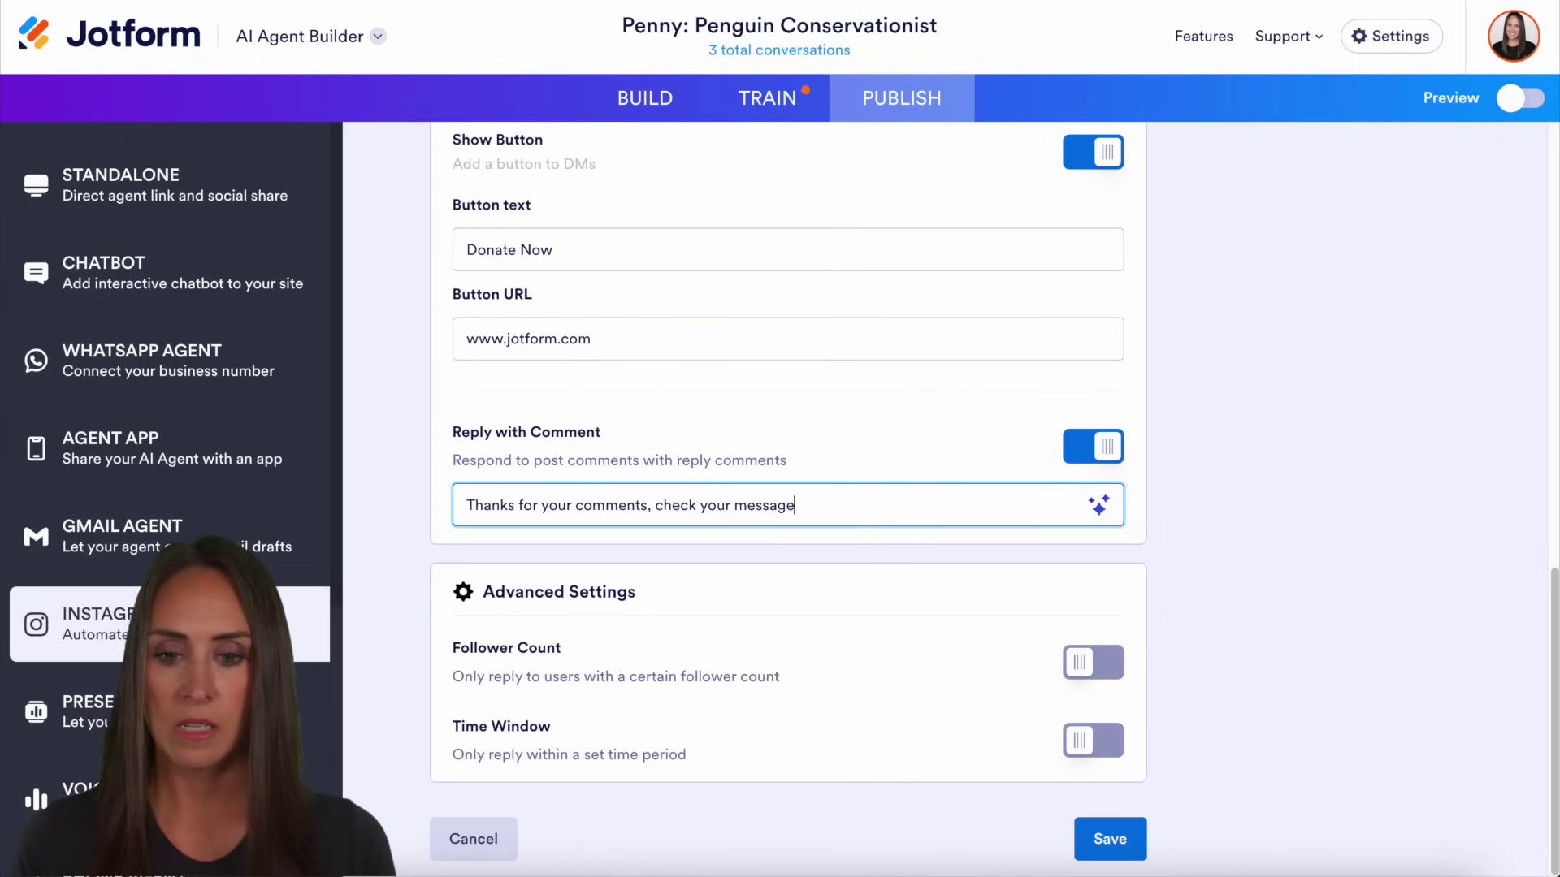
{"action": "left_click", "coordinate": [1319, 508]}
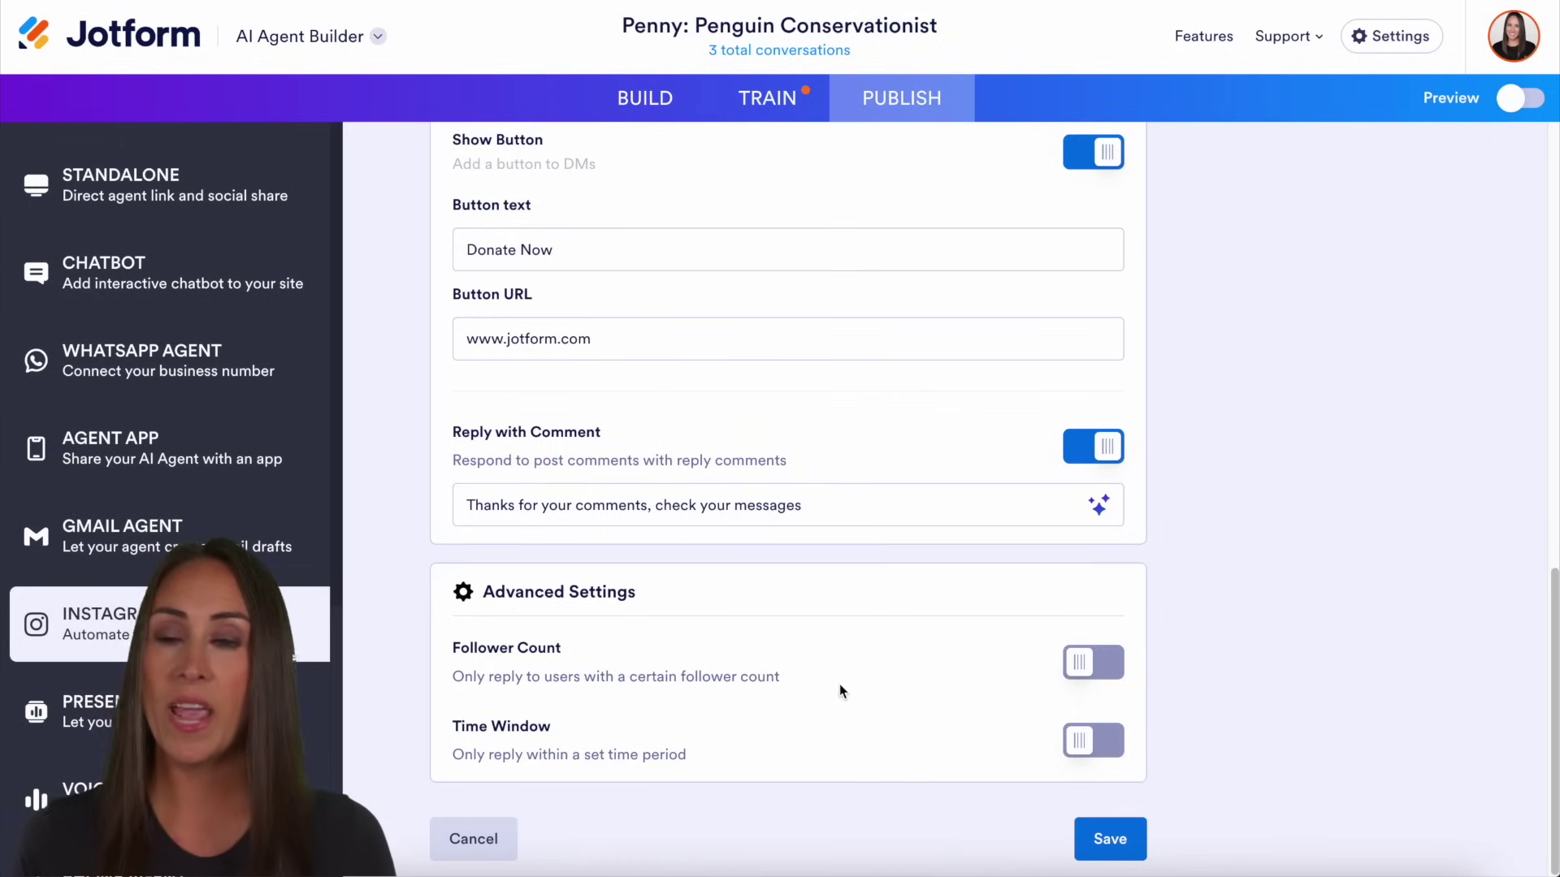
{"action": "left_click", "coordinate": [1114, 841]}
Configure Reply to Stories to respond only to story reactions with the fire emoji
{"action": "scroll", "coordinate": [1173, 655], "scroll_direction": "up", "scroll_amount": 5}
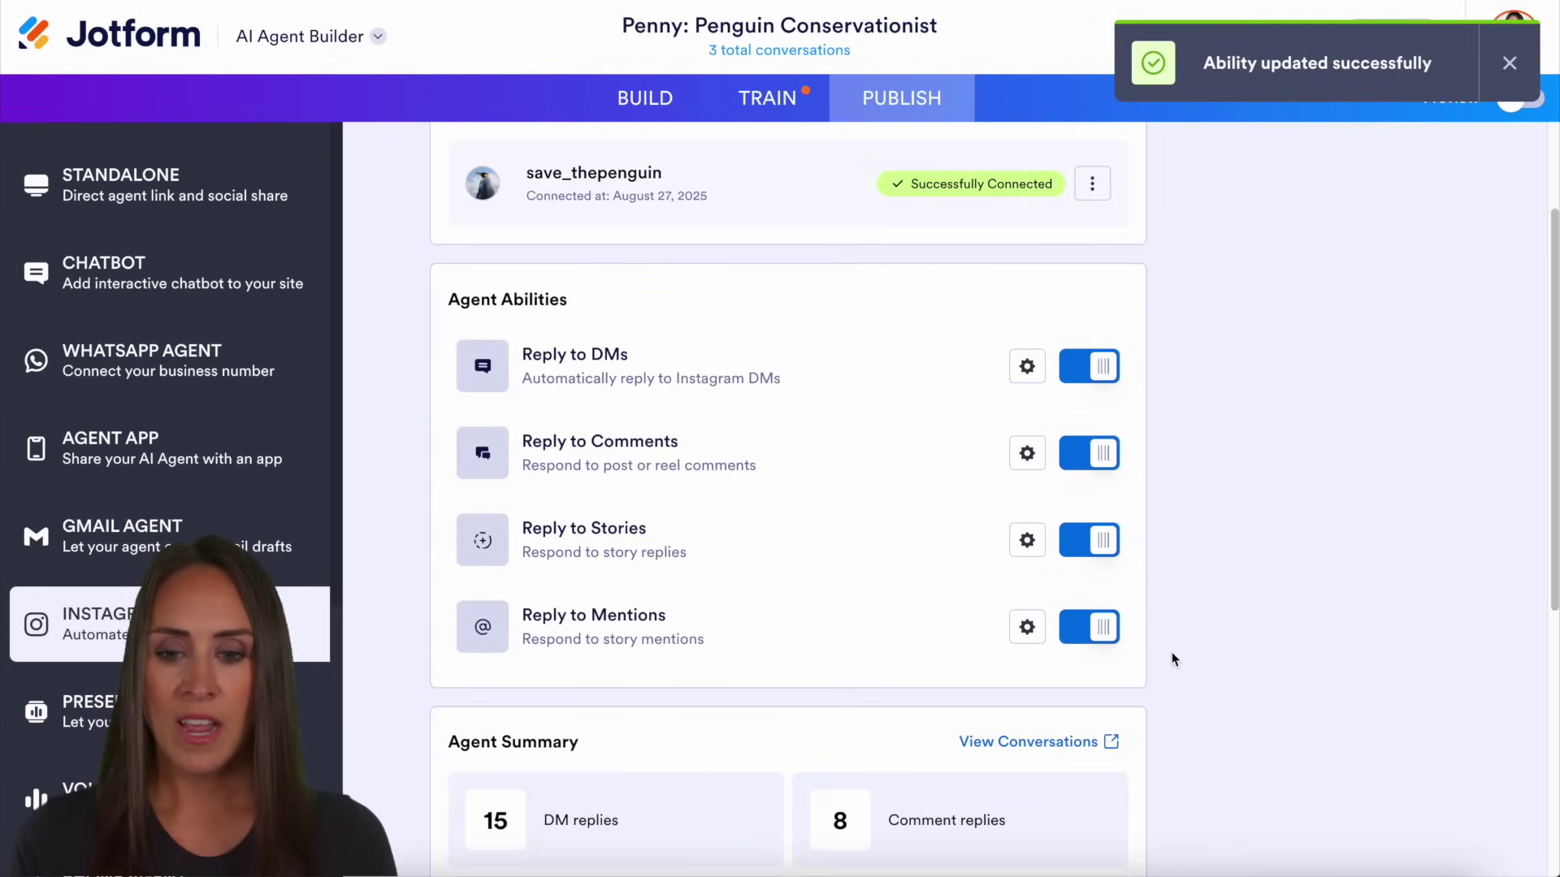
{"action": "left_click", "coordinate": [1027, 540]}
{"action": "scroll", "coordinate": [1033, 546], "scroll_direction": "up", "scroll_amount": 1}
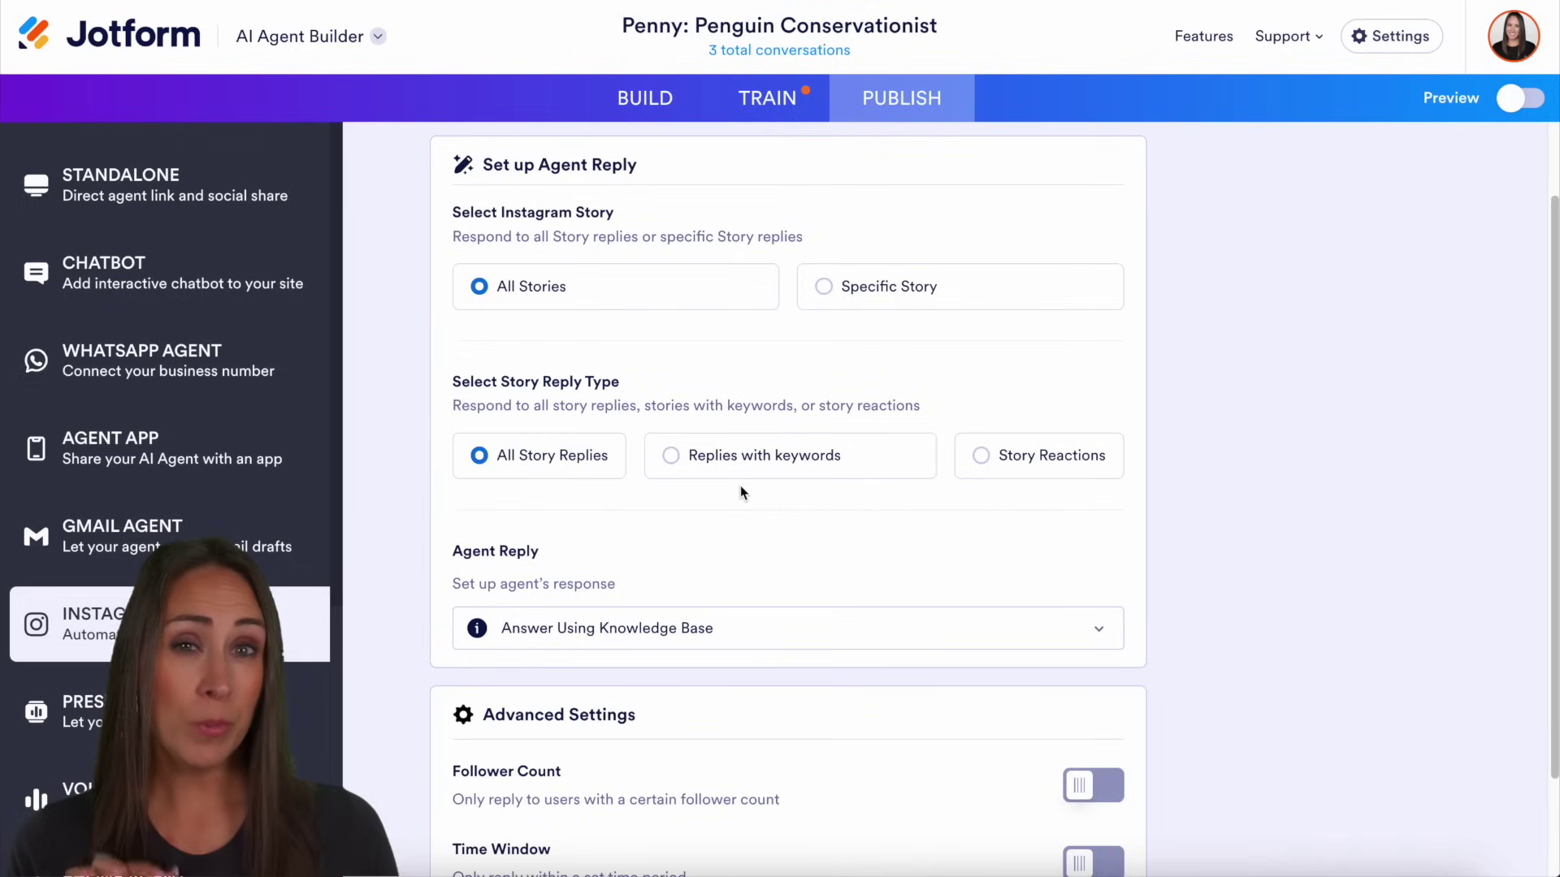
{"action": "left_click", "coordinate": [983, 456]}
{"action": "left_click", "coordinate": [1106, 567]}
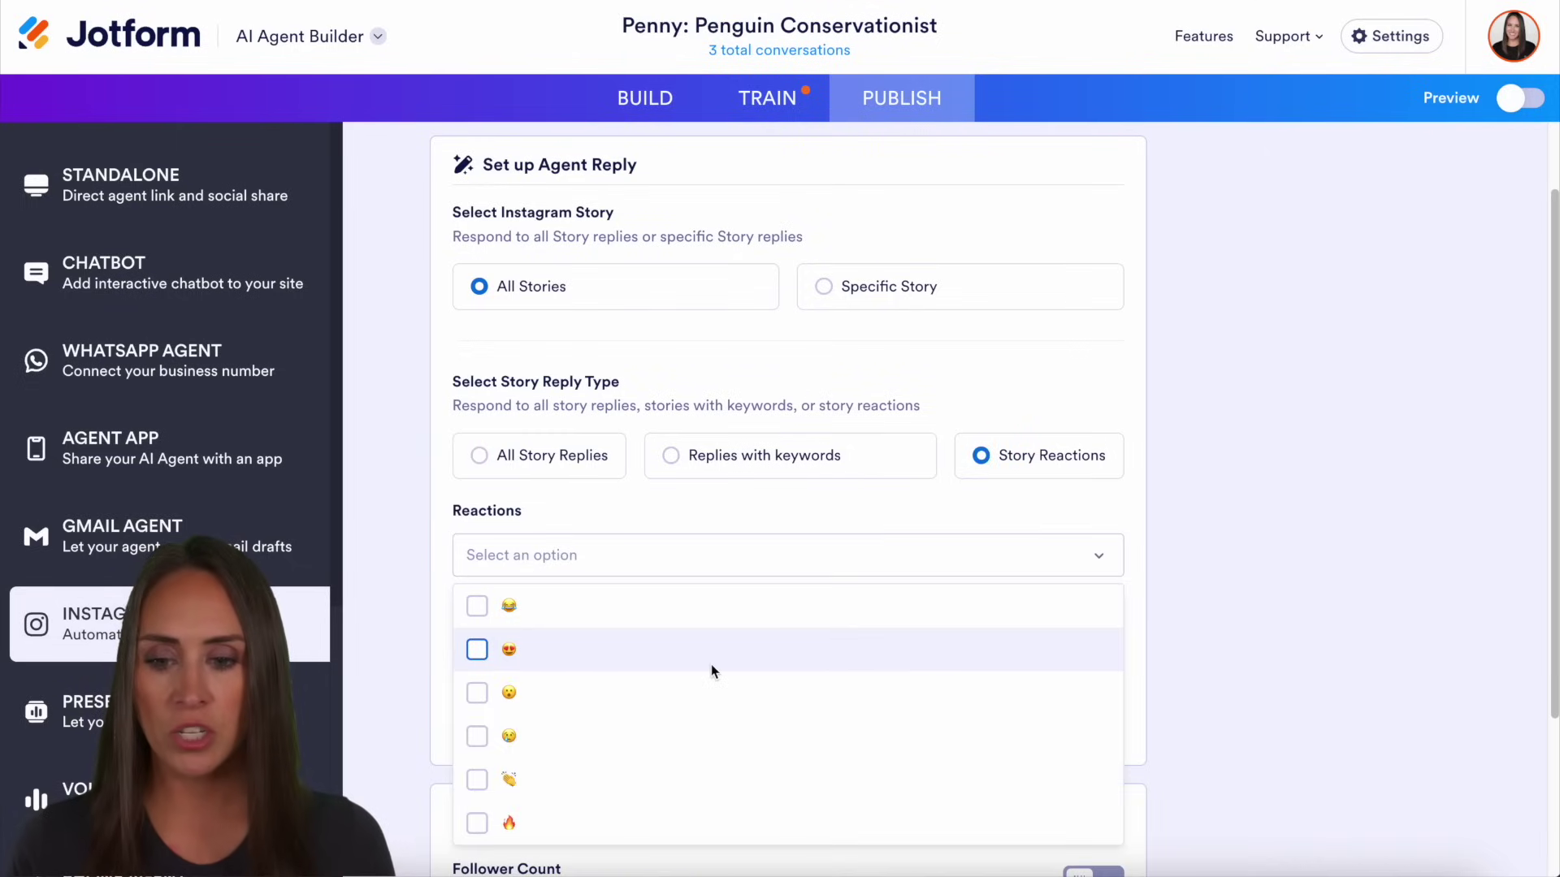
{"action": "left_click", "coordinate": [477, 823]}
{"action": "left_click", "coordinate": [418, 657]}
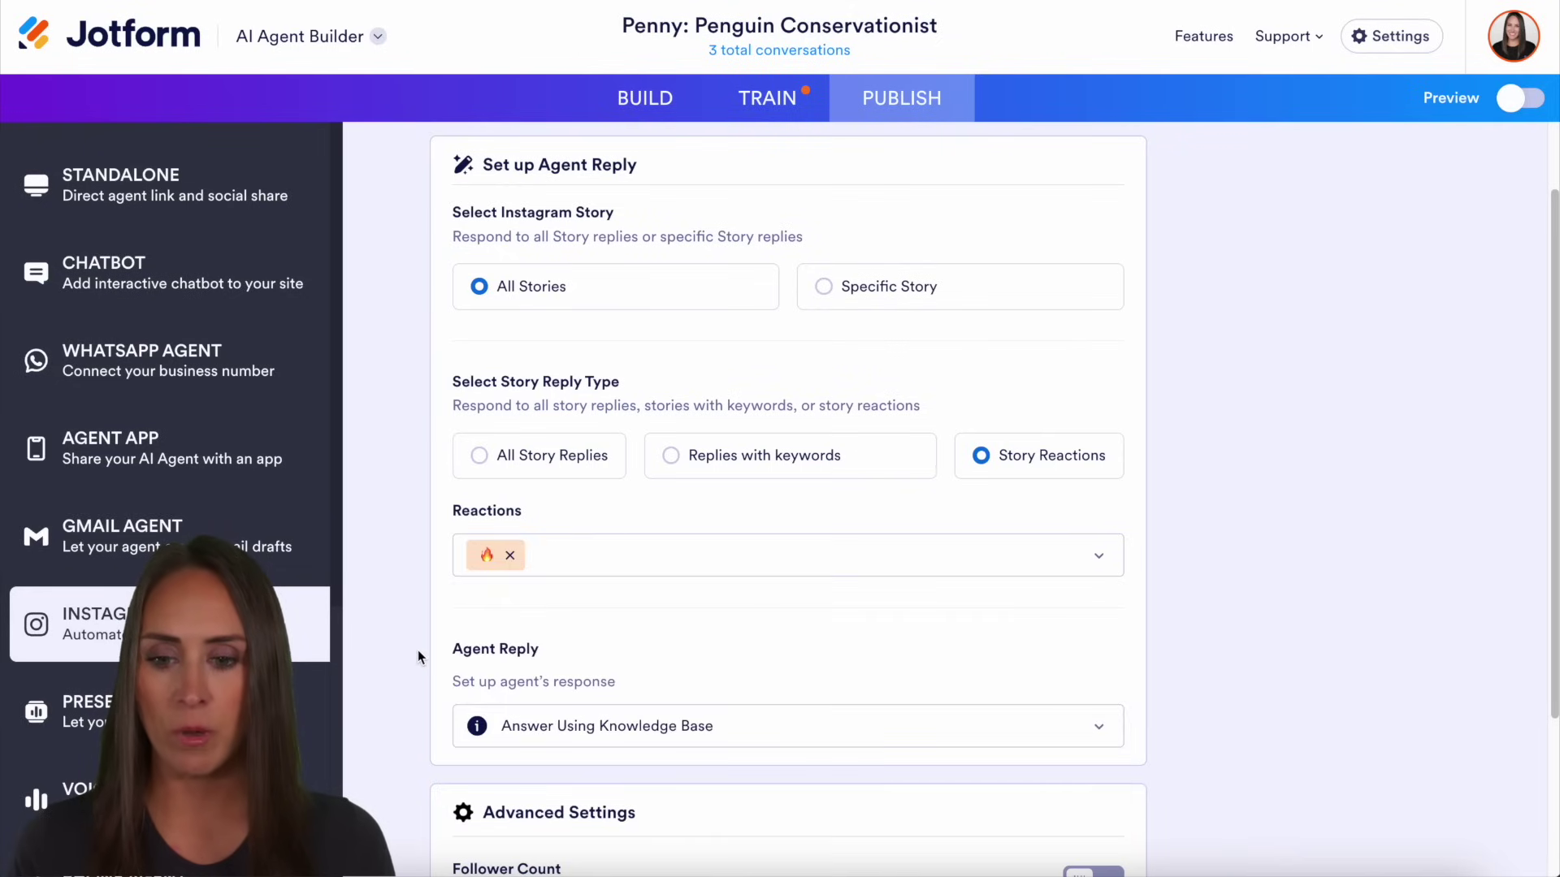
Set the agent's reply to story reactions to Say Exactly with the message "Thanks for your engagement"
{"action": "scroll", "coordinate": [837, 606], "scroll_direction": "down", "scroll_amount": 3}
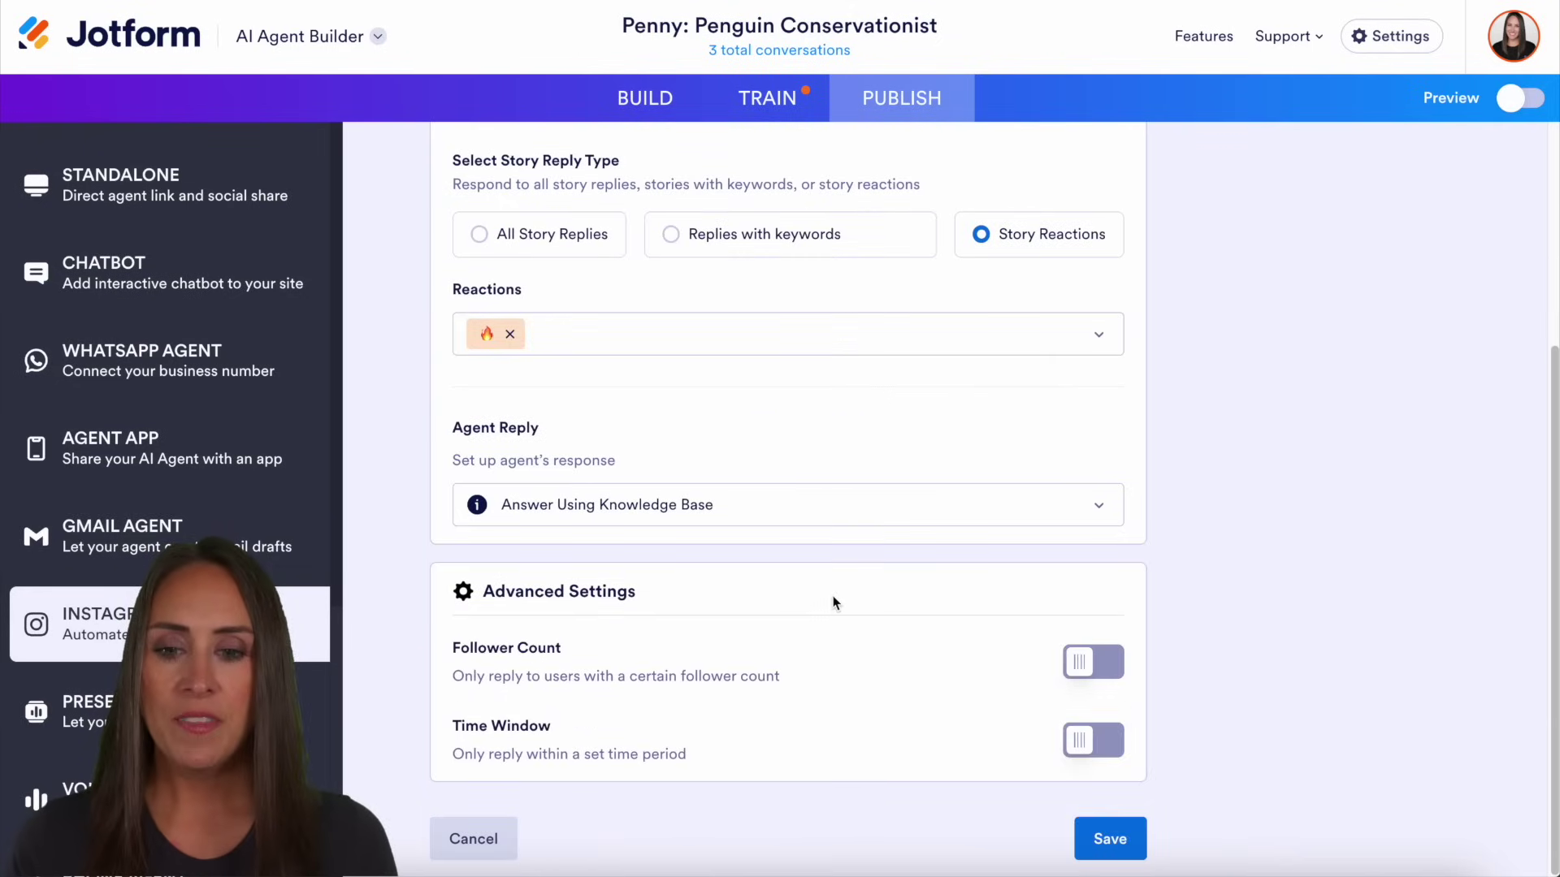
{"action": "left_click", "coordinate": [874, 509]}
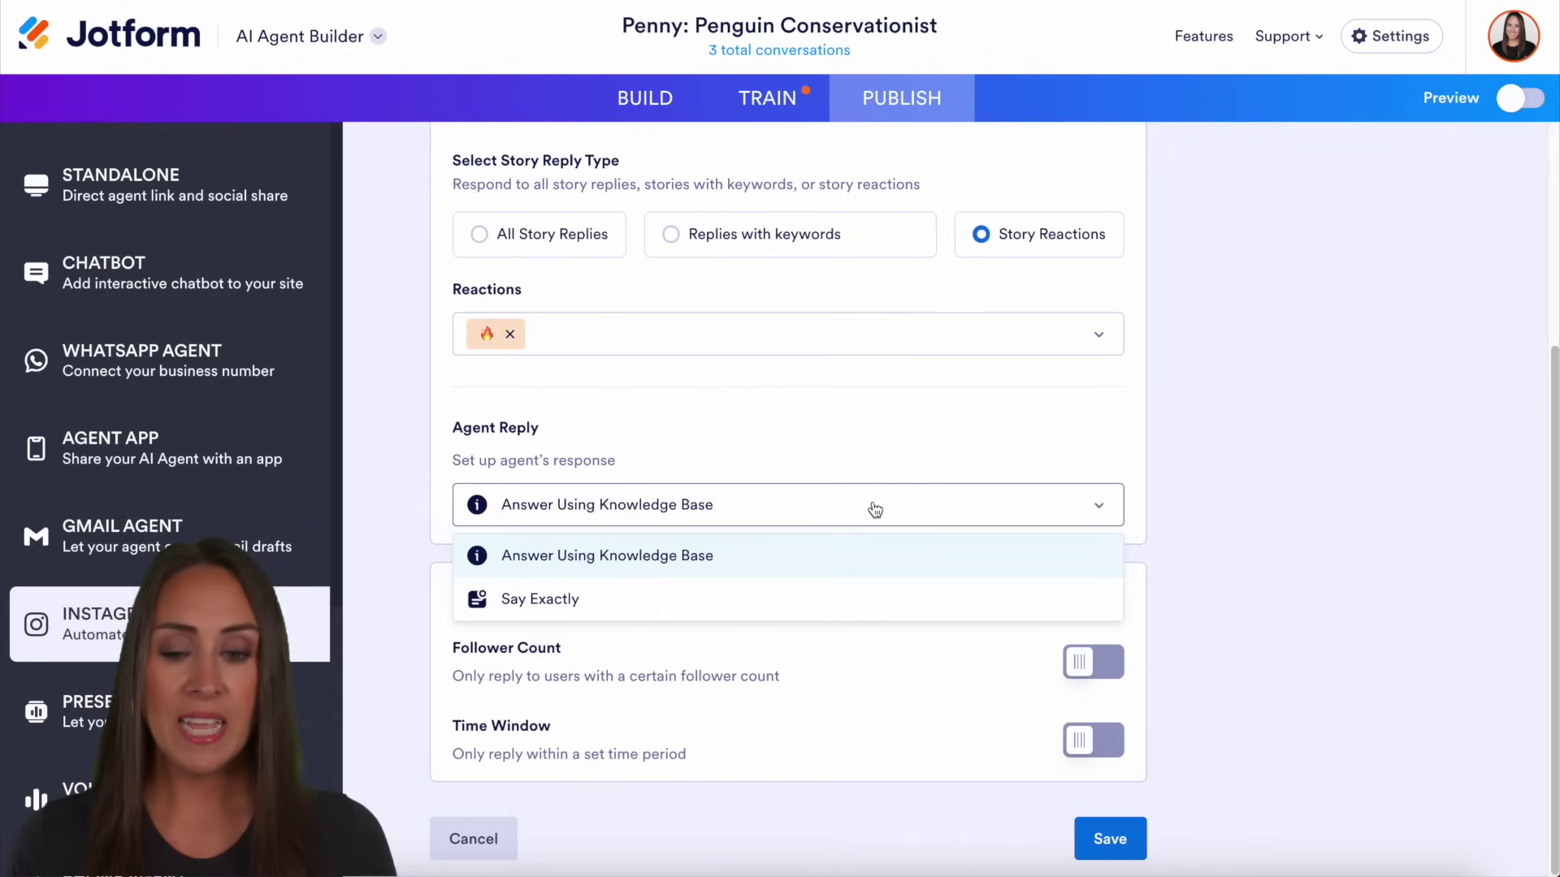
{"action": "left_click", "coordinate": [646, 603]}
{"action": "left_click", "coordinate": [526, 577]}
{"action": "type", "text": "THanks for your engagement"}
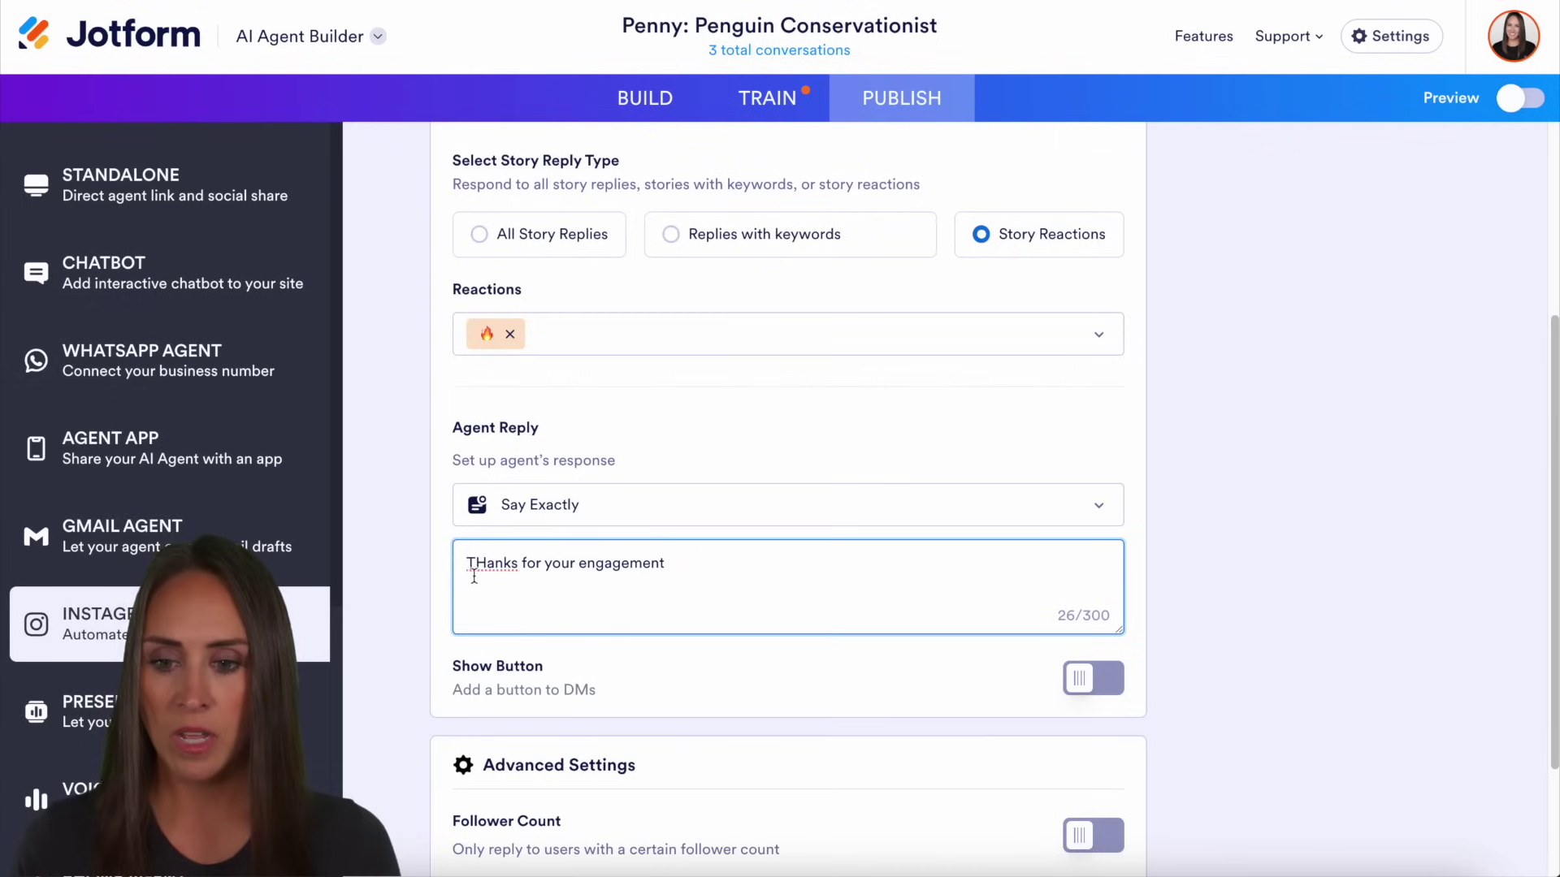
{"action": "left_click", "coordinate": [486, 566]}
{"action": "key", "text": "BackSpace"}
{"action": "type", "text": "h"}
{"action": "left_click", "coordinate": [1227, 613]}
Preview the Show Button fields for story replies, switch the option back off and save the ability
{"action": "left_click", "coordinate": [1101, 695]}
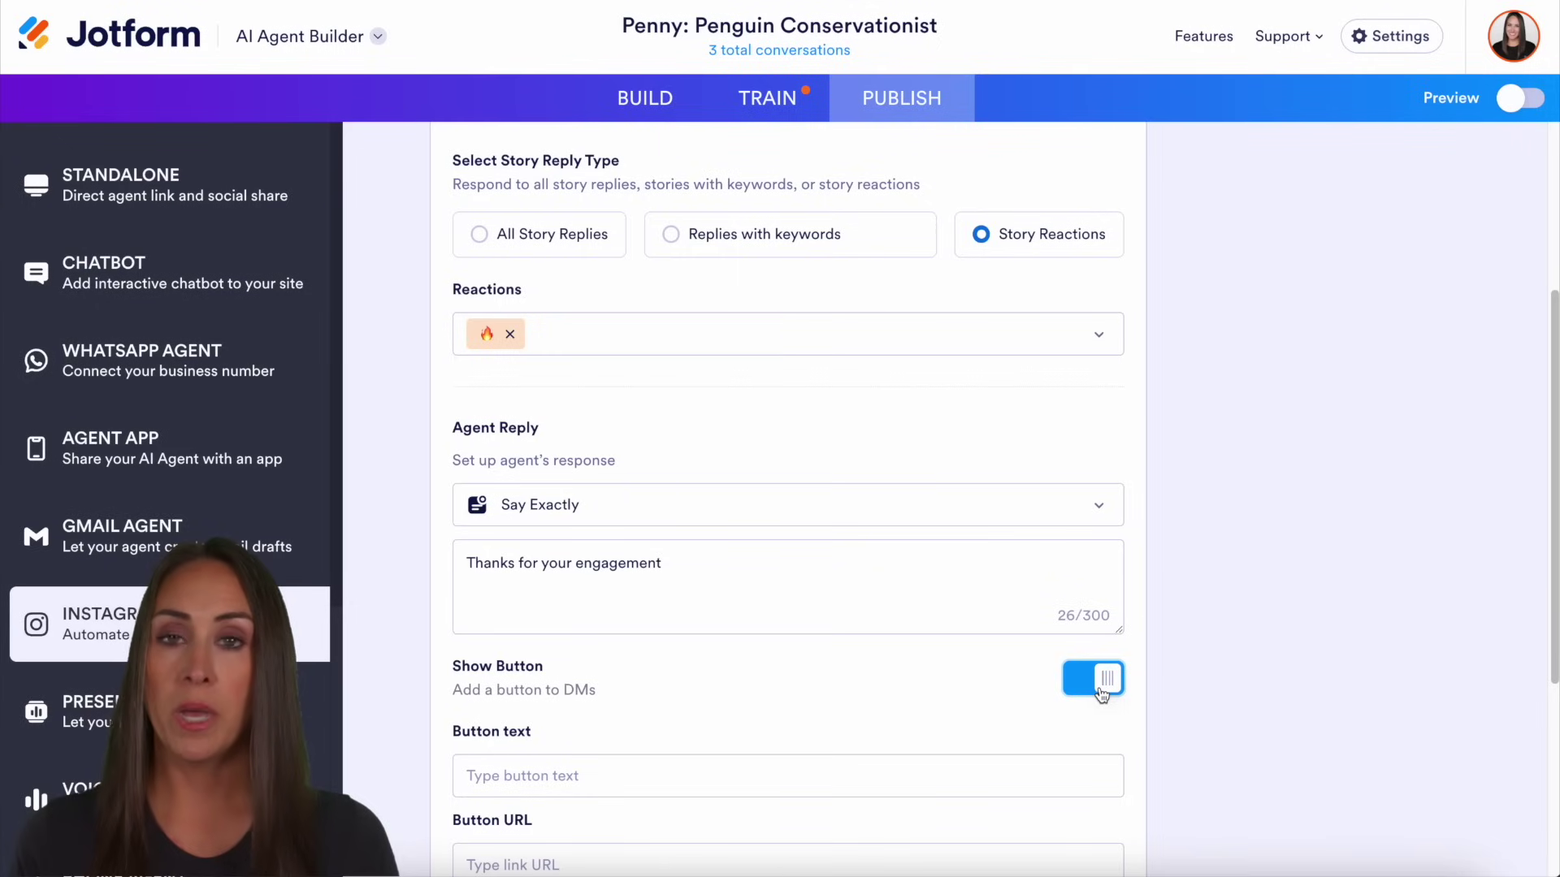
{"action": "left_click", "coordinate": [1102, 695]}
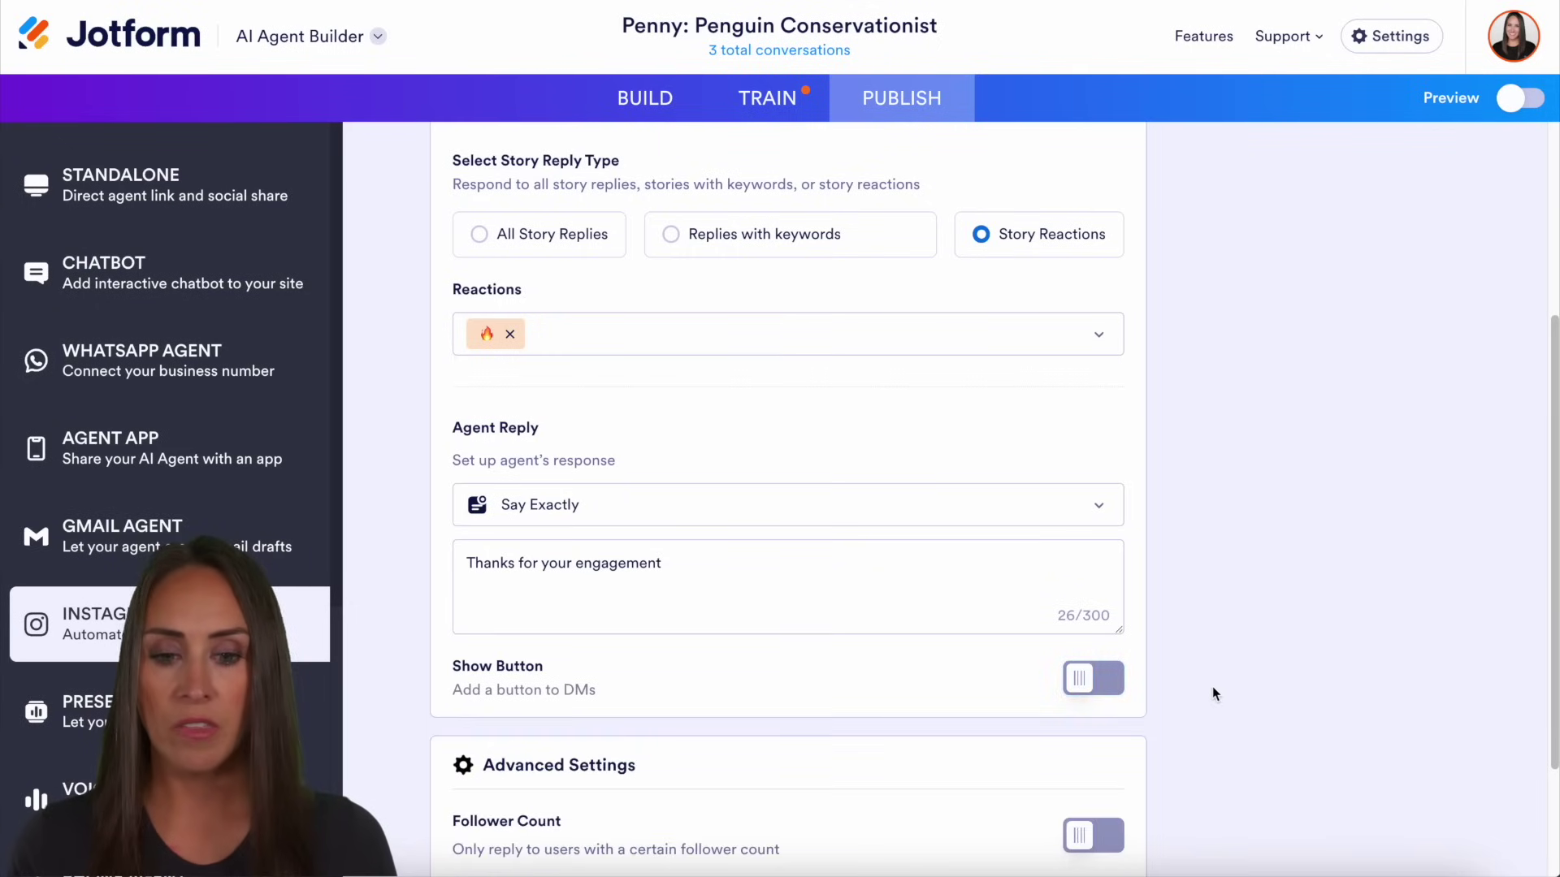
{"action": "scroll", "coordinate": [1211, 693], "scroll_direction": "down", "scroll_amount": 2}
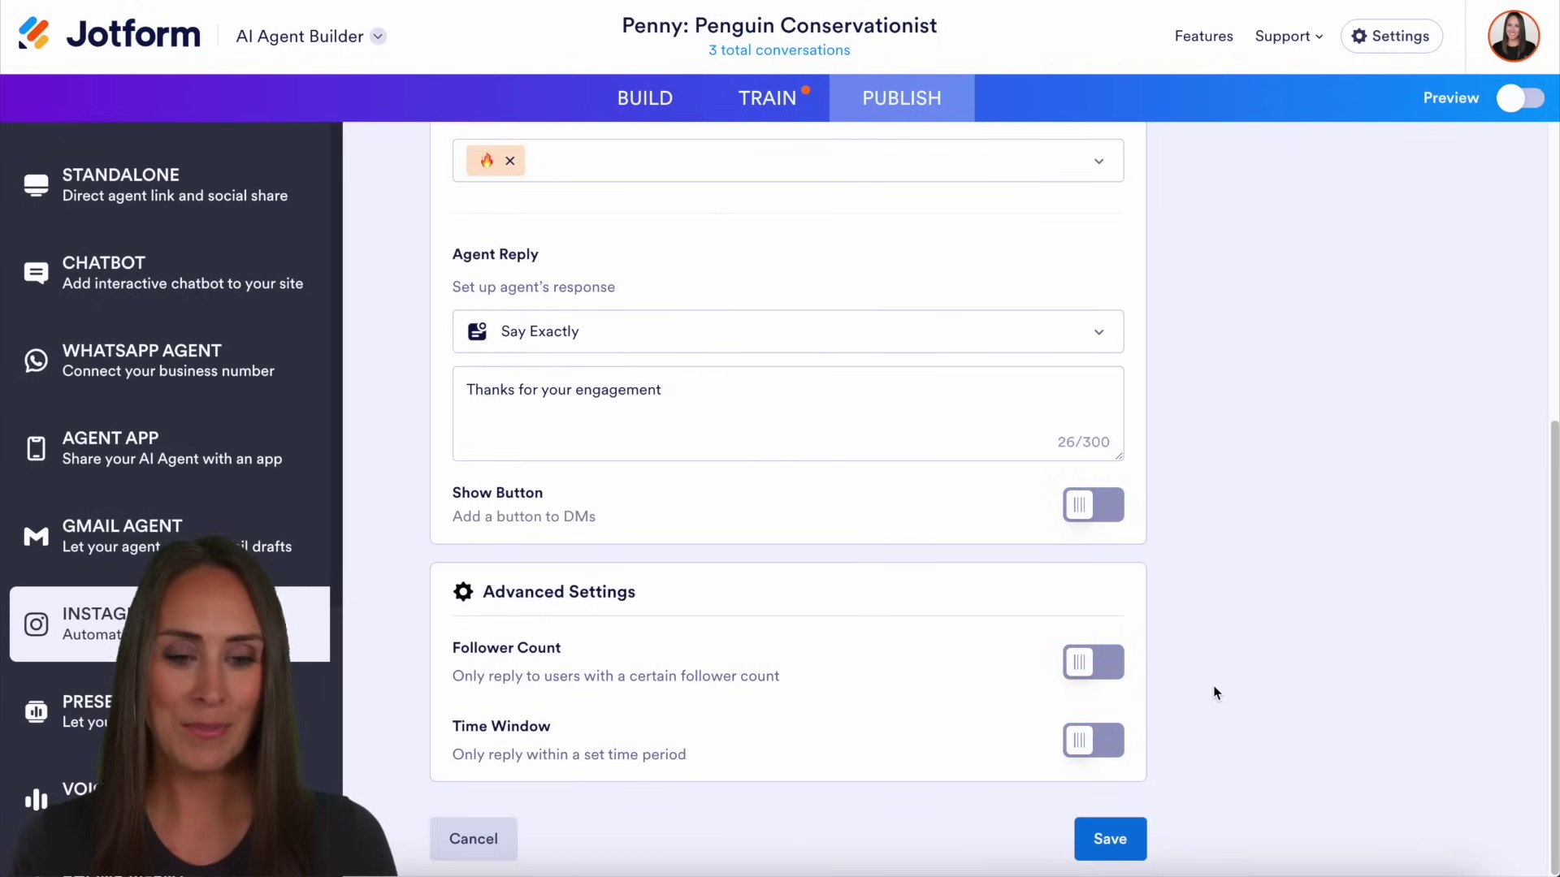
{"action": "left_click", "coordinate": [1138, 838]}
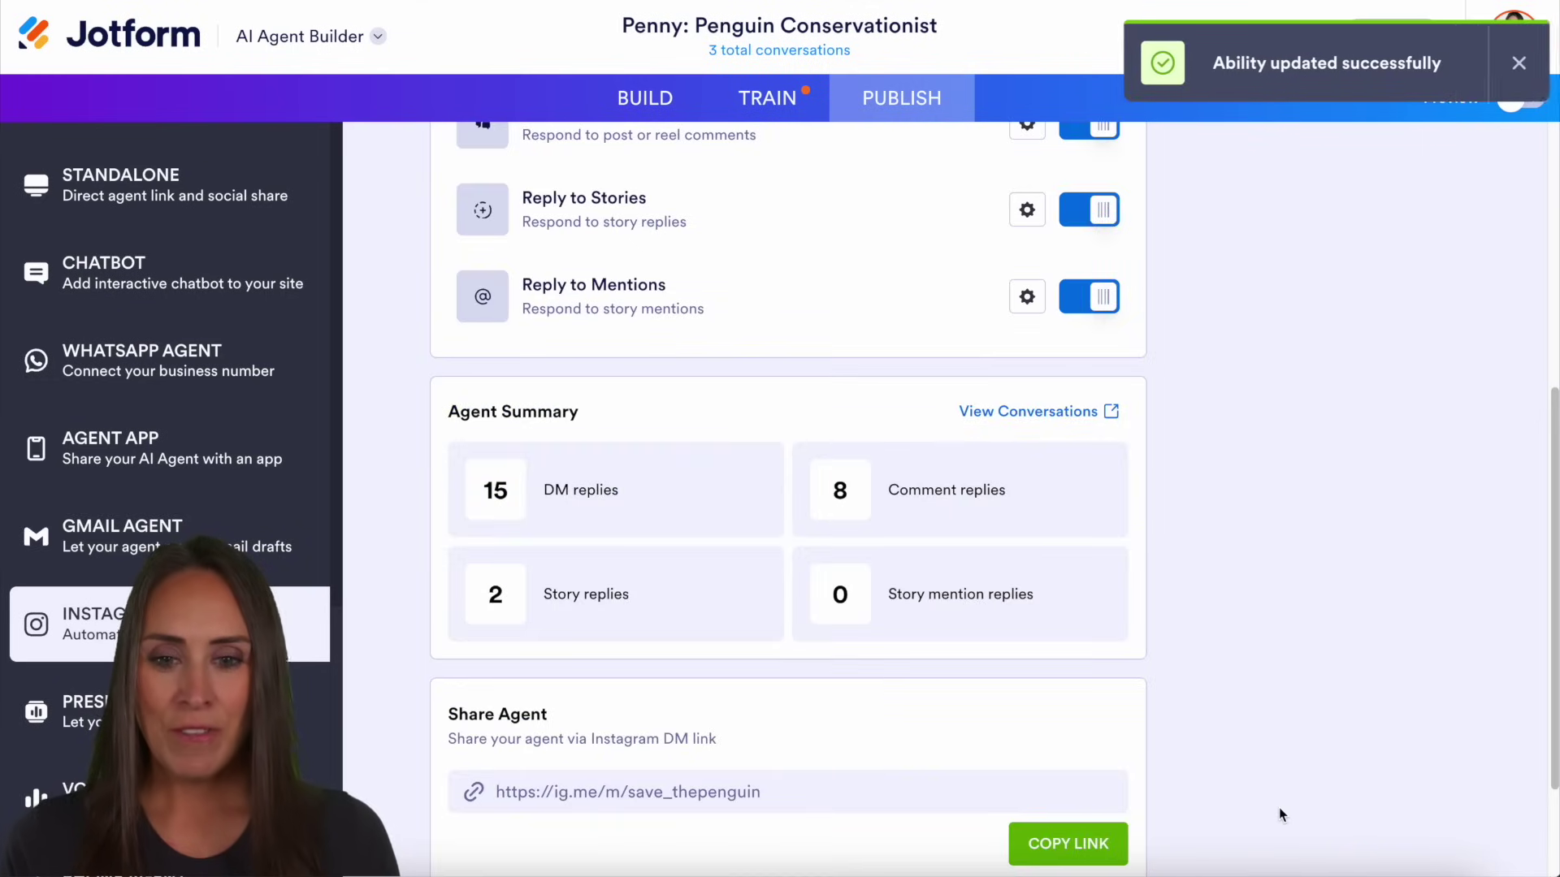
Configure Reply to Mentions with the agent message "Thanks for your mention!!!" and save the ability
{"action": "left_click", "coordinate": [1026, 299]}
{"action": "left_click", "coordinate": [735, 394]}
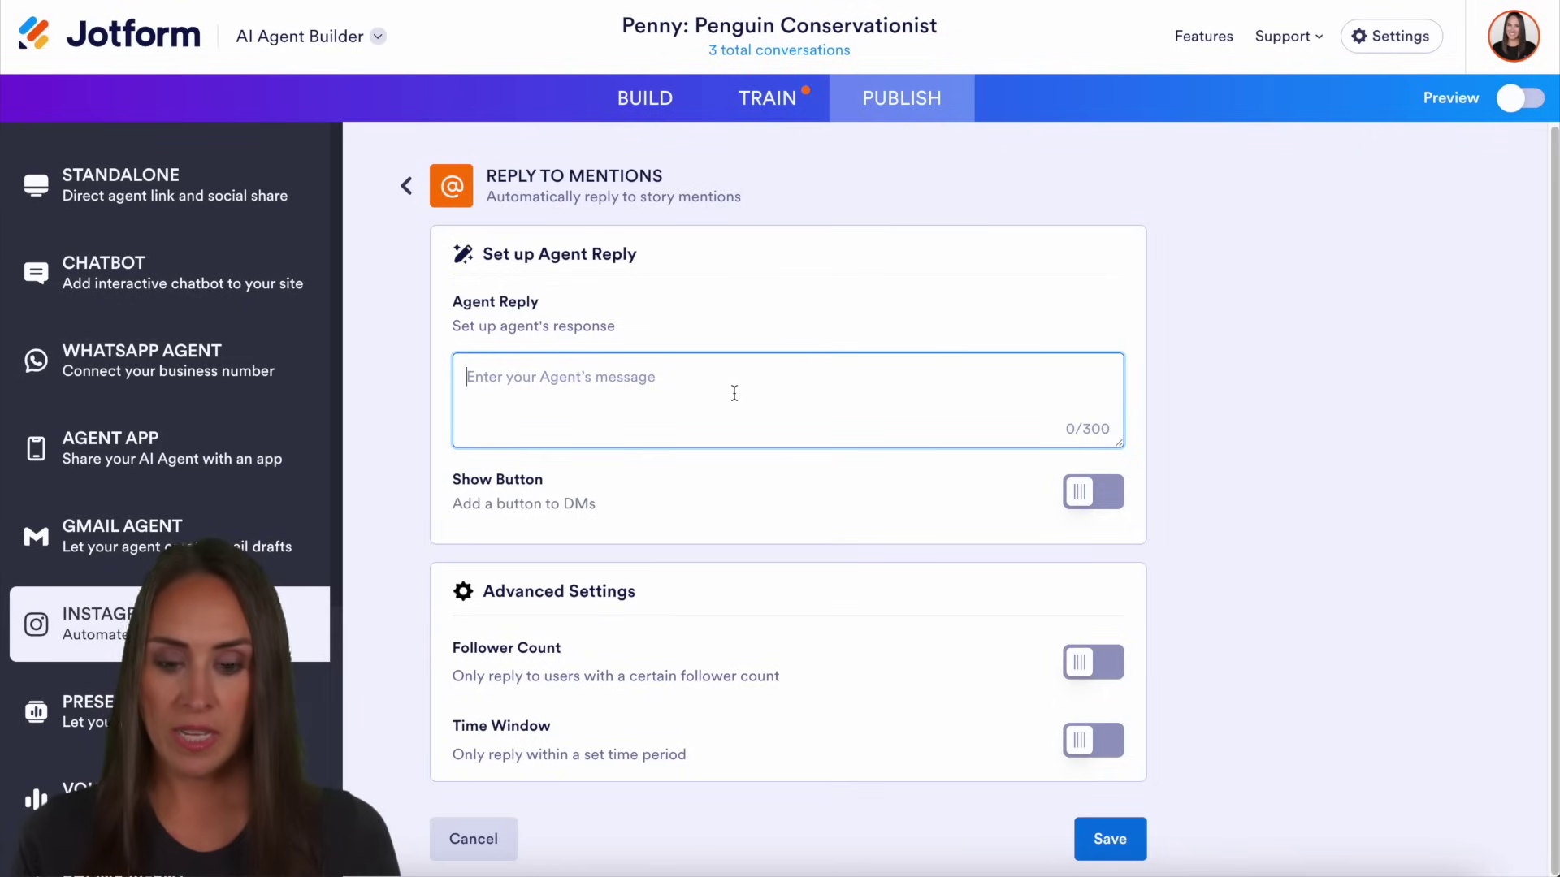
{"action": "type", "text": "Thanks f"}
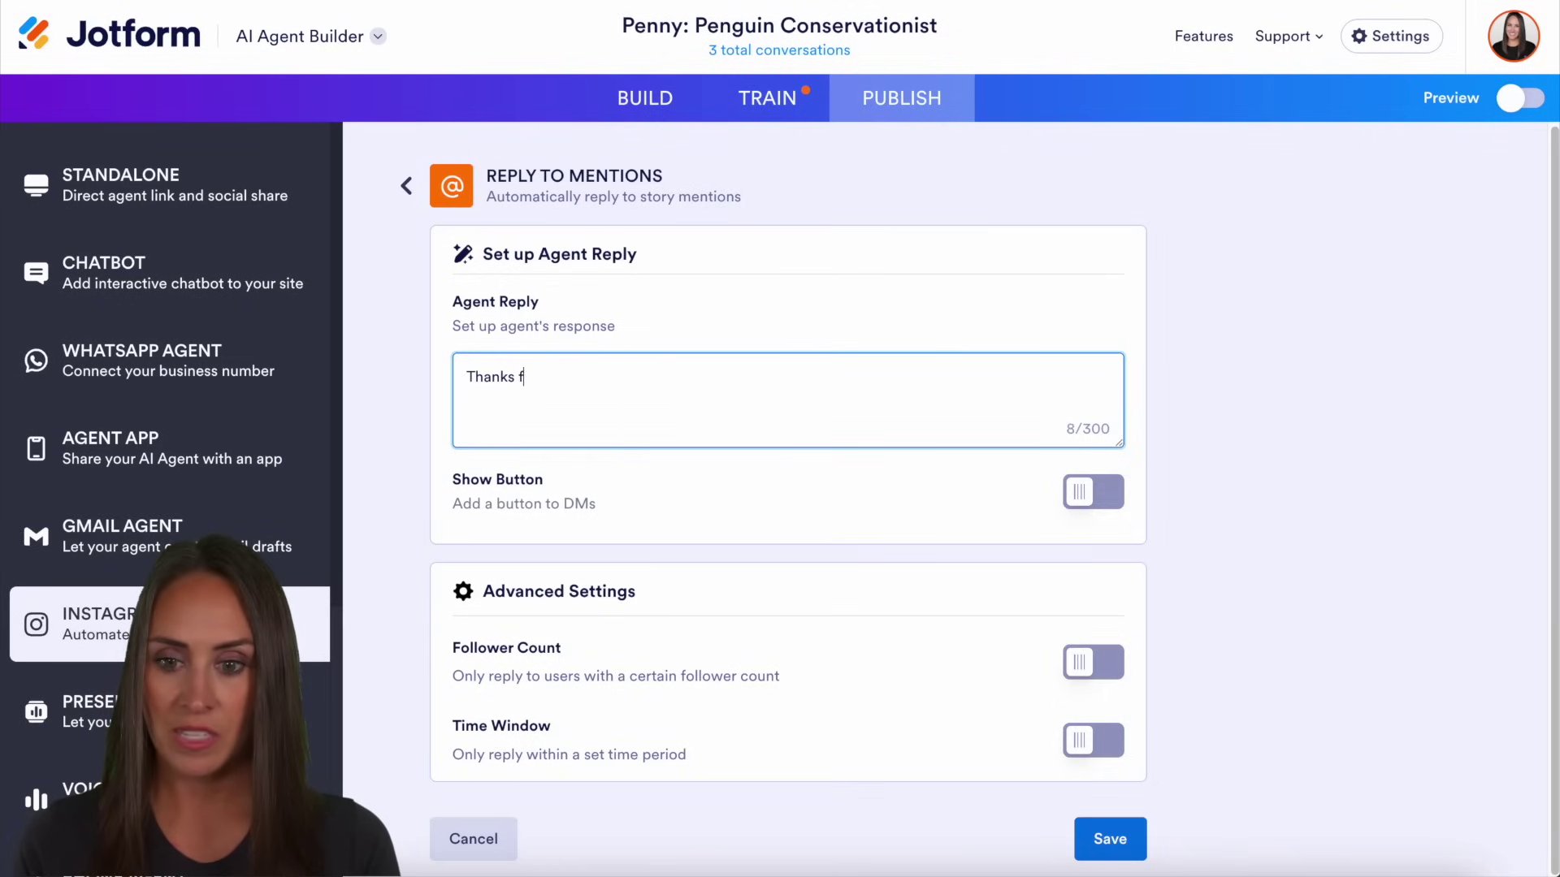
{"action": "type", "text": "or your mention!!!"}
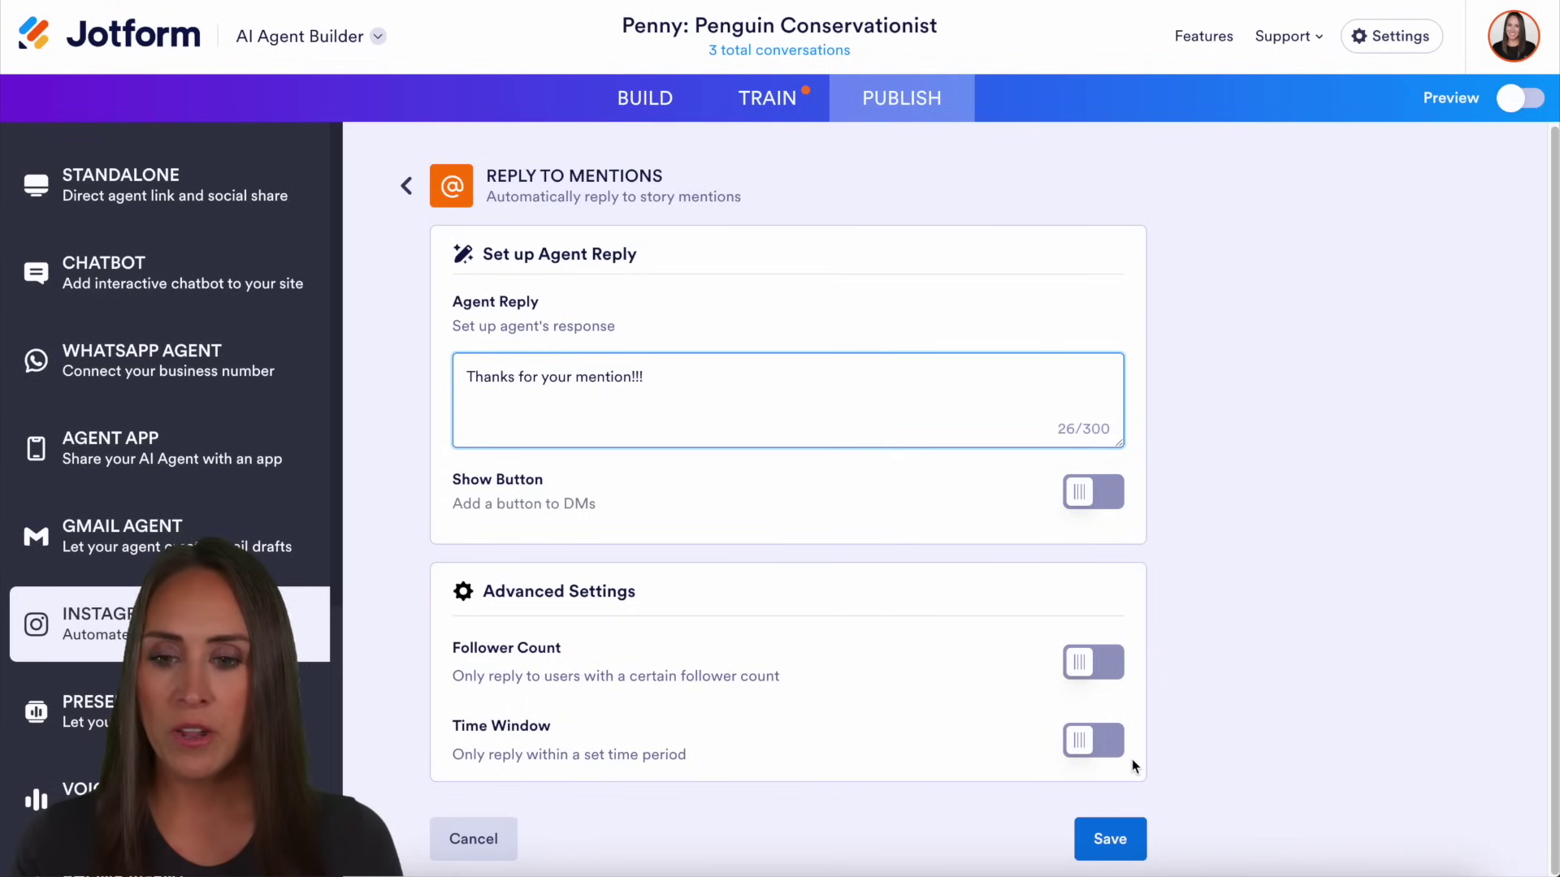
{"action": "left_click", "coordinate": [1108, 839]}
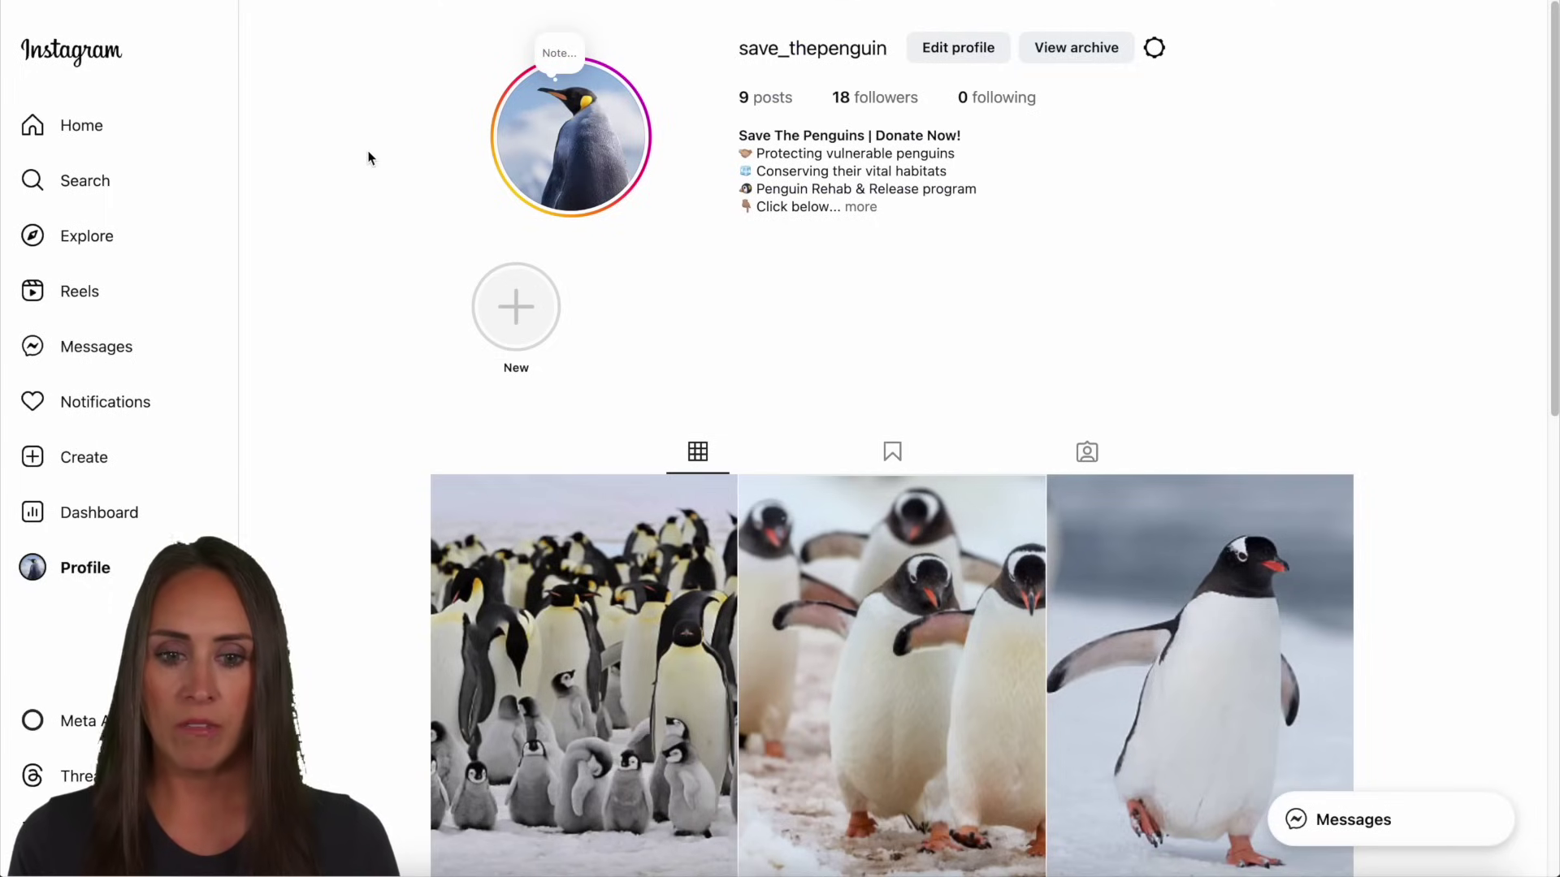
Reload the penguin account's Instagram profile and check the comment count on the post of the single walking penguin
{"action": "scroll", "coordinate": [1152, 125], "scroll_direction": "down", "scroll_amount": 4}
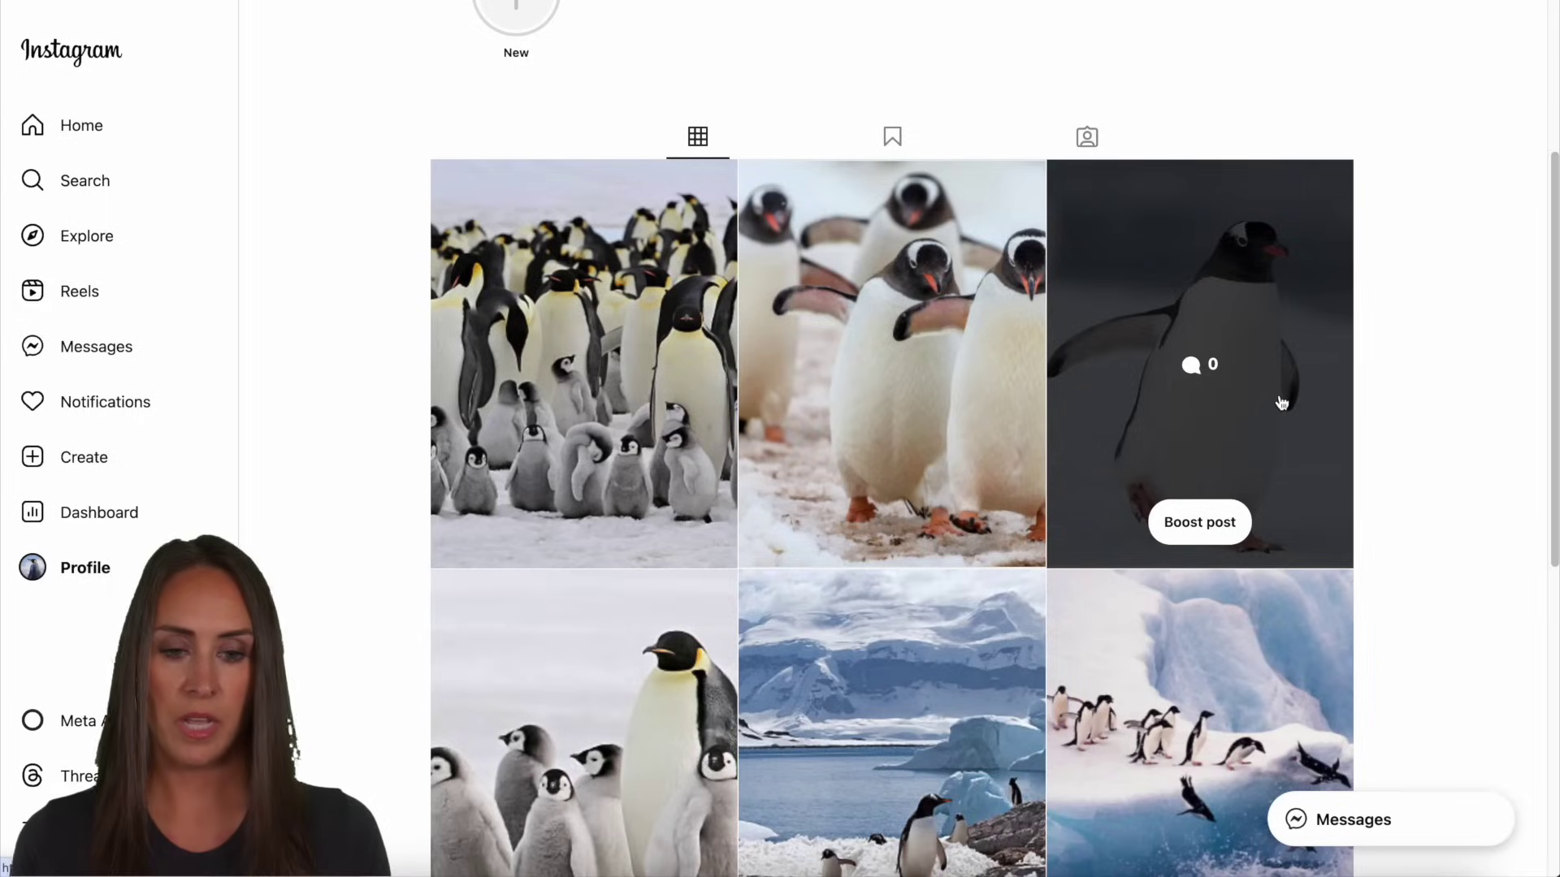
{"action": "key", "text": "ctrl+r"}
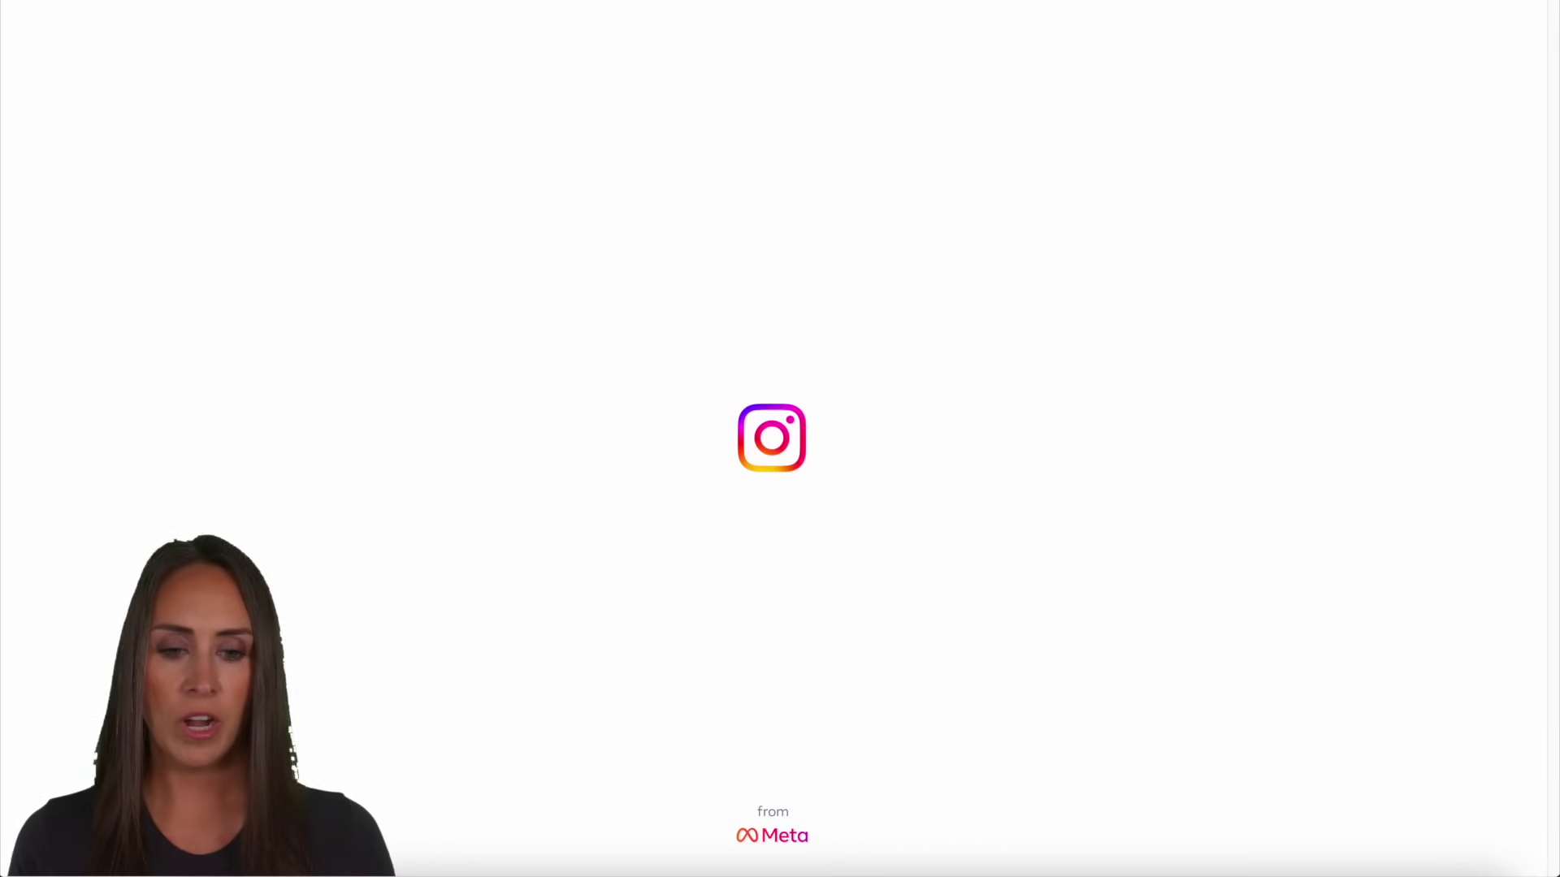
{"action": "scroll", "coordinate": [1360, 276], "scroll_direction": "down", "scroll_amount": 5}
{"action": "mouse_move", "coordinate": [1249, 358]}
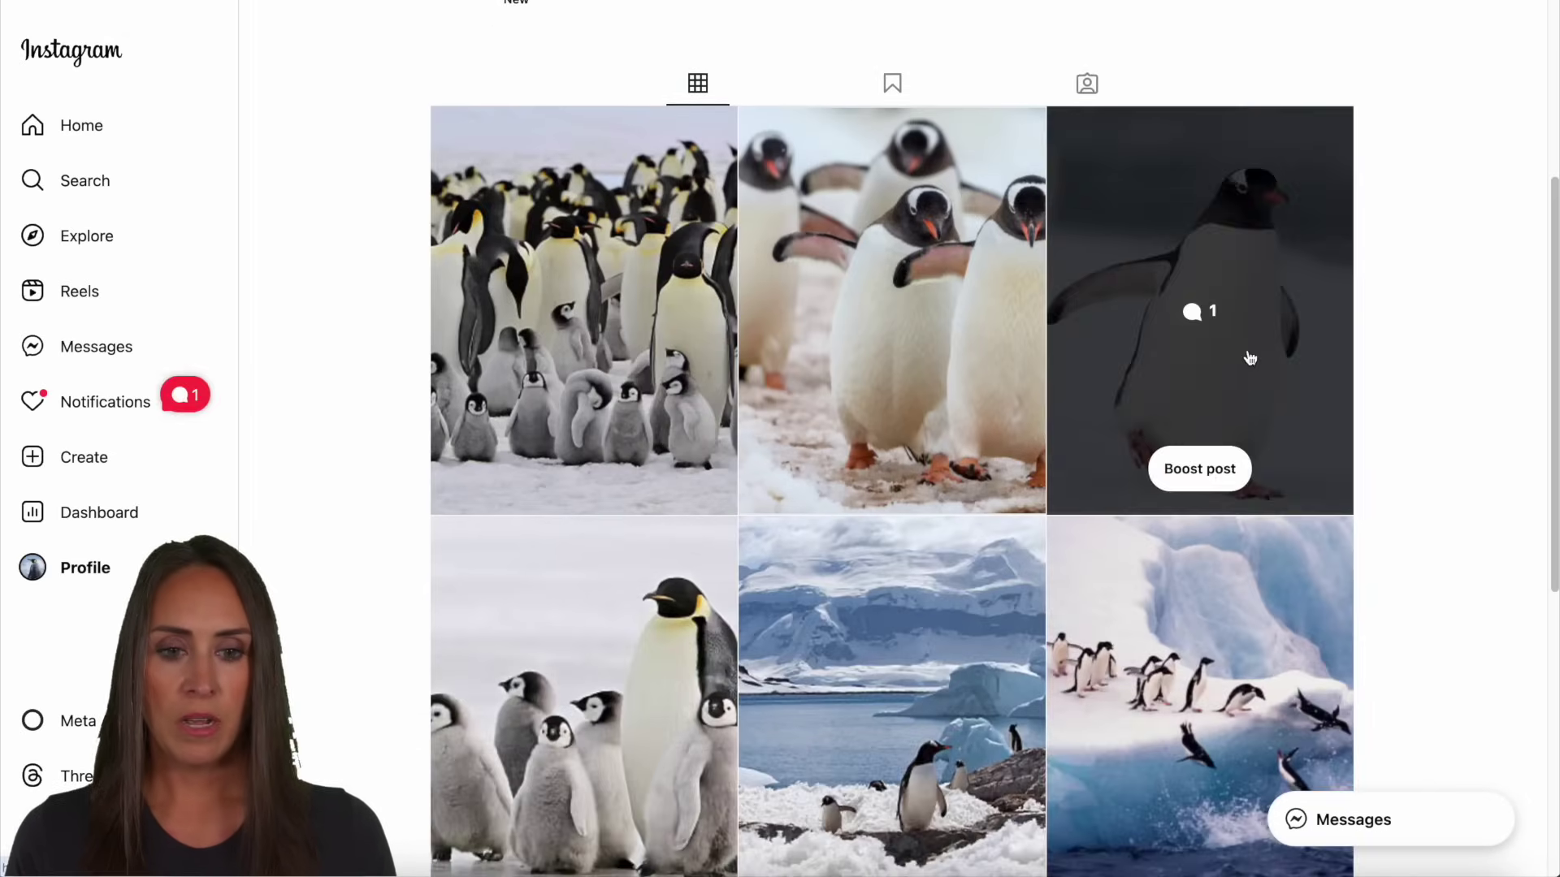
Check the agent's reply to the comment on the single walking penguin post and open the direct message conversation with the story reaction
{"action": "left_click", "coordinate": [1283, 340]}
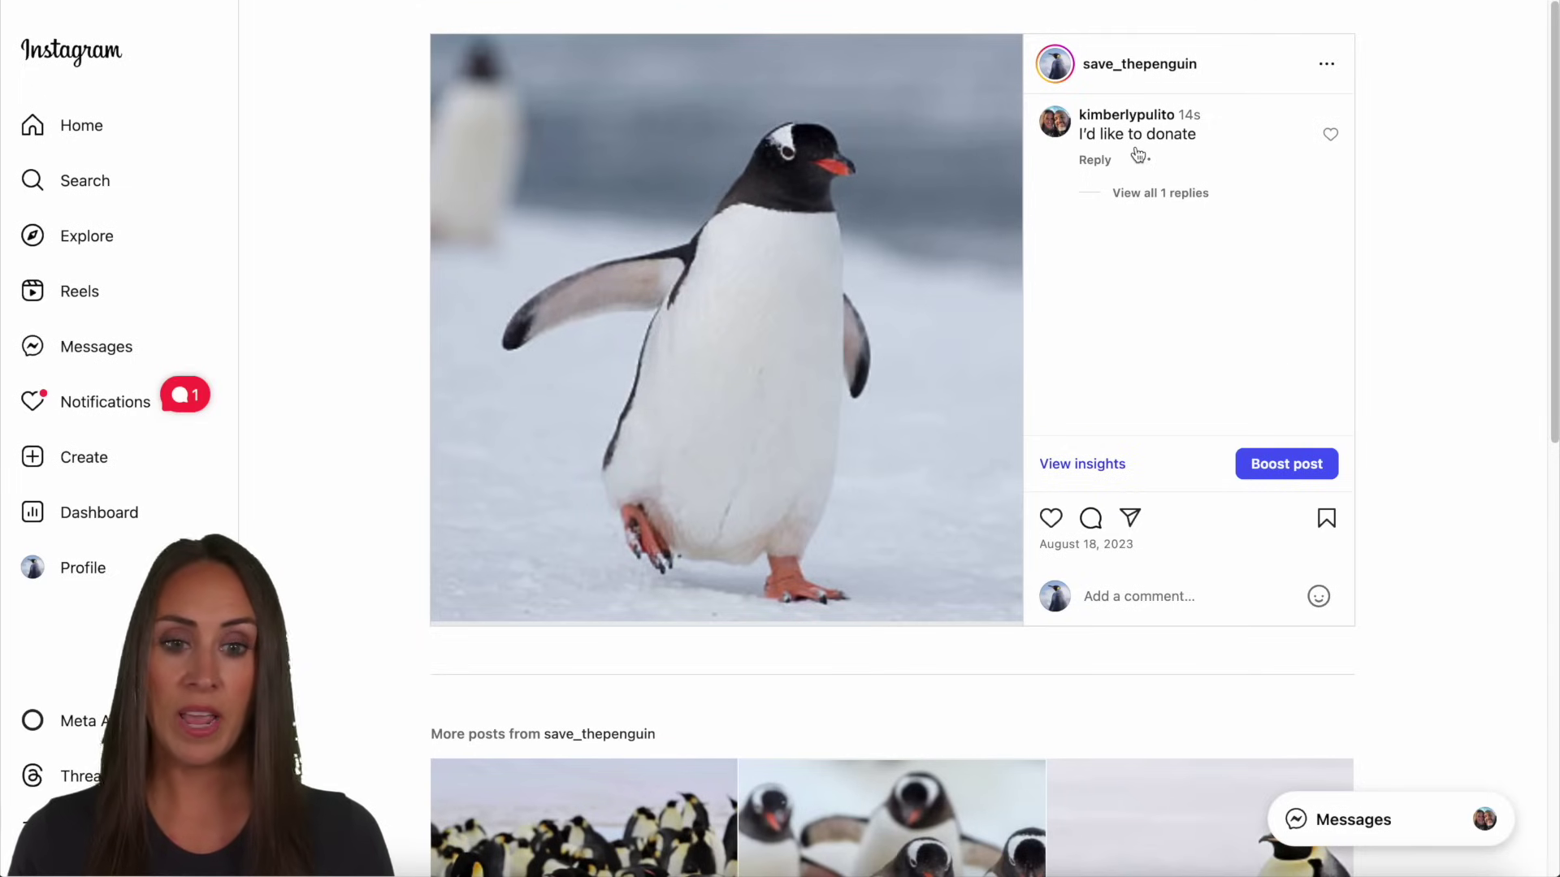
{"action": "left_click", "coordinate": [1176, 195]}
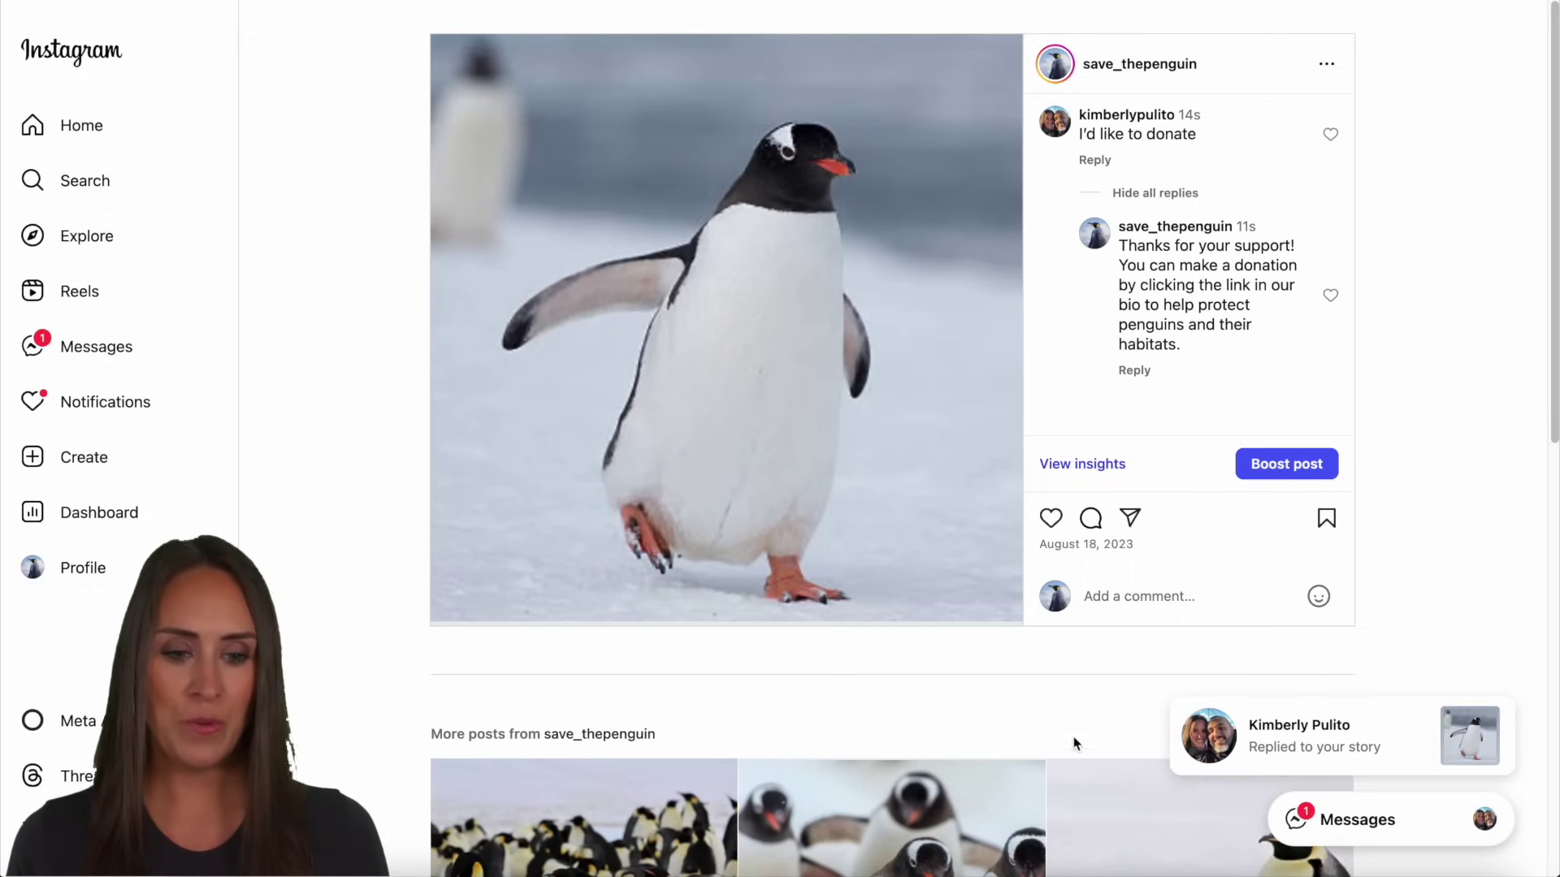
{"action": "left_click", "coordinate": [1454, 828]}
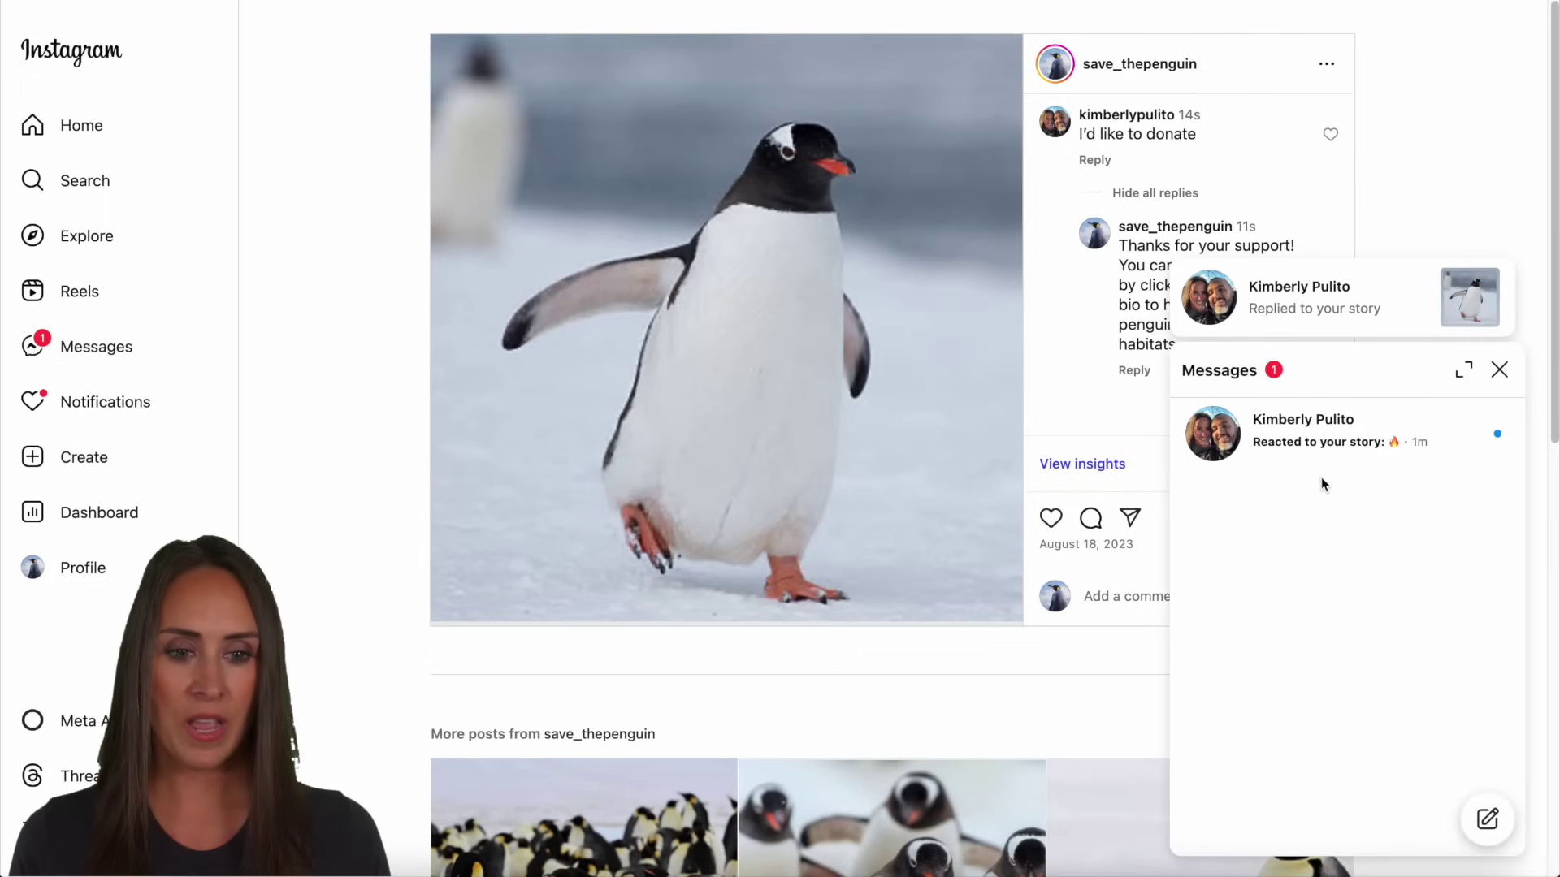
{"action": "left_click", "coordinate": [1413, 449]}
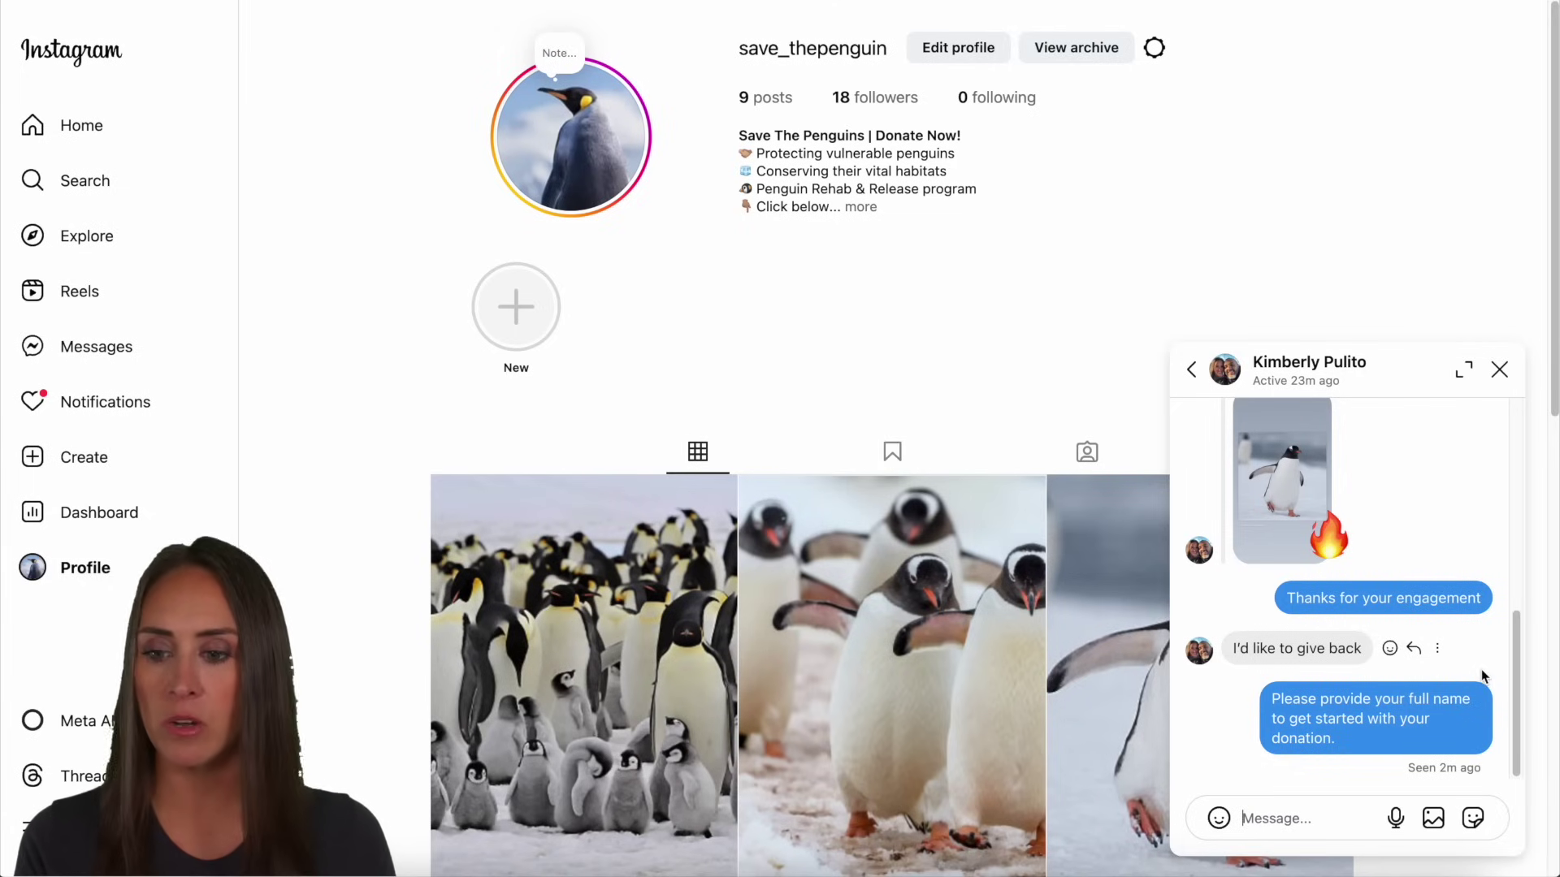
View the Change password account choice under Password and security in Accounts Center, and return to the Instagram settings
{"action": "left_click", "coordinate": [32, 829]}
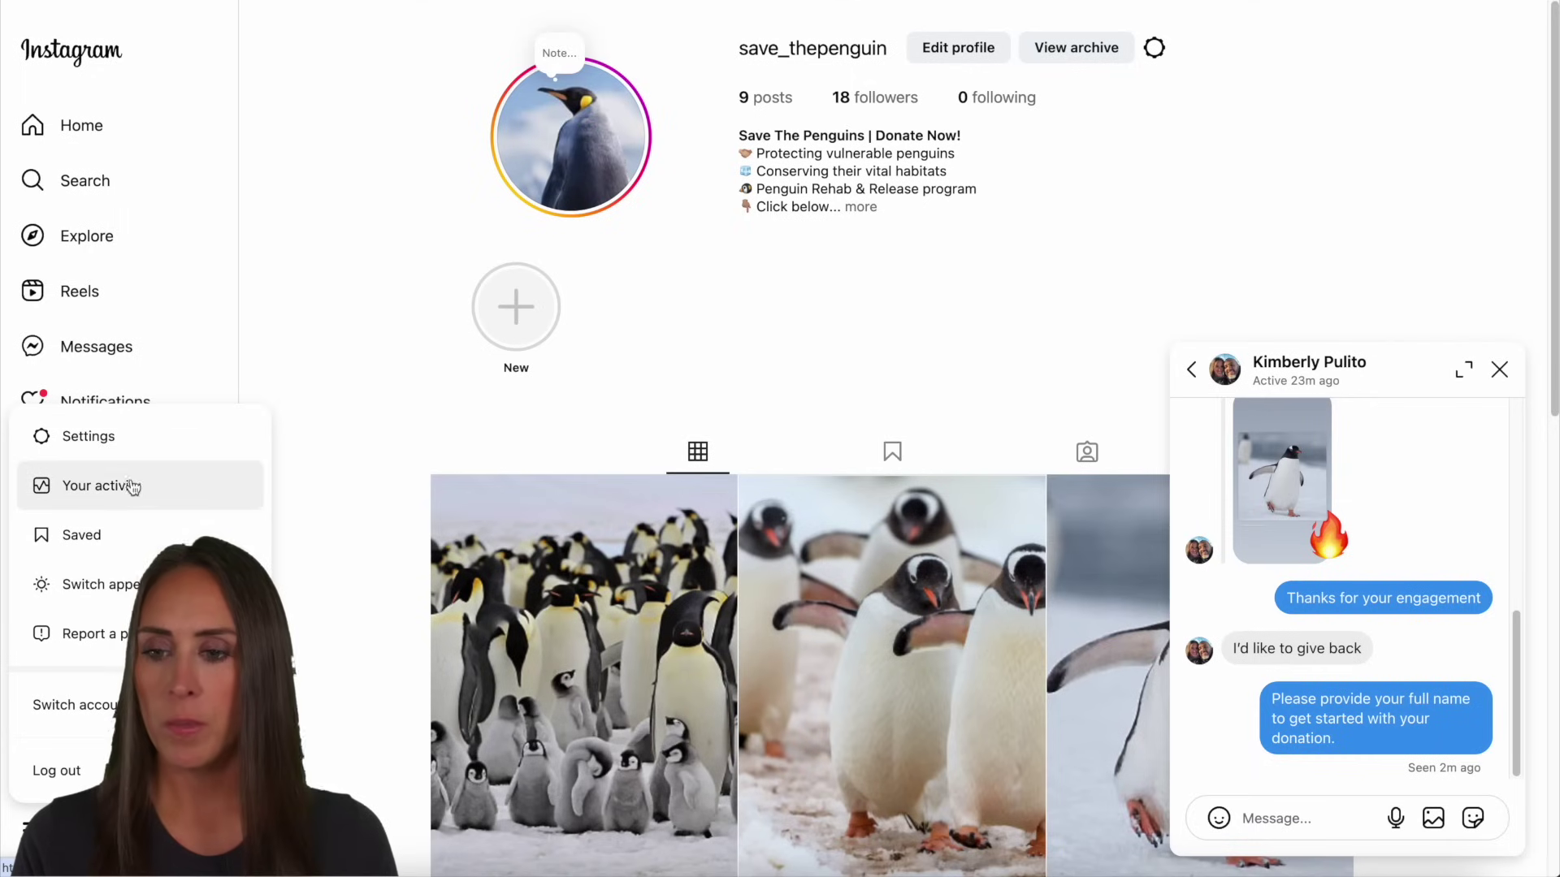
{"action": "left_click", "coordinate": [128, 438]}
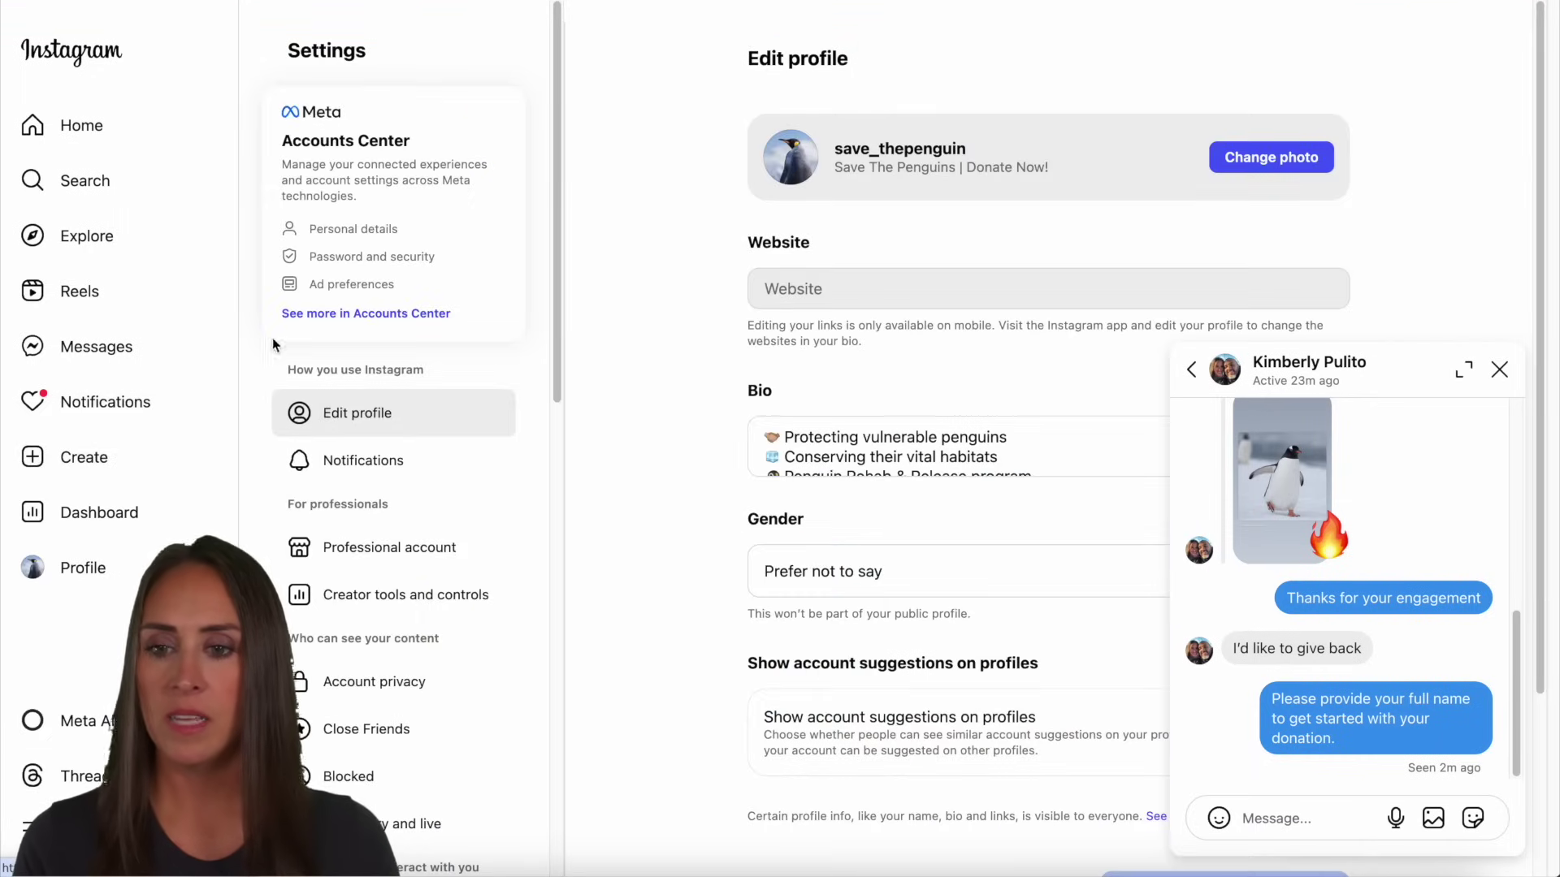
{"action": "left_click", "coordinate": [361, 314]}
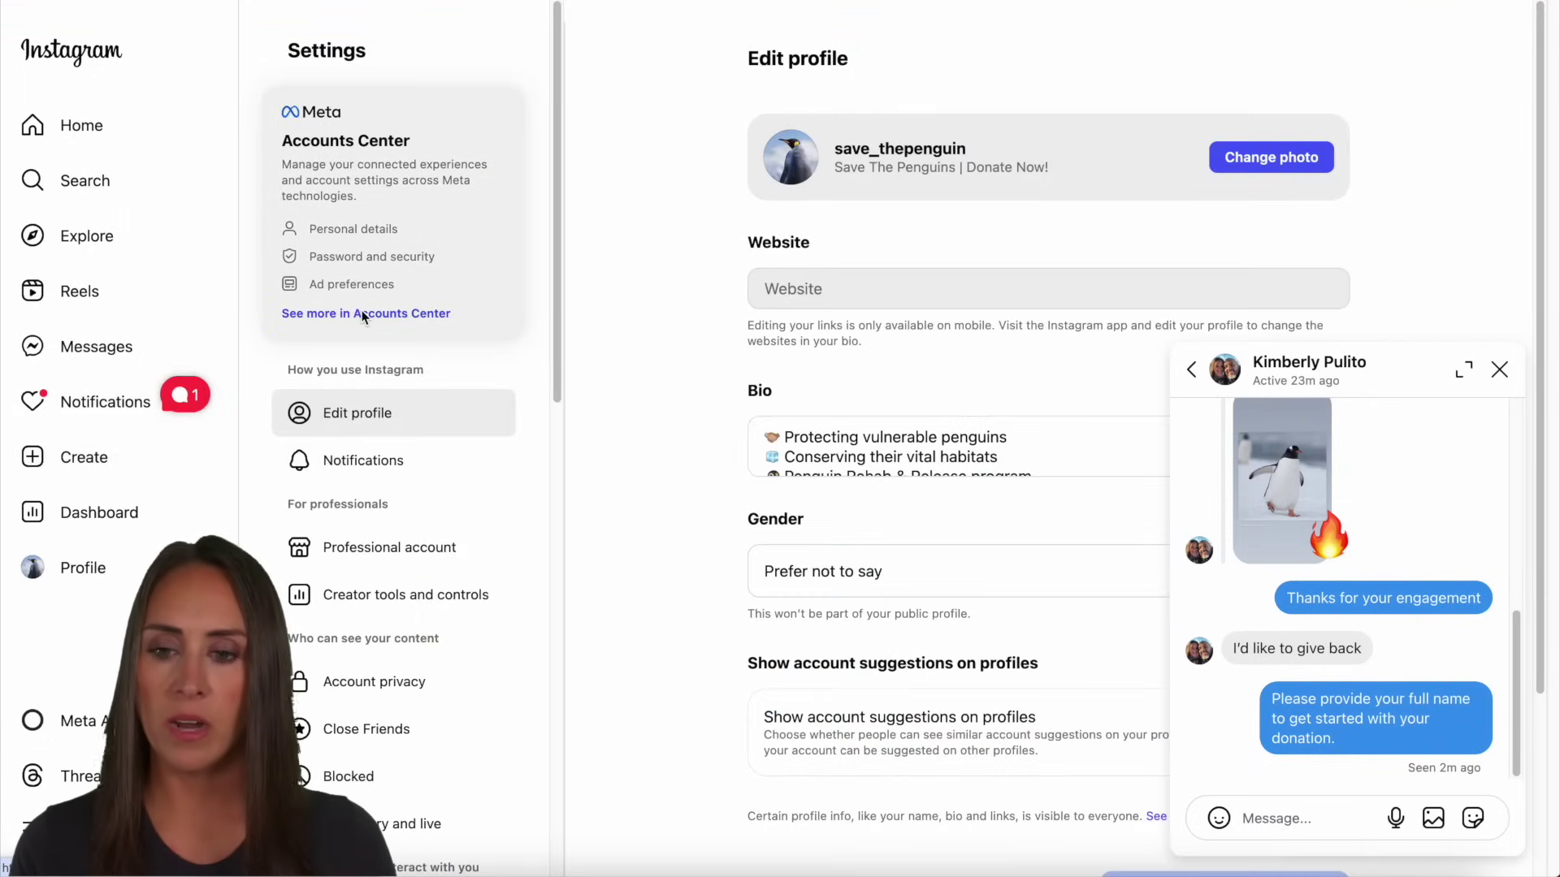
{"action": "left_click", "coordinate": [357, 366]}
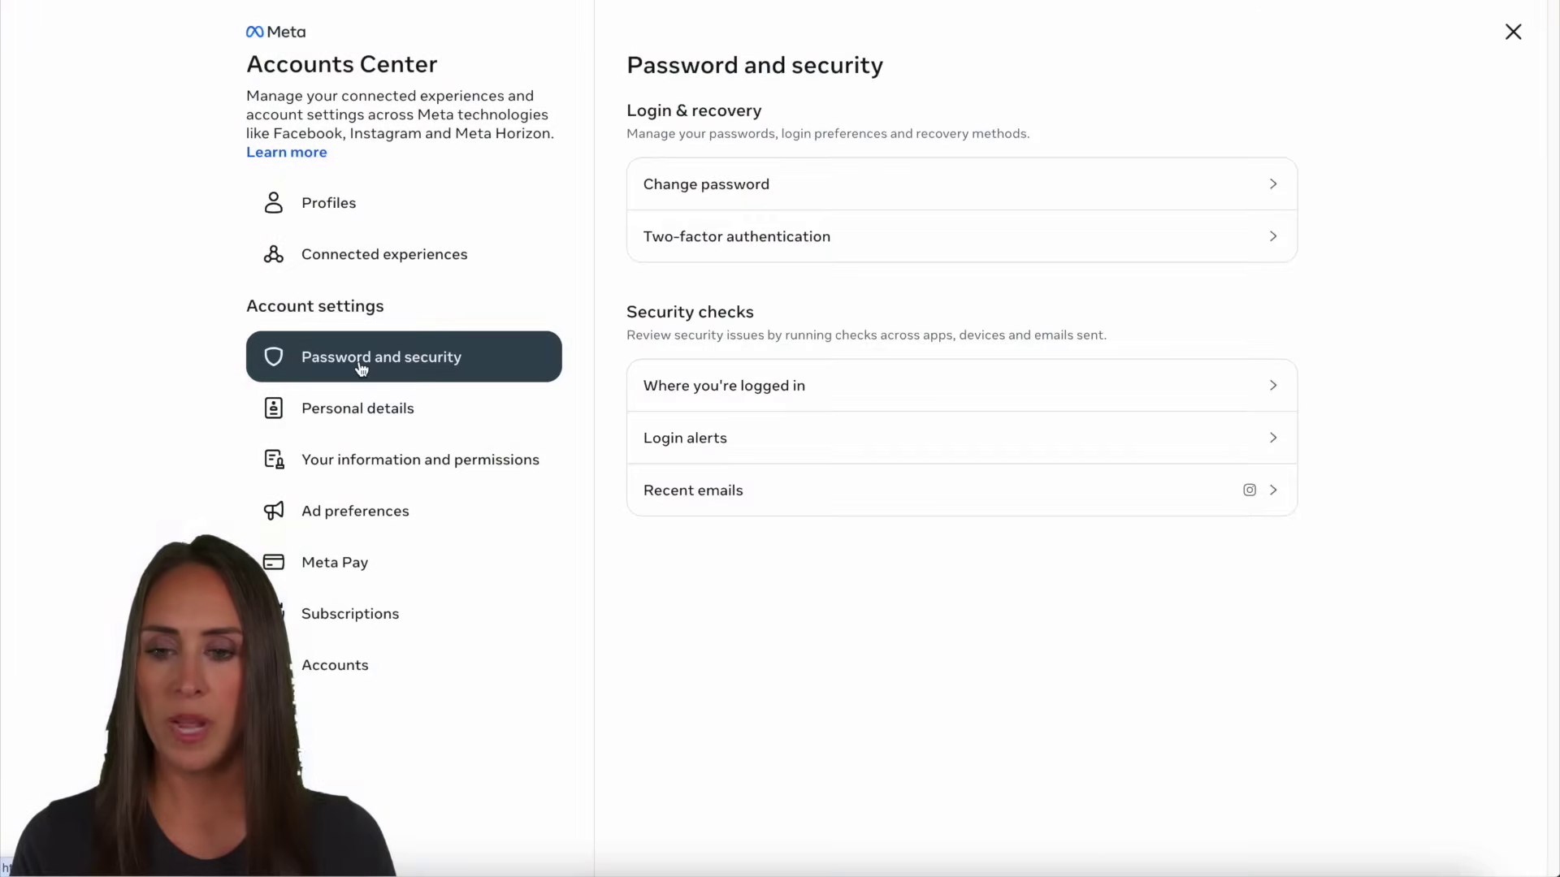
{"action": "left_click", "coordinate": [1017, 204]}
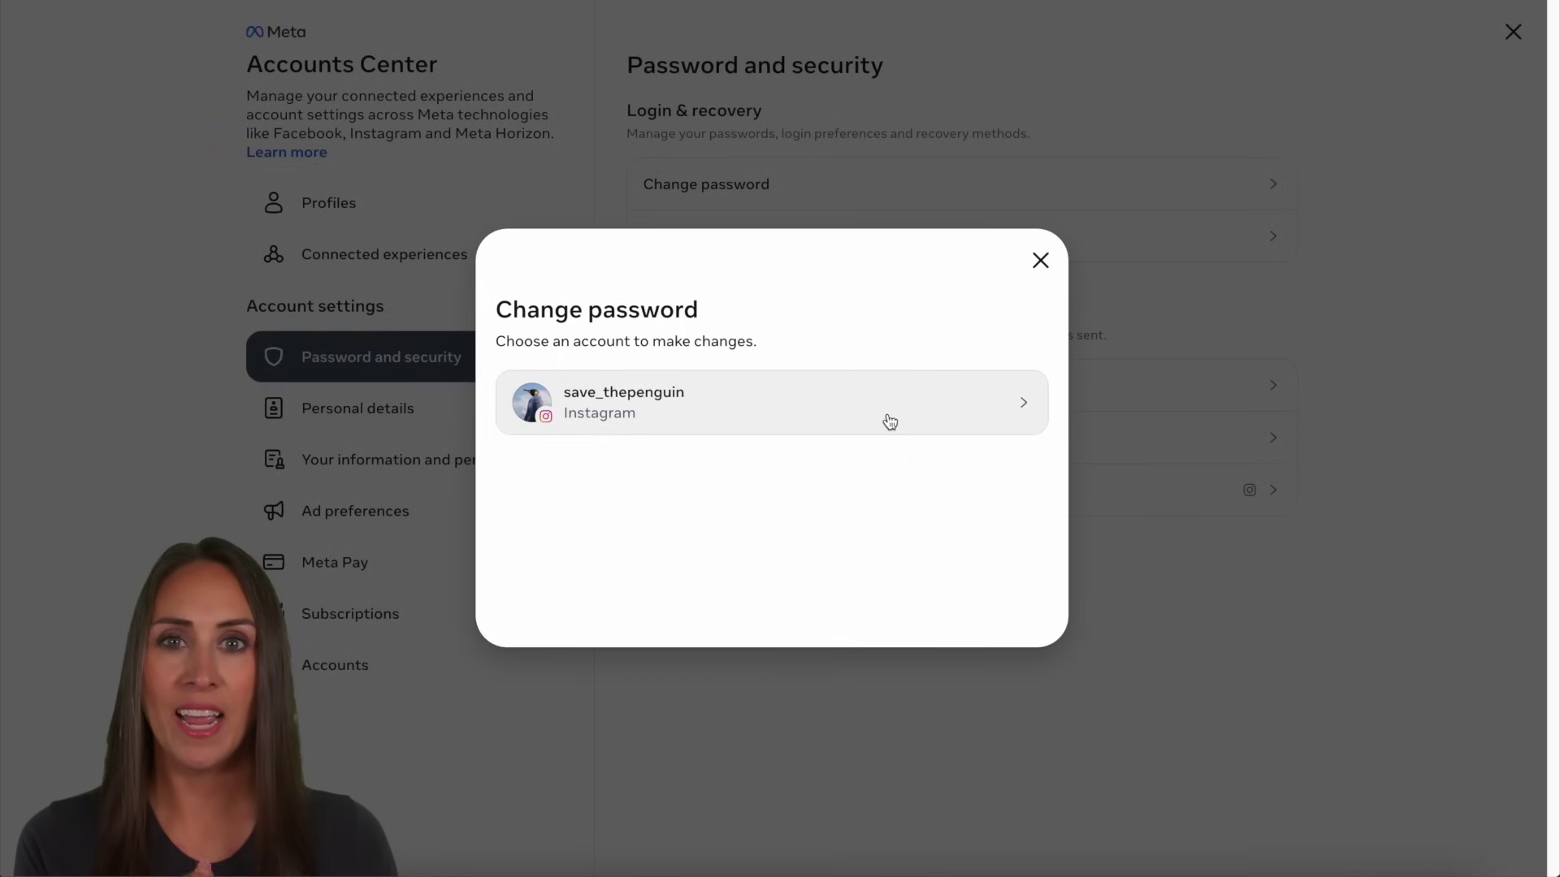
{"action": "left_click", "coordinate": [1040, 262]}
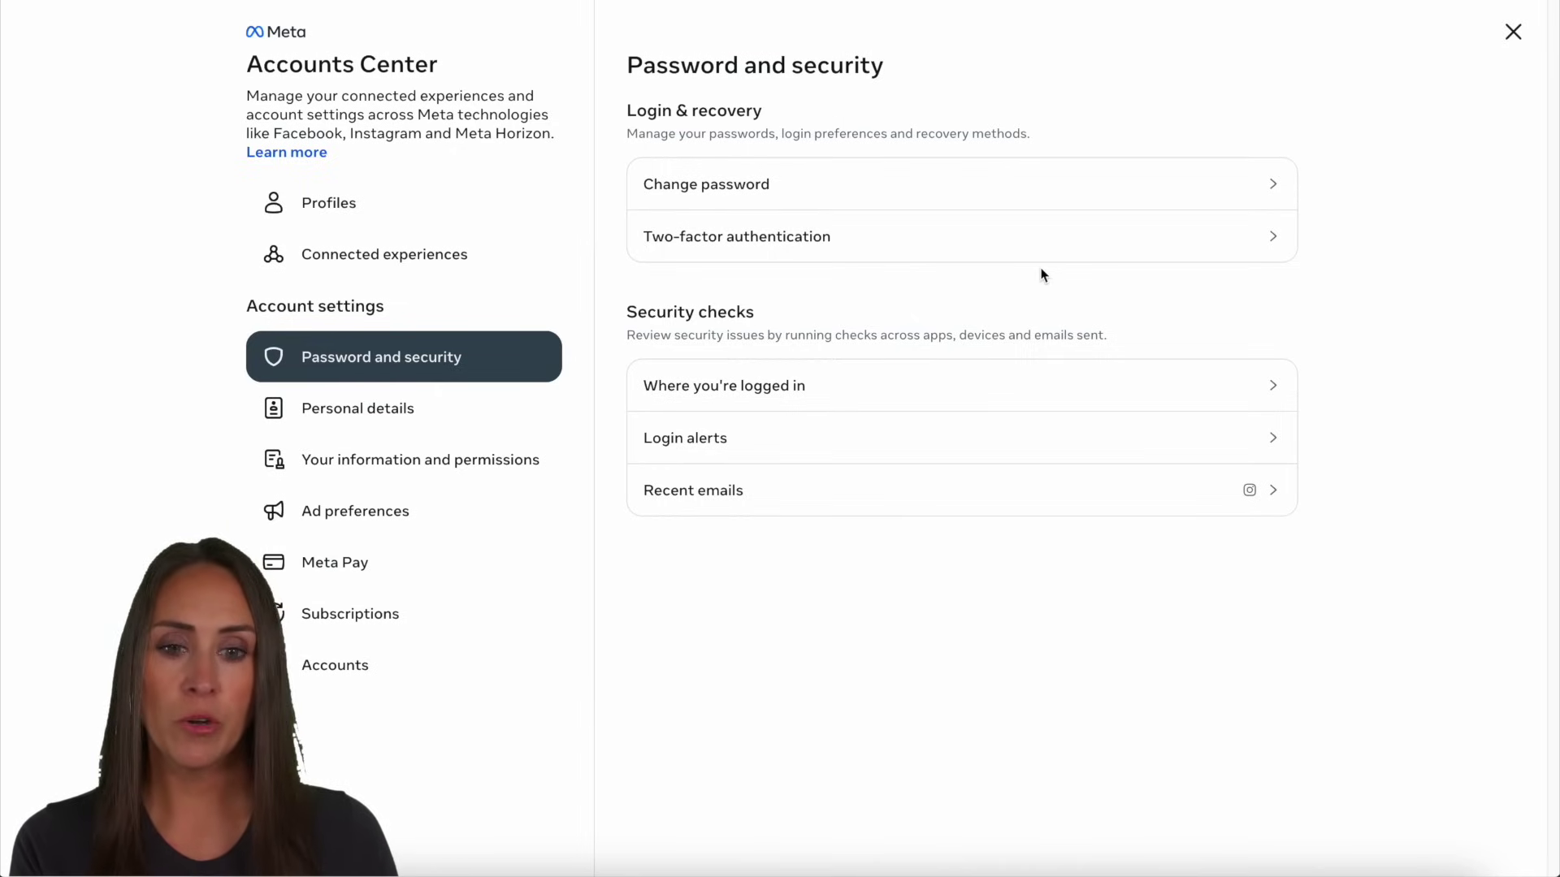
{"action": "left_click", "coordinate": [1513, 33]}
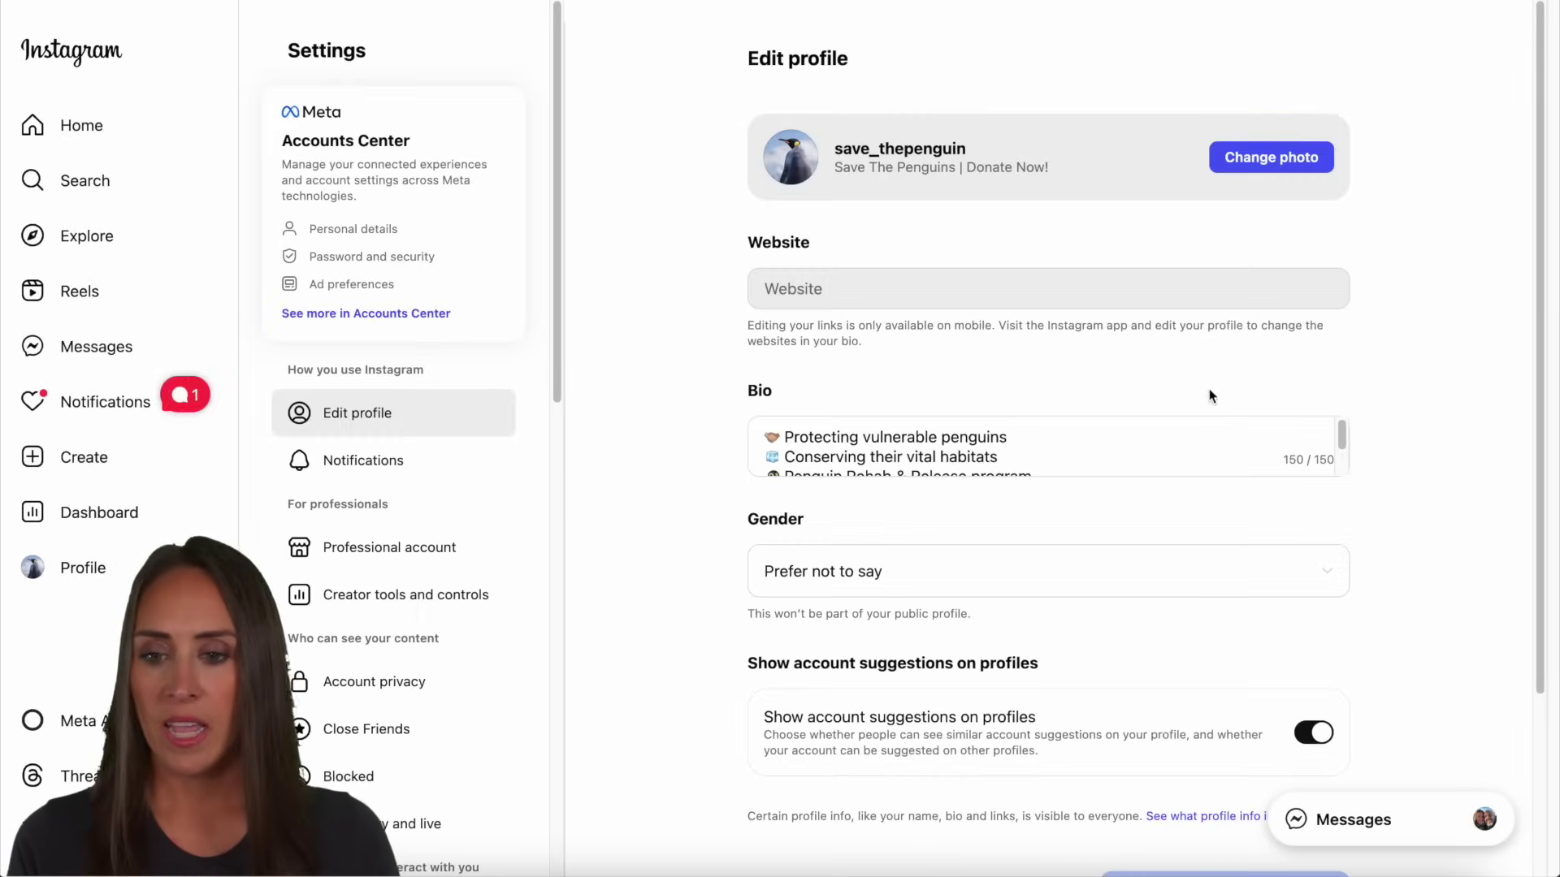
Locate the Your app and media section of the Instagram settings and open Website permissions
{"action": "scroll", "coordinate": [458, 542], "scroll_direction": "down", "scroll_amount": 10}
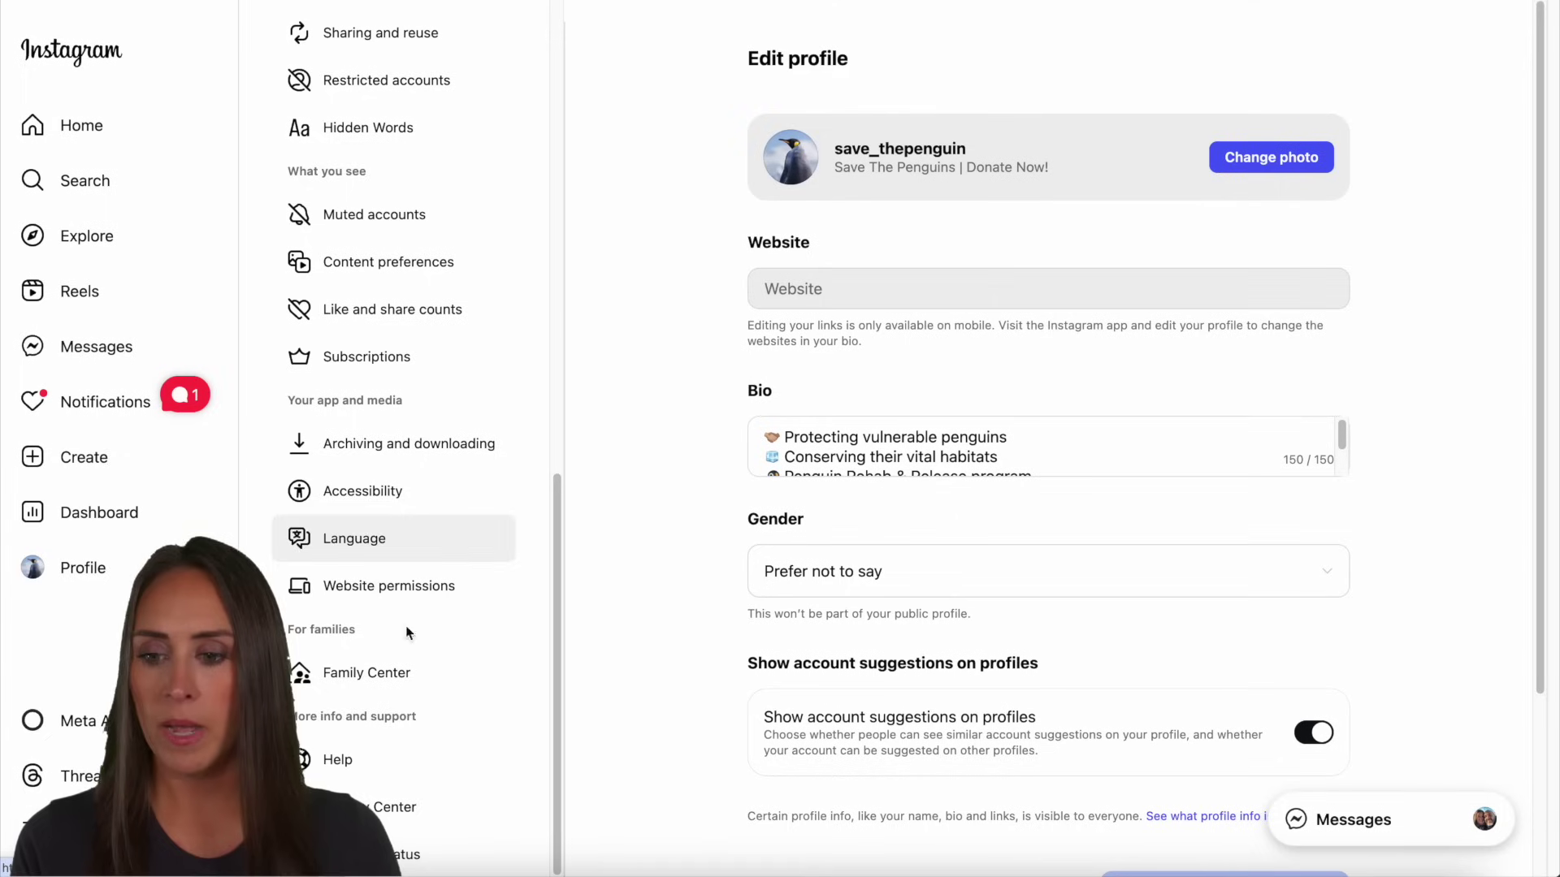
{"action": "left_click", "coordinate": [36, 827]}
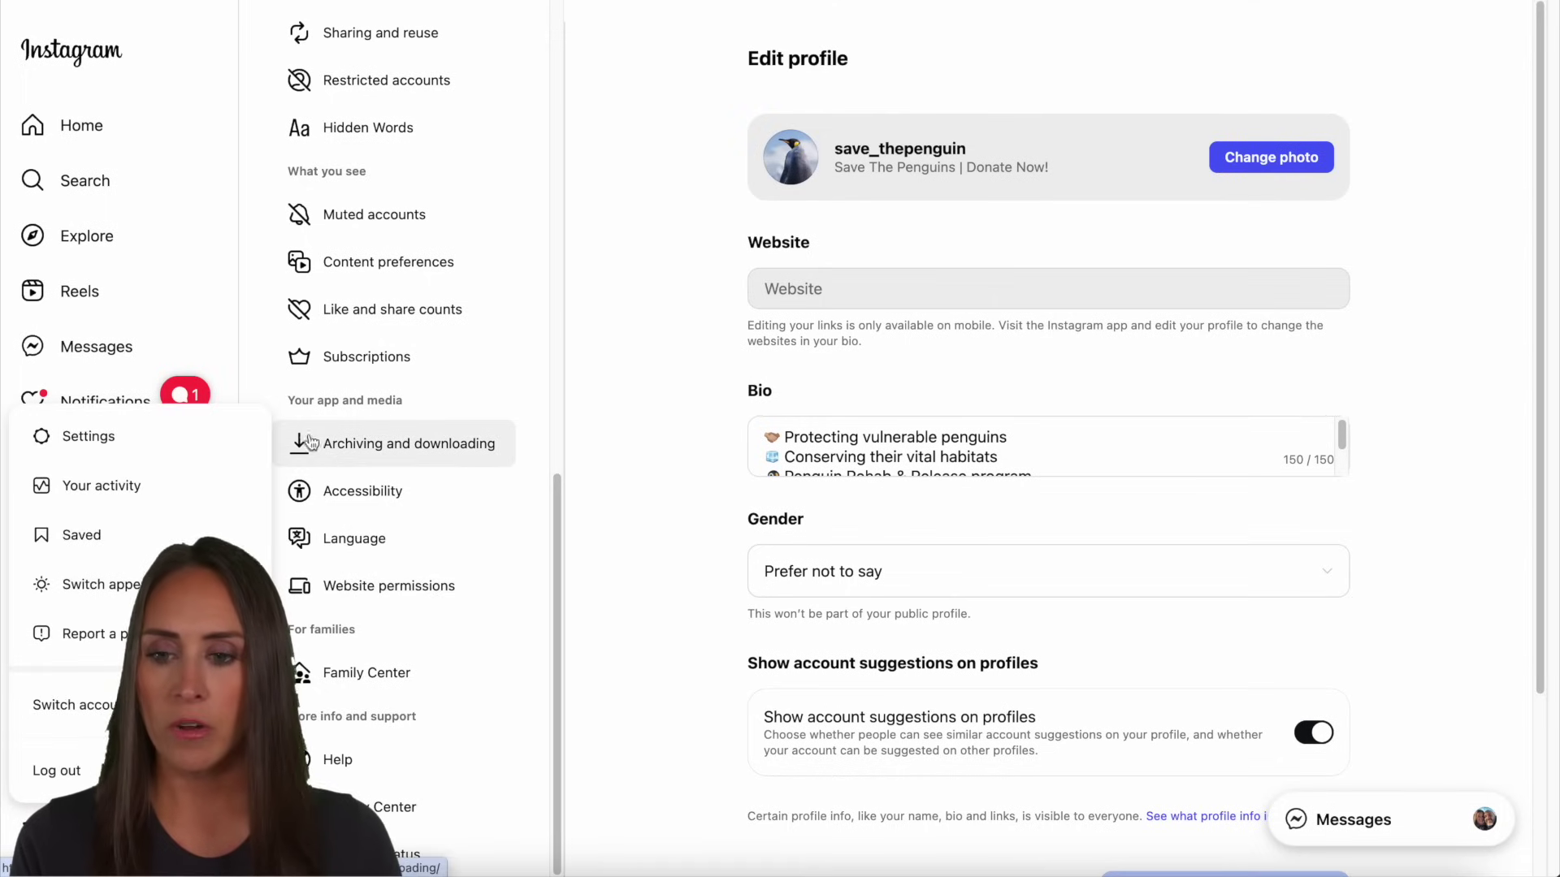
{"action": "left_click_drag", "start_coordinate": [290, 407], "coordinate": [425, 411]}
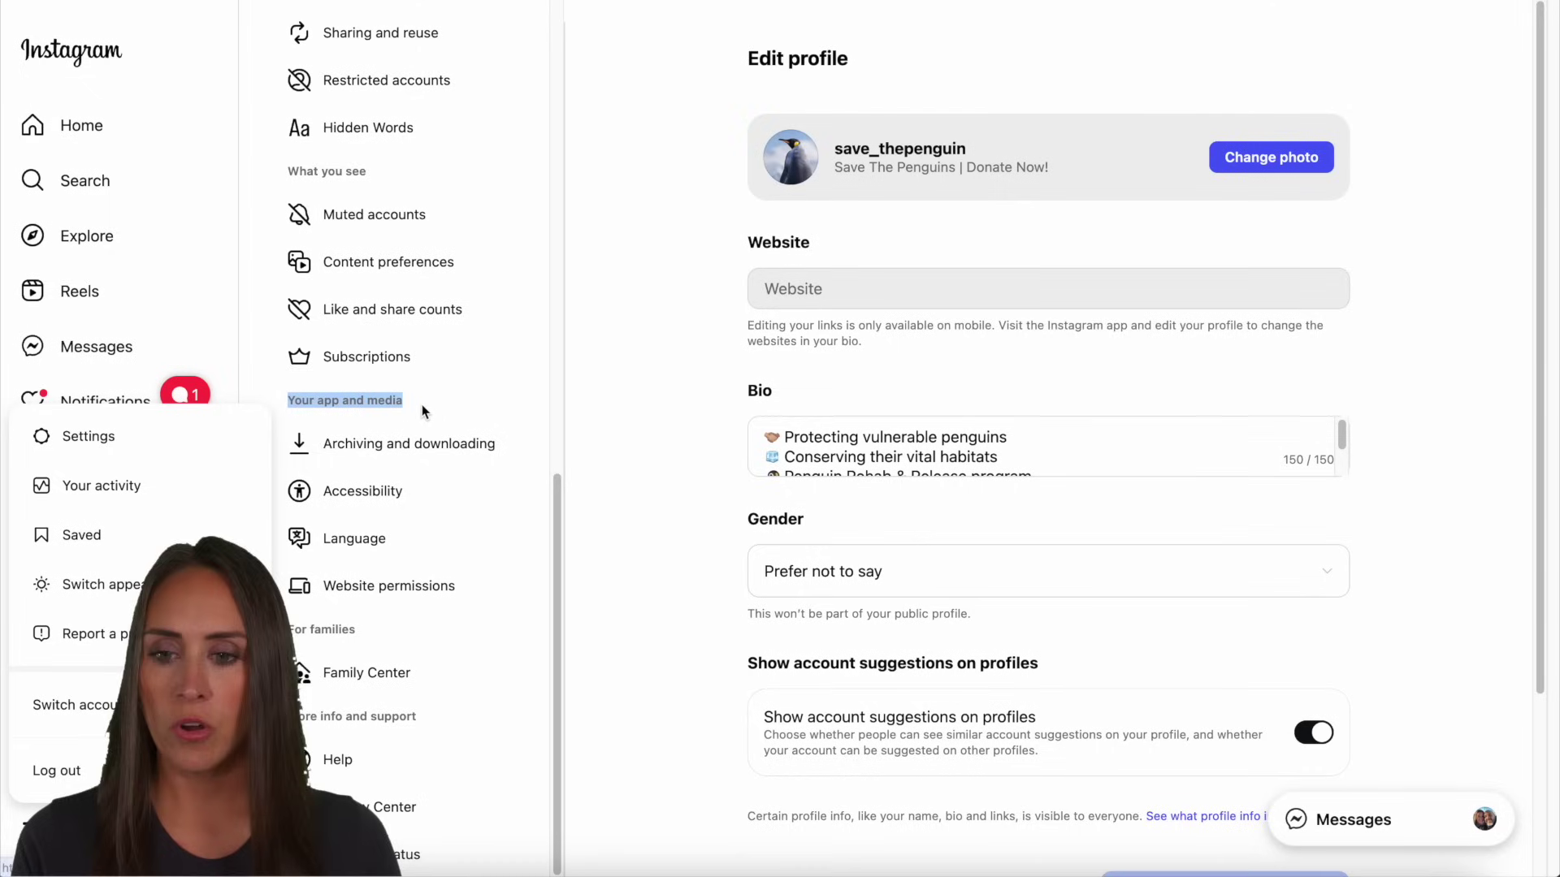
{"action": "left_click", "coordinate": [432, 608]}
{"action": "left_click", "coordinate": [1175, 138]}
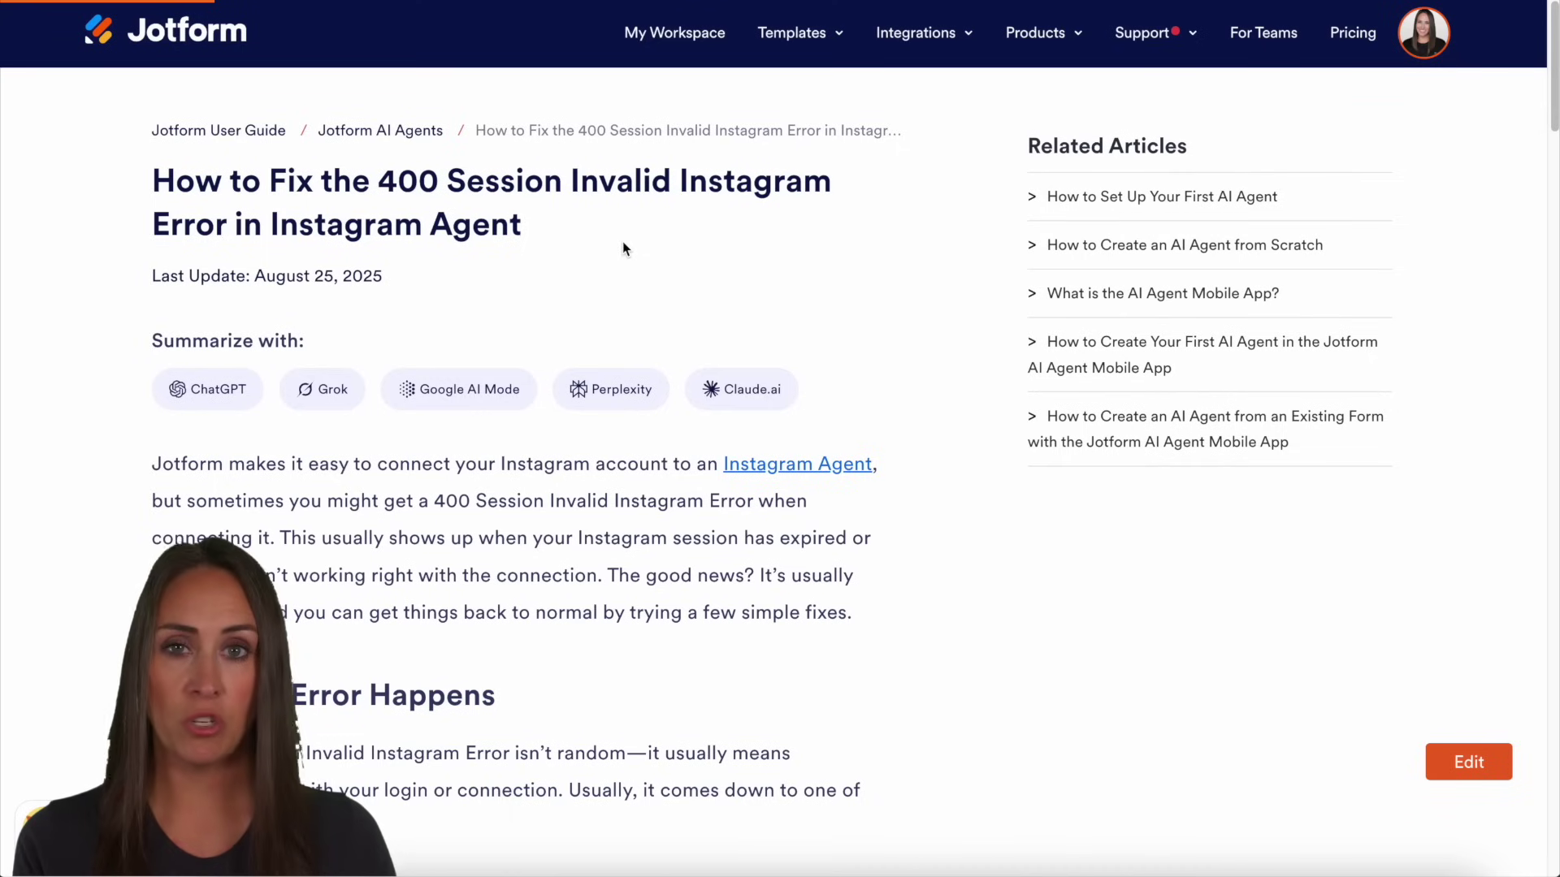
Read through the fixes in the Jotform guide on the 400 Session Invalid Instagram error, from clearing the cache to contacting support
{"action": "scroll", "coordinate": [915, 540], "scroll_direction": "down", "scroll_amount": 4}
{"action": "scroll", "coordinate": [915, 544], "scroll_direction": "down", "scroll_amount": 5}
{"action": "scroll", "coordinate": [846, 526], "scroll_direction": "down", "scroll_amount": 4}
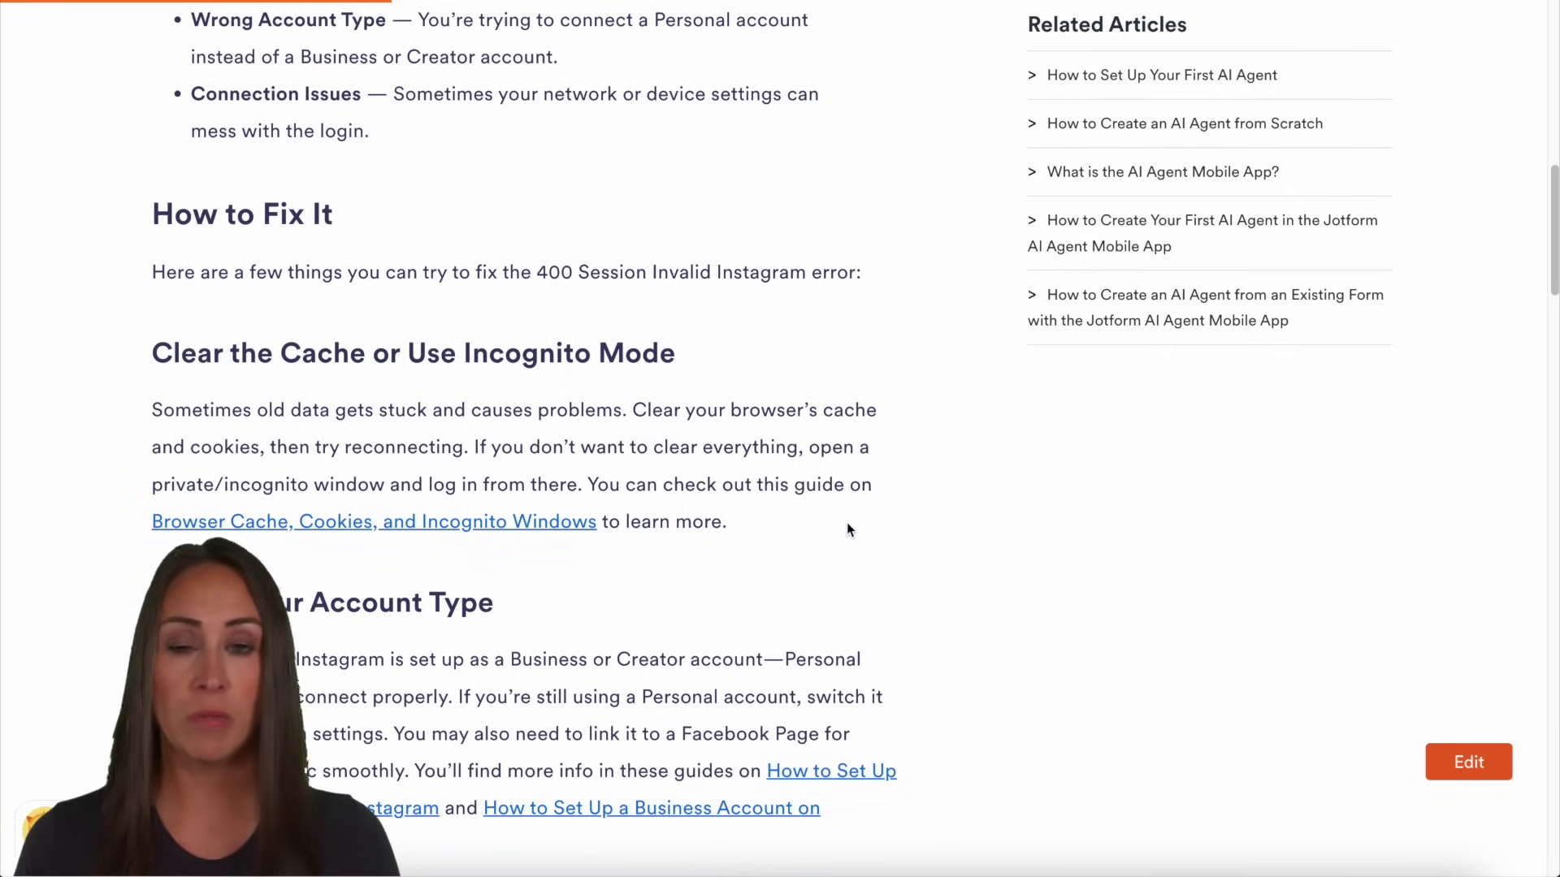
{"action": "scroll", "coordinate": [846, 526], "scroll_direction": "down", "scroll_amount": 2}
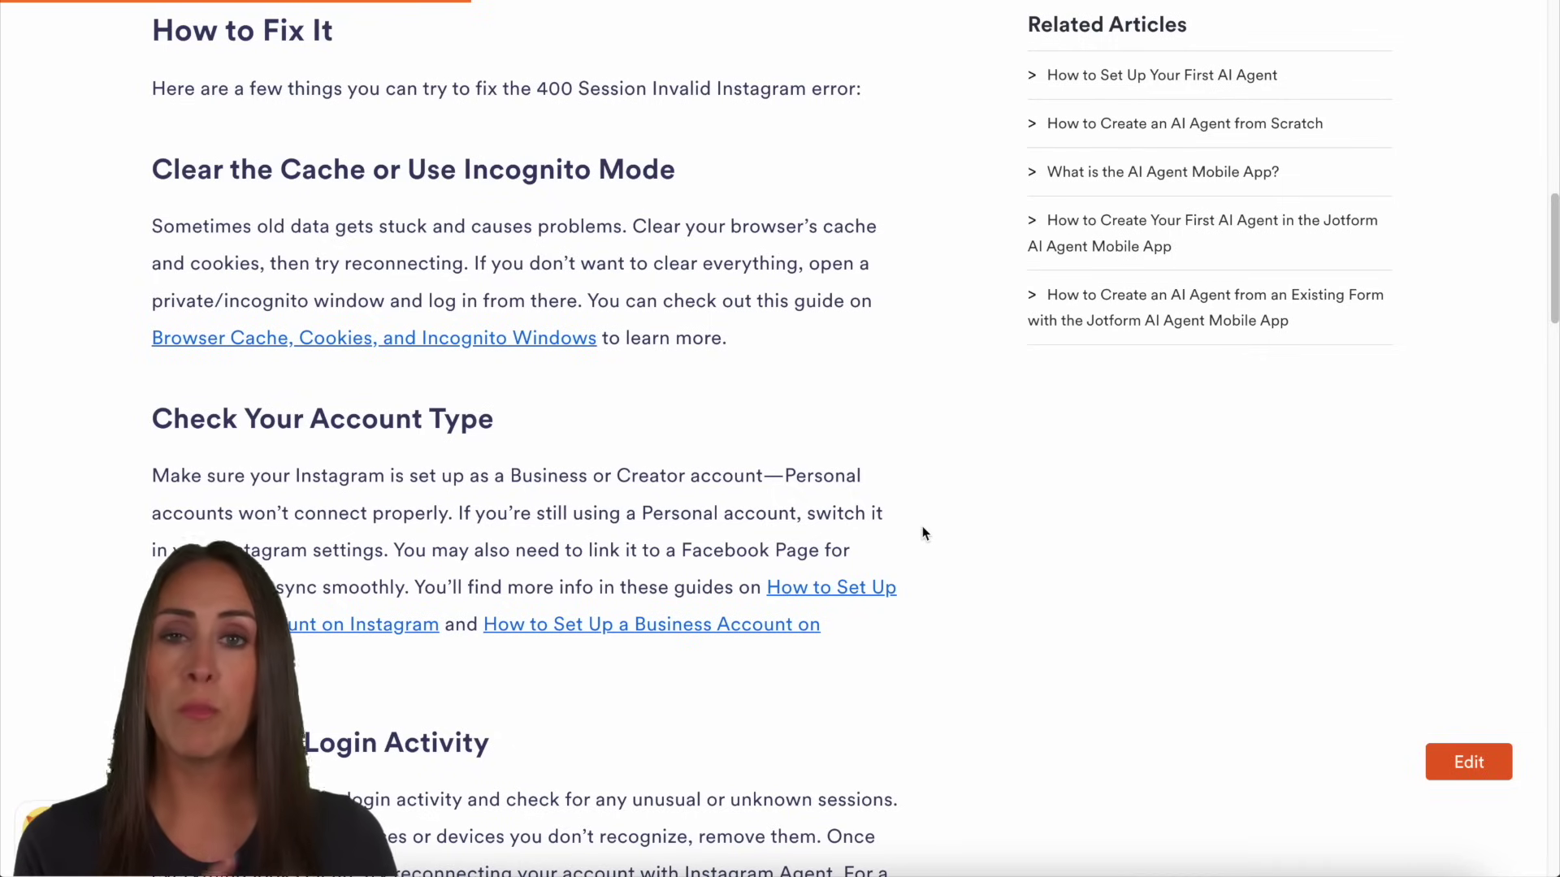
{"action": "scroll", "coordinate": [925, 533], "scroll_direction": "down", "scroll_amount": 8}
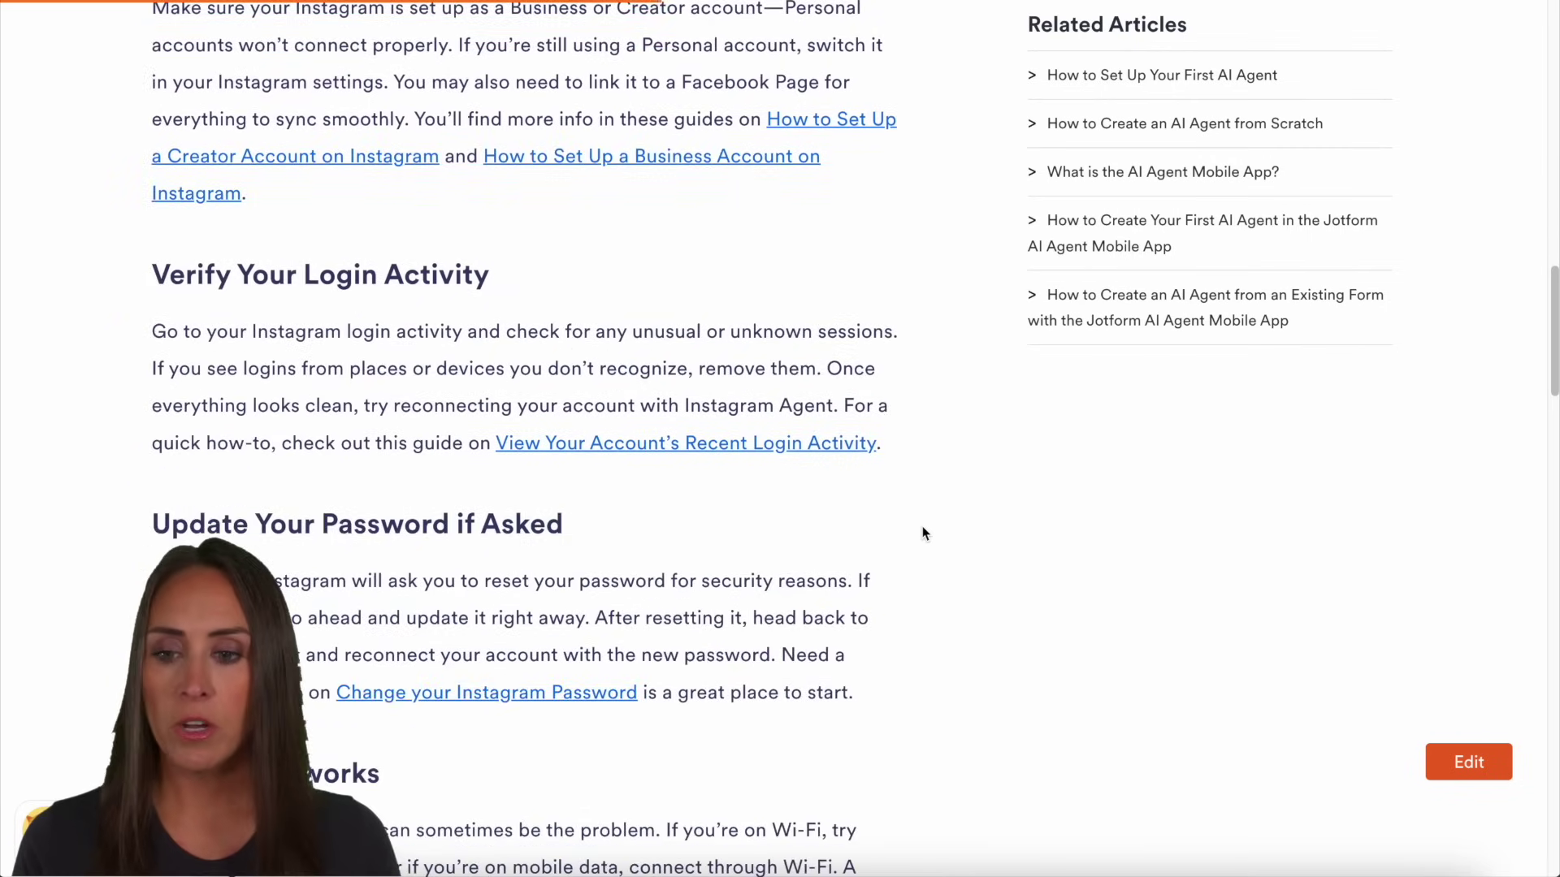
{"action": "scroll", "coordinate": [925, 533], "scroll_direction": "down", "scroll_amount": 2}
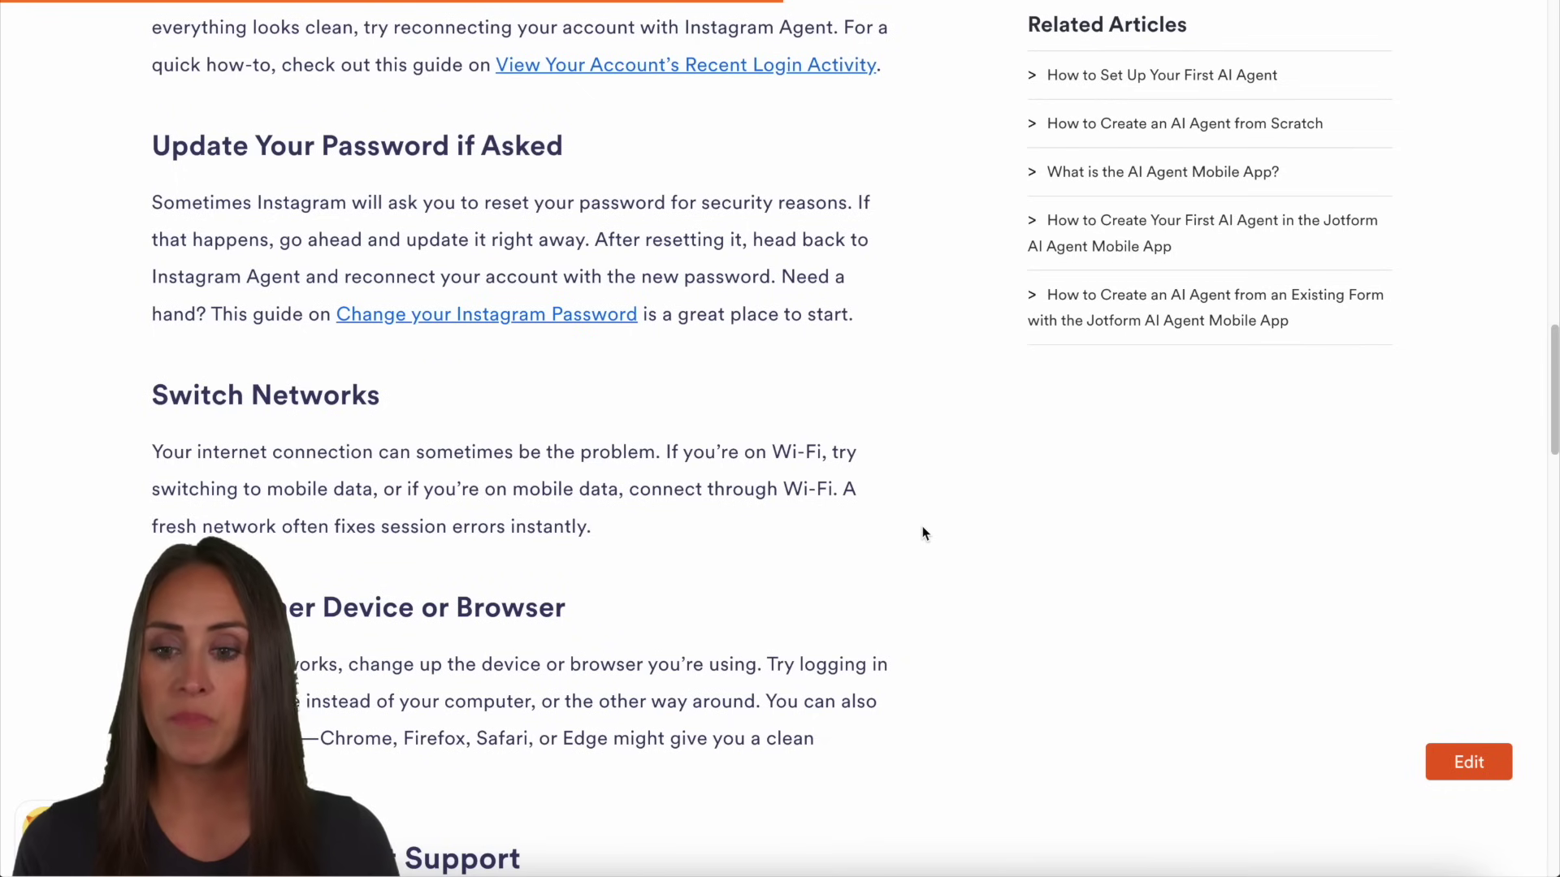
{"action": "scroll", "coordinate": [925, 533], "scroll_direction": "down", "scroll_amount": 2}
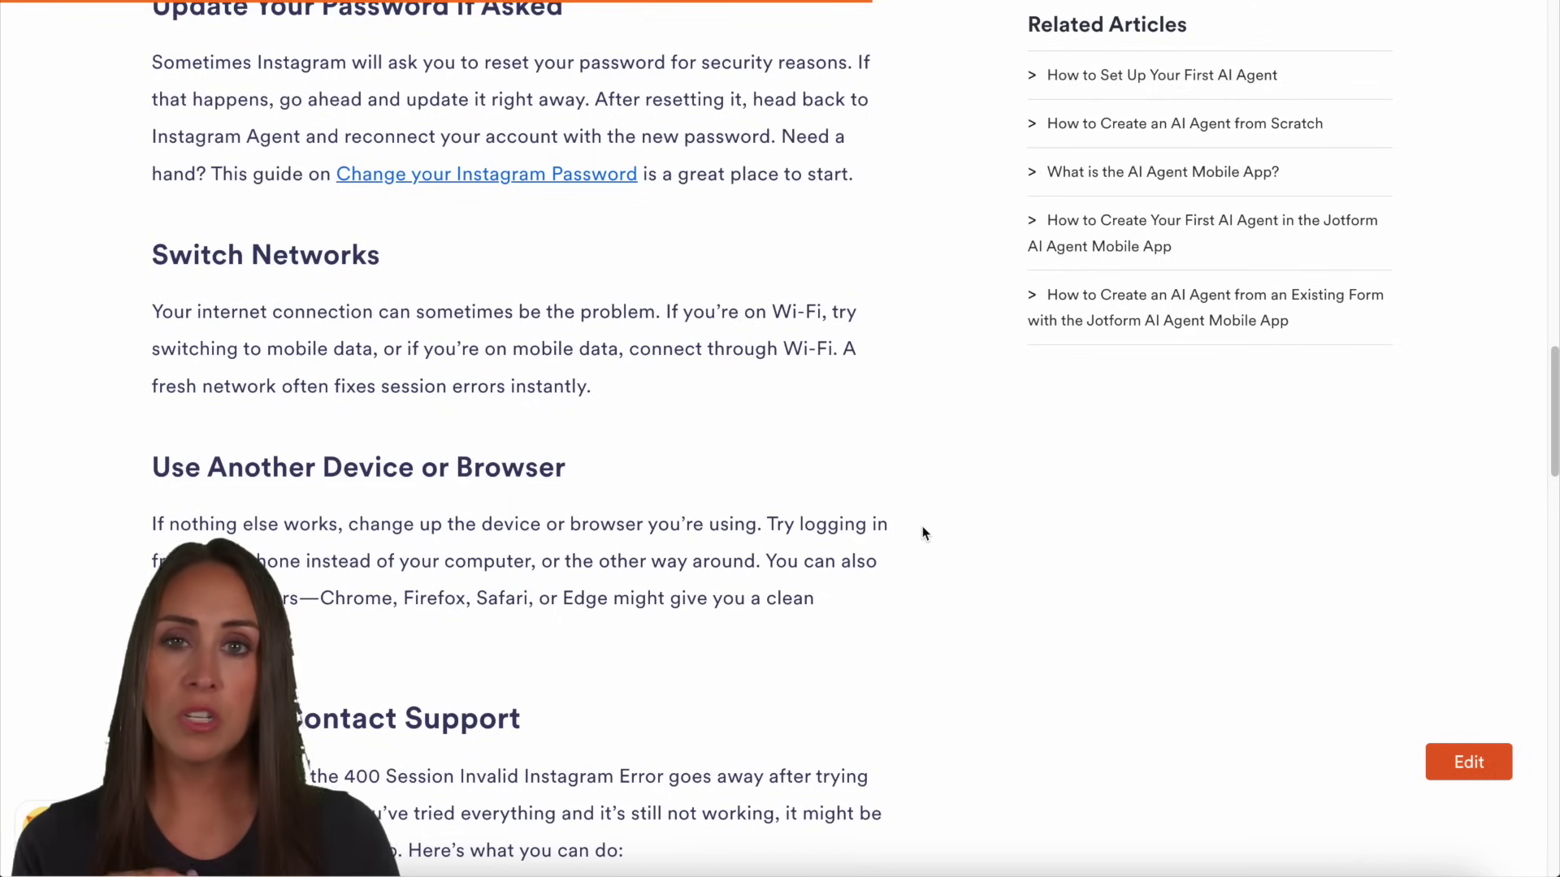
{"action": "scroll", "coordinate": [923, 533], "scroll_direction": "down", "scroll_amount": 4}
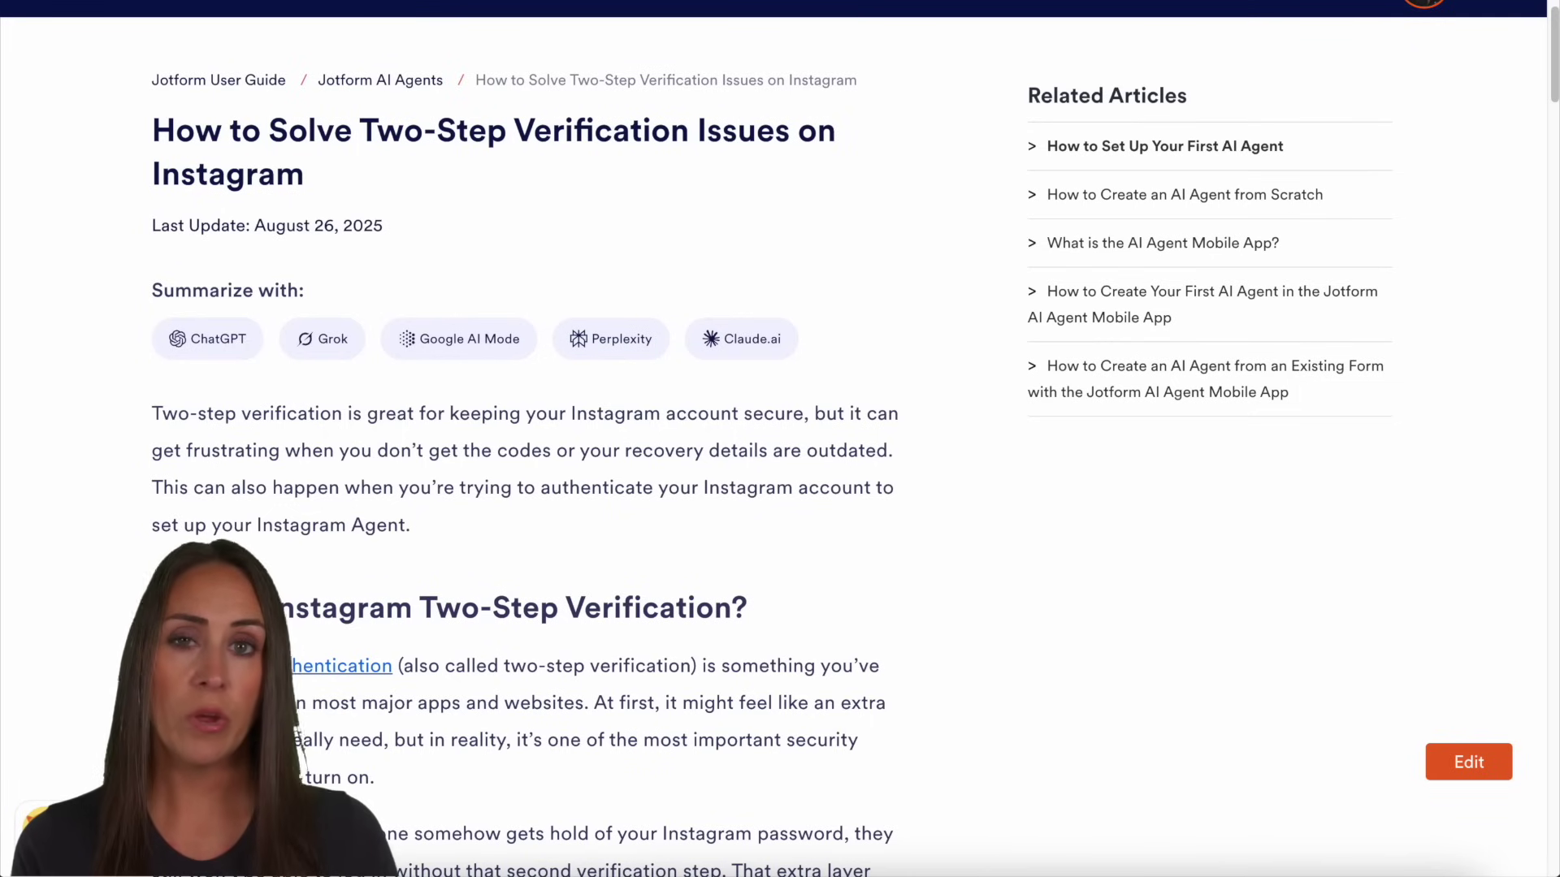
Examine the Jotform guide on Instagram two-step verification issues, covering missing codes, authentication apps, device issues, security checks and last-resort options
{"action": "scroll", "coordinate": [920, 492], "scroll_direction": "down", "scroll_amount": 5}
{"action": "scroll", "coordinate": [920, 495], "scroll_direction": "down", "scroll_amount": 7}
{"action": "scroll", "coordinate": [921, 496], "scroll_direction": "down", "scroll_amount": 8}
{"action": "scroll", "coordinate": [921, 496], "scroll_direction": "down", "scroll_amount": 6}
{"action": "scroll", "coordinate": [920, 490], "scroll_direction": "down", "scroll_amount": 7}
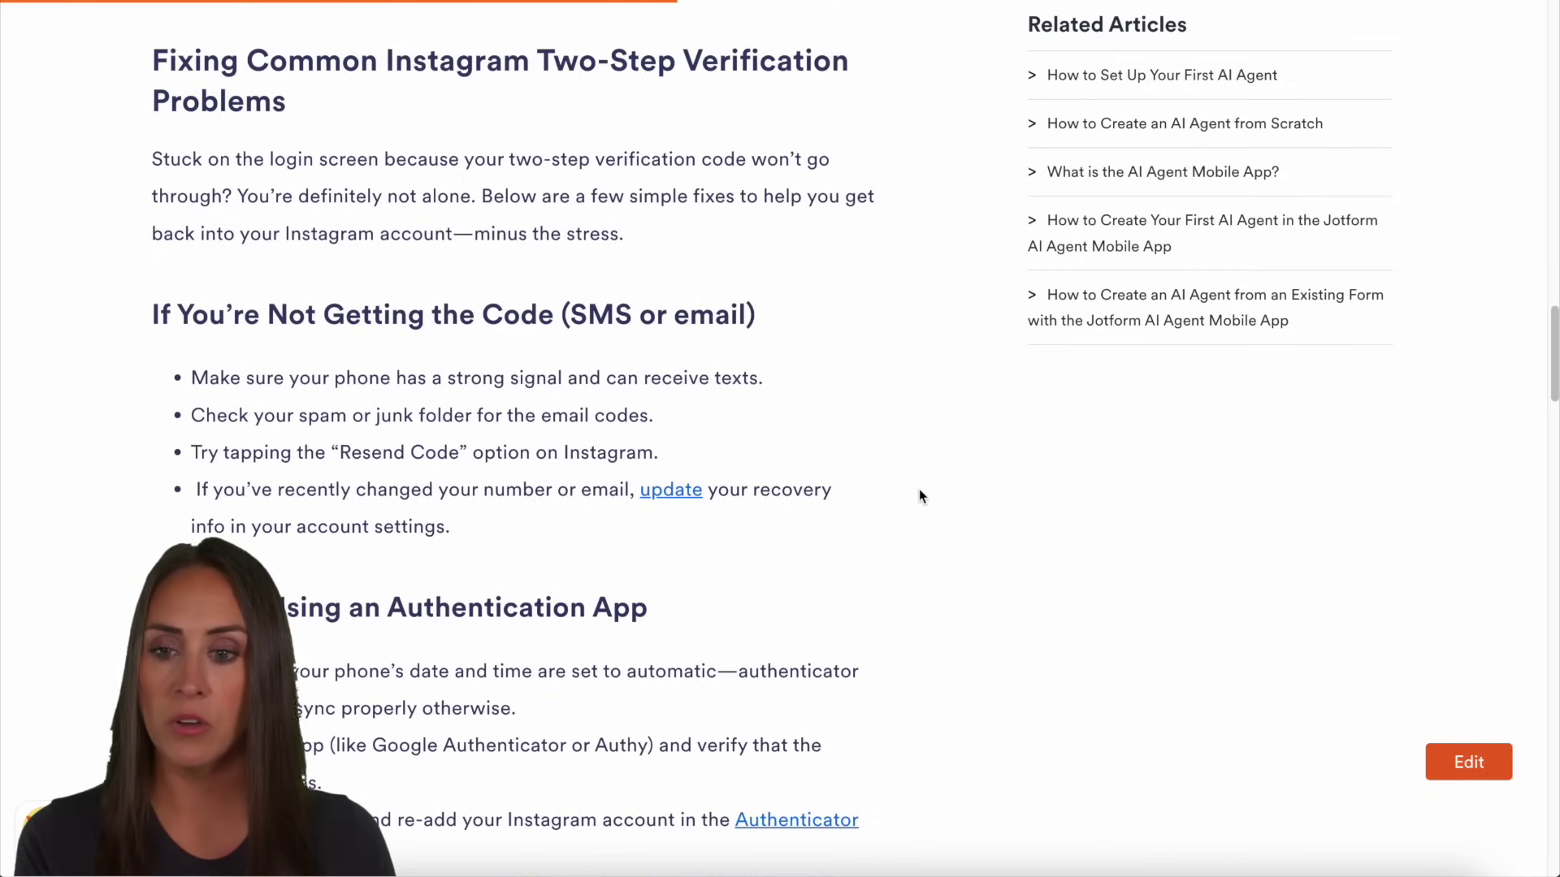
{"action": "scroll", "coordinate": [920, 496], "scroll_direction": "down", "scroll_amount": 2}
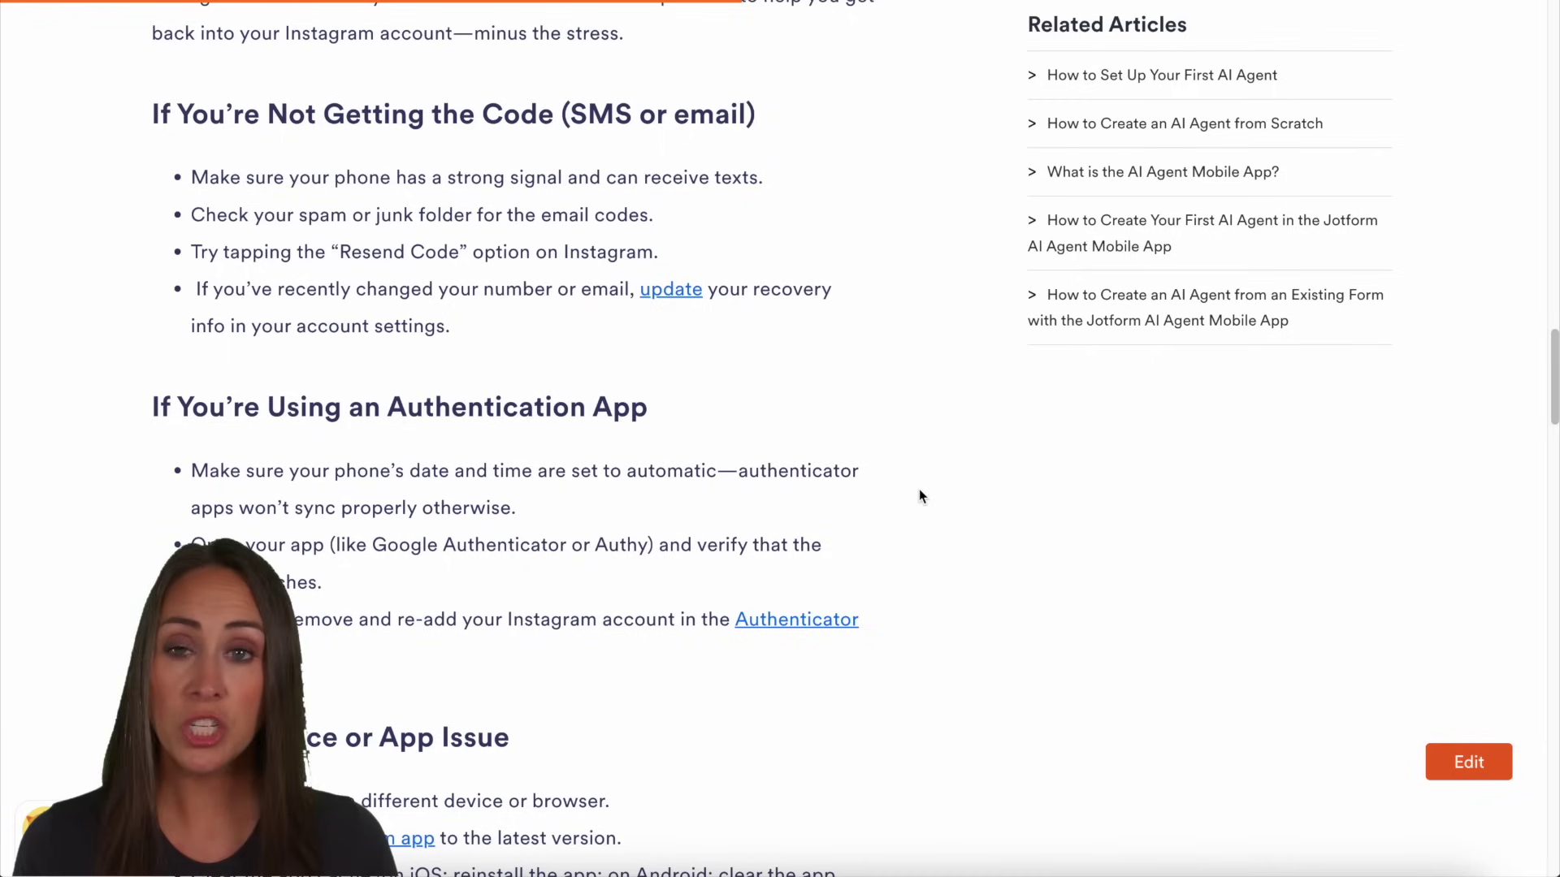
{"action": "scroll", "coordinate": [920, 490], "scroll_direction": "down", "scroll_amount": 5}
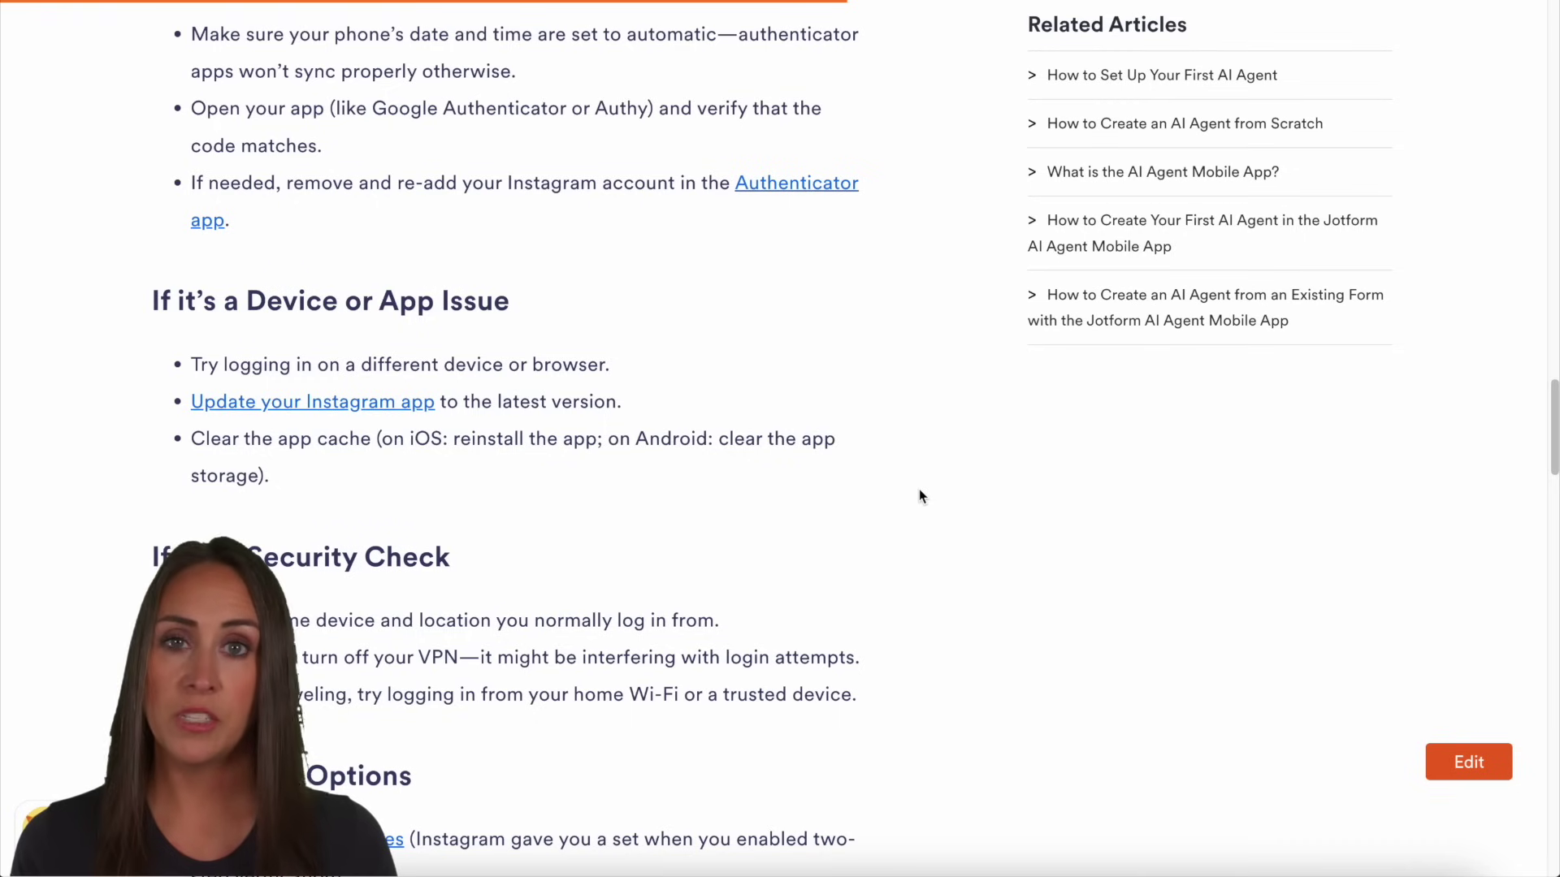
{"action": "scroll", "coordinate": [921, 496], "scroll_direction": "down", "scroll_amount": 4}
{"action": "scroll", "coordinate": [919, 496], "scroll_direction": "down", "scroll_amount": 1}
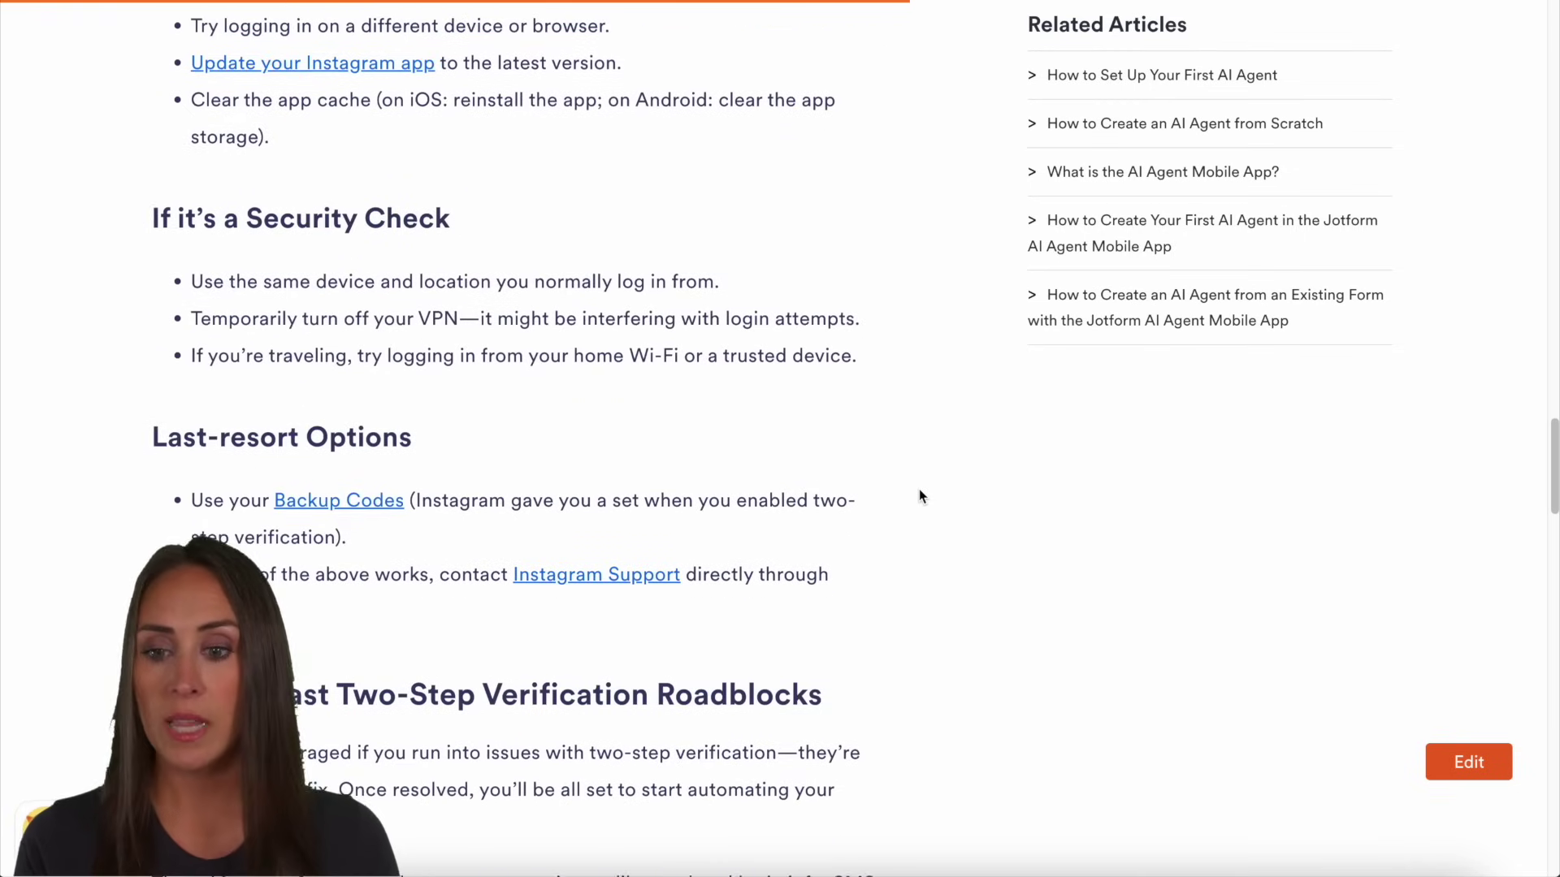
{"action": "scroll", "coordinate": [919, 495], "scroll_direction": "down", "scroll_amount": 1}
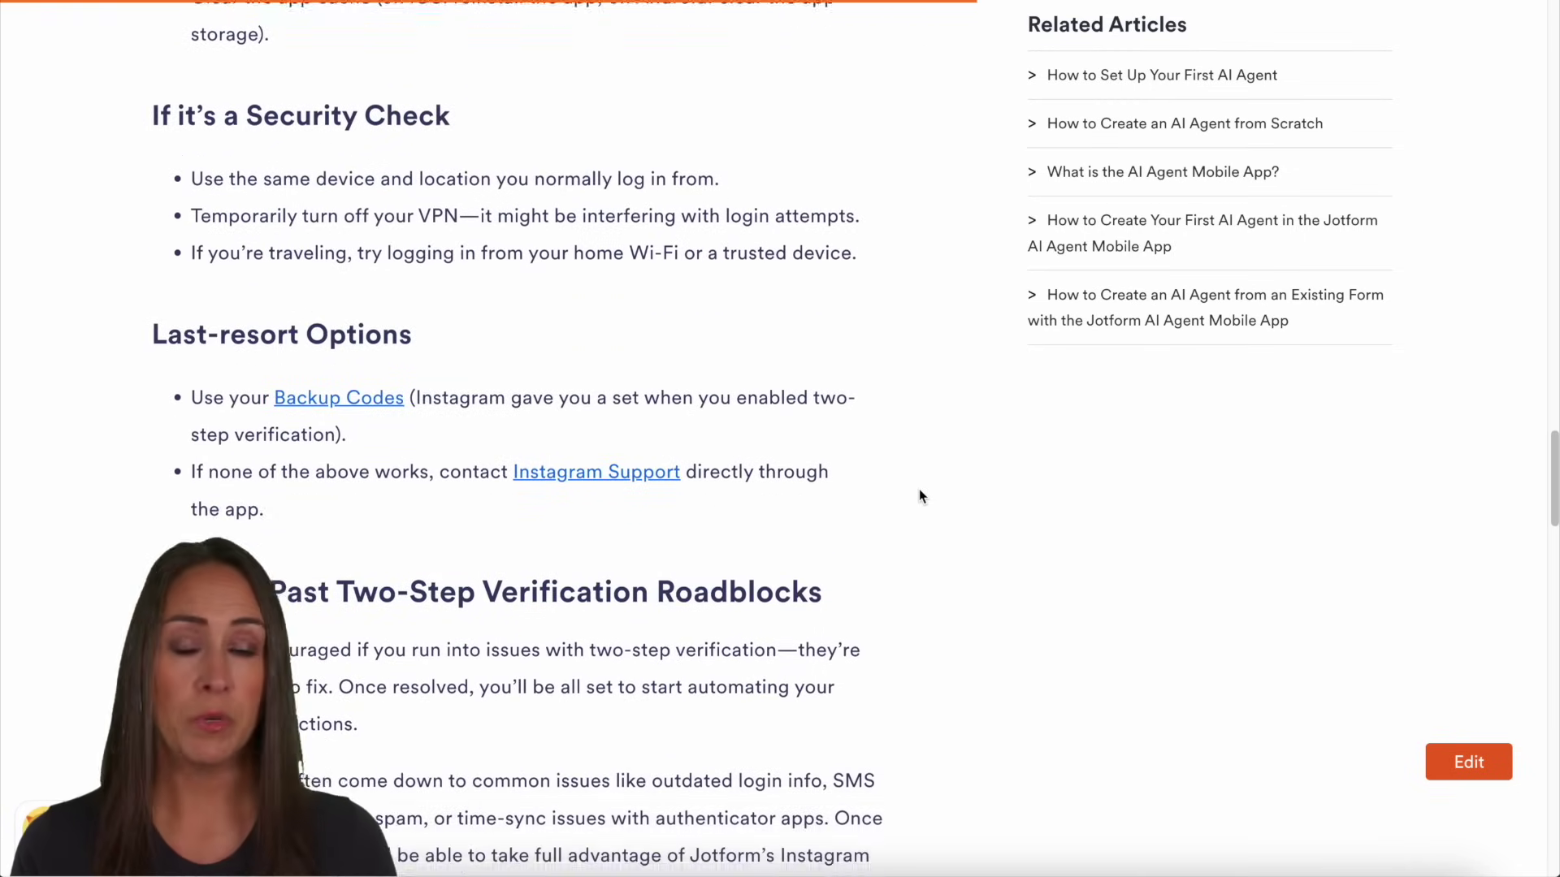
{"action": "scroll", "coordinate": [921, 496], "scroll_direction": "down", "scroll_amount": 3}
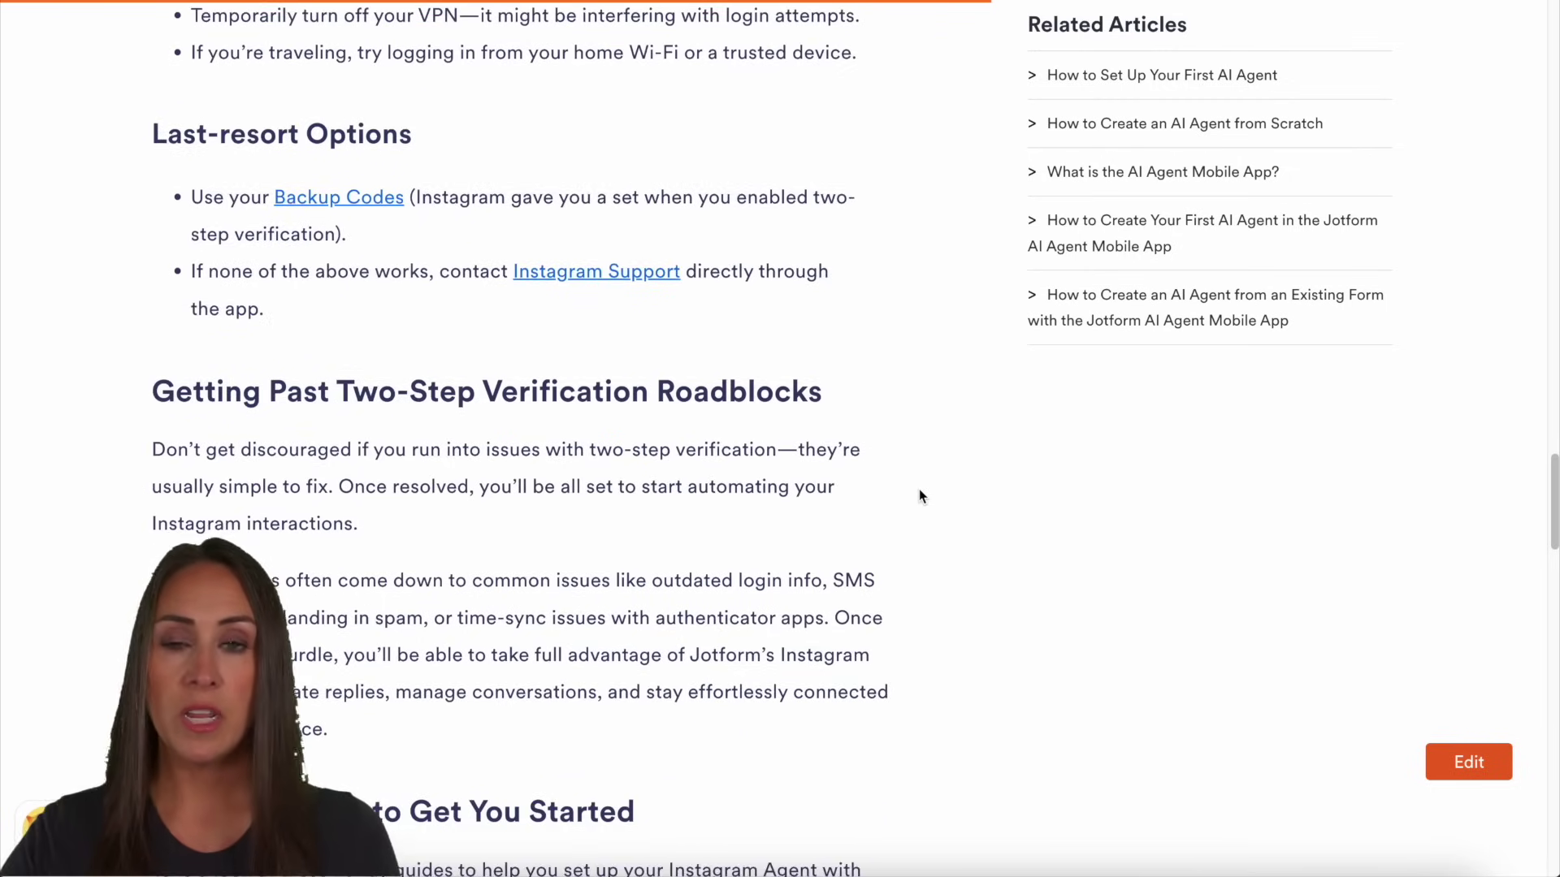